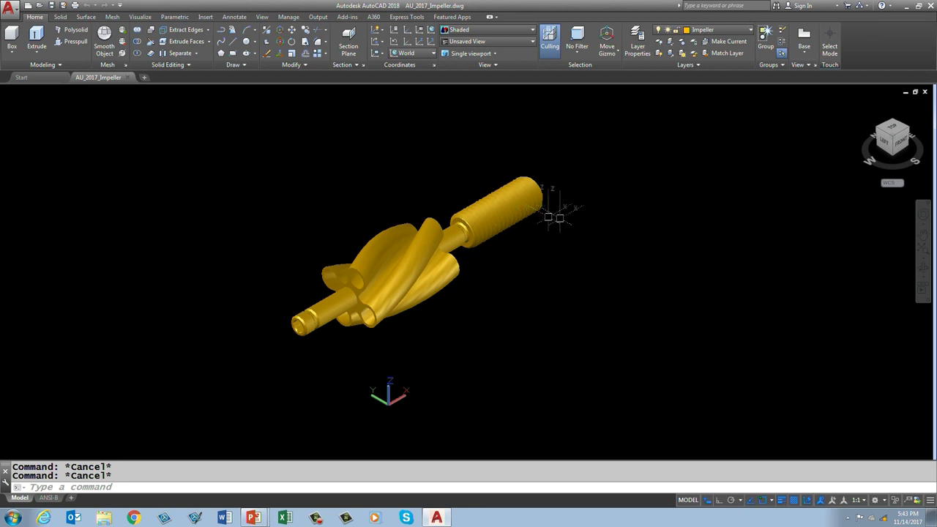
pyautogui.scroll(6, 546, 205)
pyautogui.scroll(2, 527, 205)
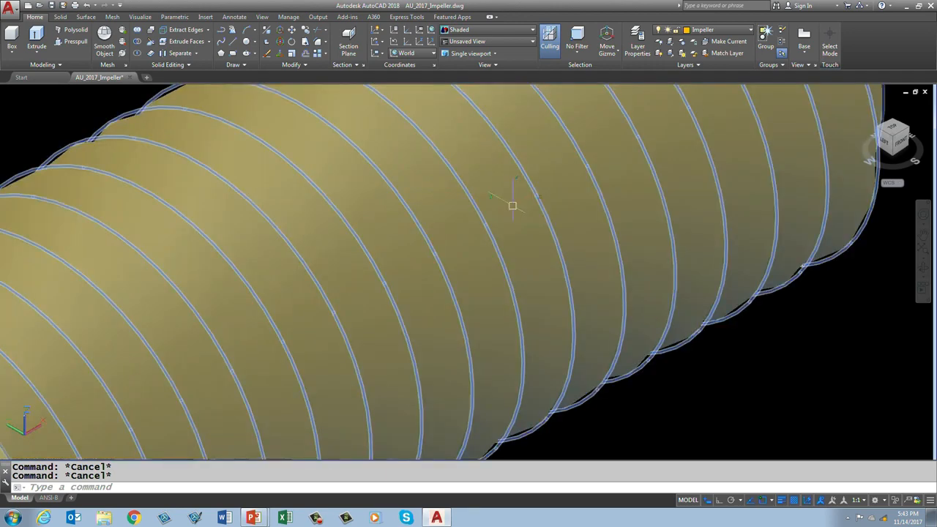
pyautogui.scroll(-8, 527, 204)
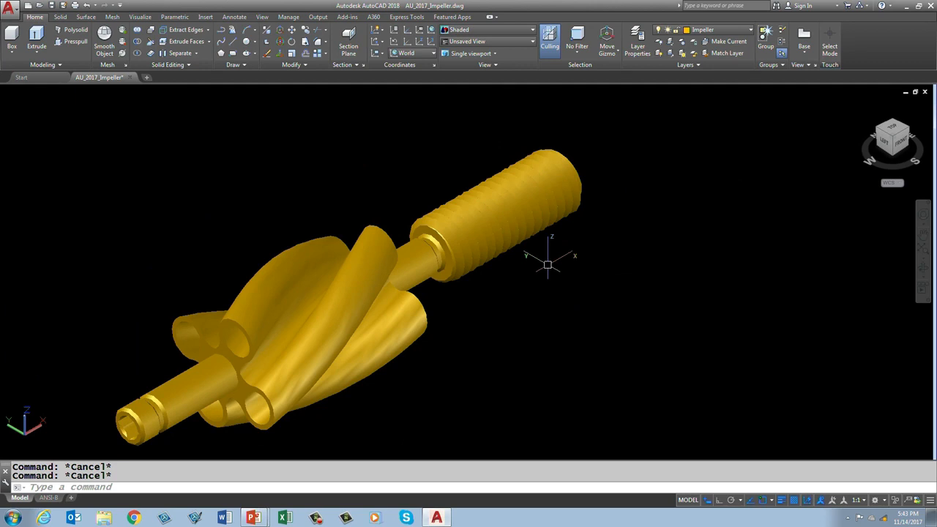
pyautogui.scroll(-2, 548, 264)
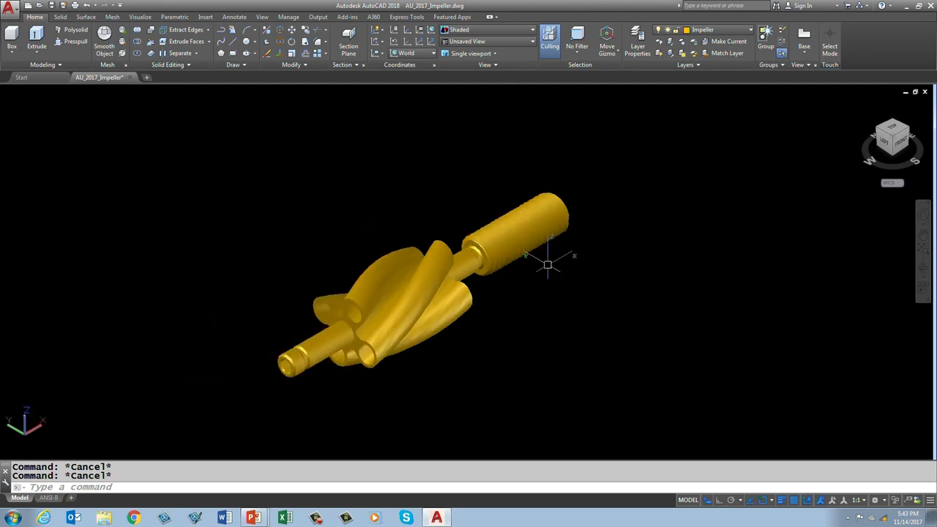
# - Switch from model space to the ANSI-B layout sheet
pyautogui.click(49, 498)
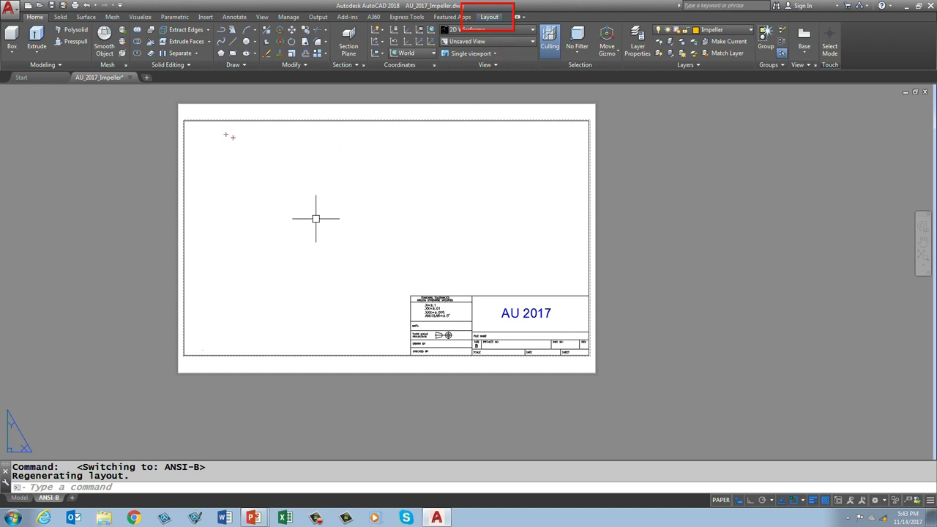
pyautogui.moveTo(194, 126)
pyautogui.mouseDown()
pyautogui.moveTo(490, 172)
pyautogui.moveTo(393, 274)
pyautogui.moveTo(284, 288)
pyautogui.moveTo(226, 180)
pyautogui.mouseUp()
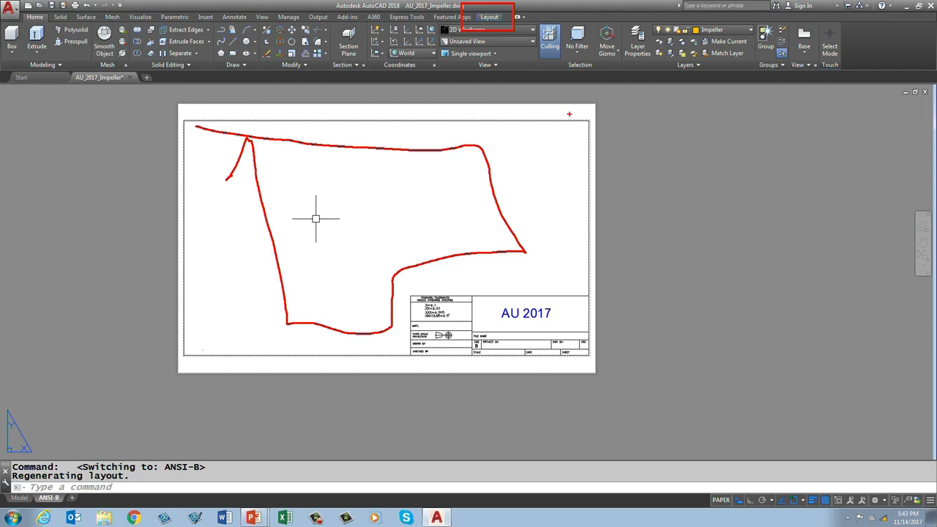
pyautogui.press('Escape')
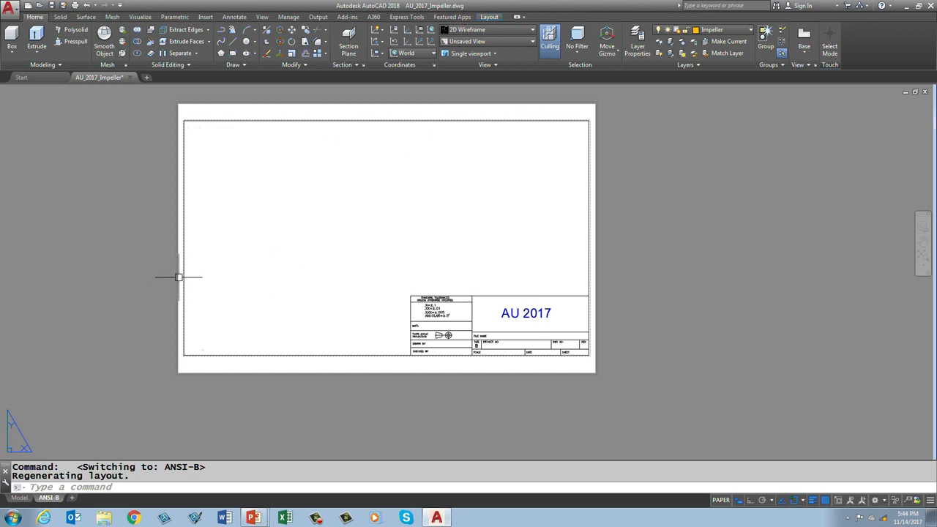
# - Create a front base view of the impeller from model space at 1:1 scale and place it in the left half of the sheet
pyautogui.click(489, 17)
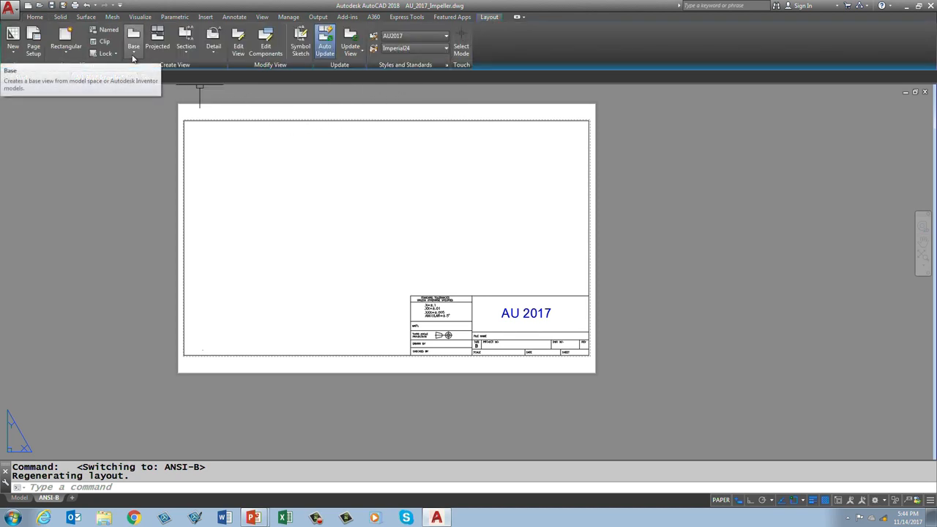
pyautogui.click(133, 55)
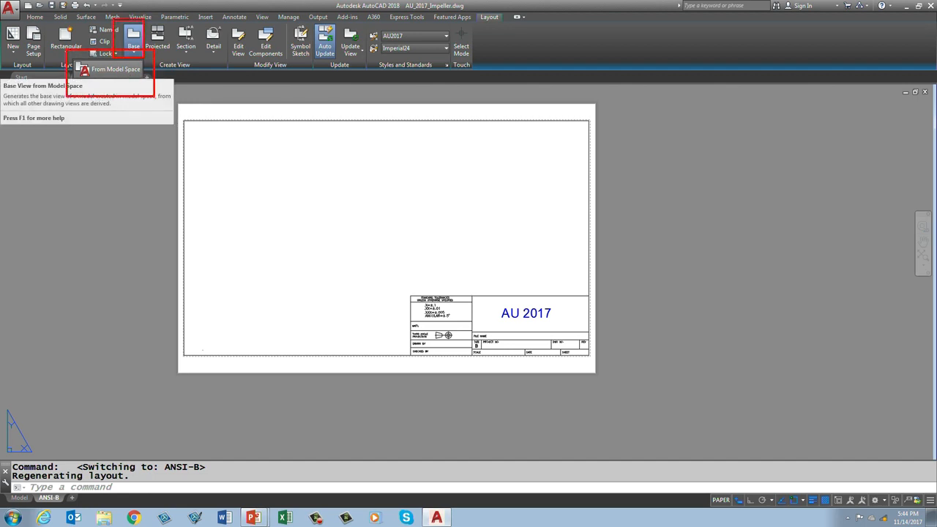
pyautogui.press('Escape')
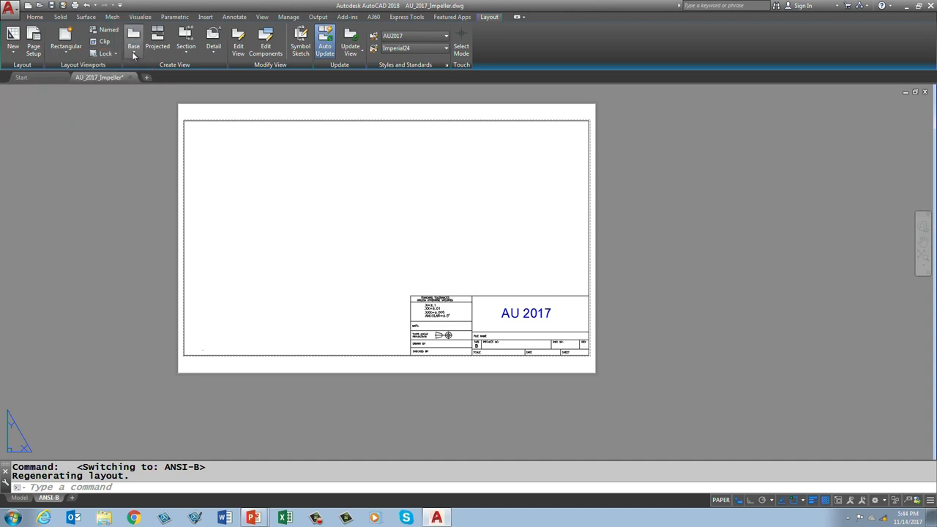
pyautogui.click(133, 55)
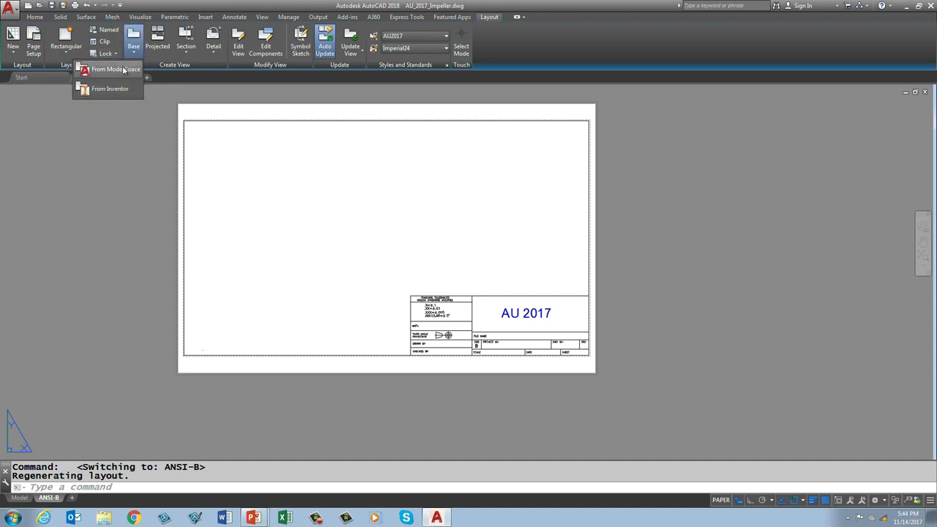
pyautogui.click(123, 70)
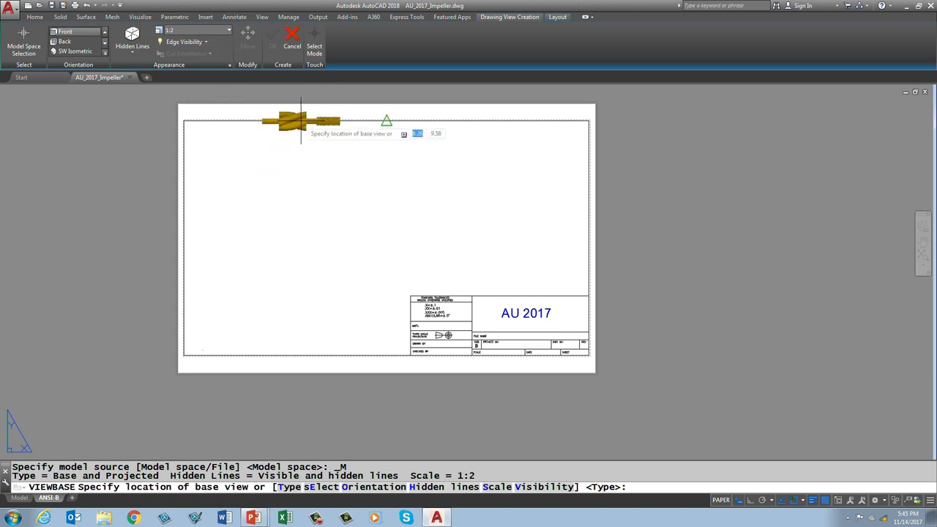
pyautogui.click(228, 31)
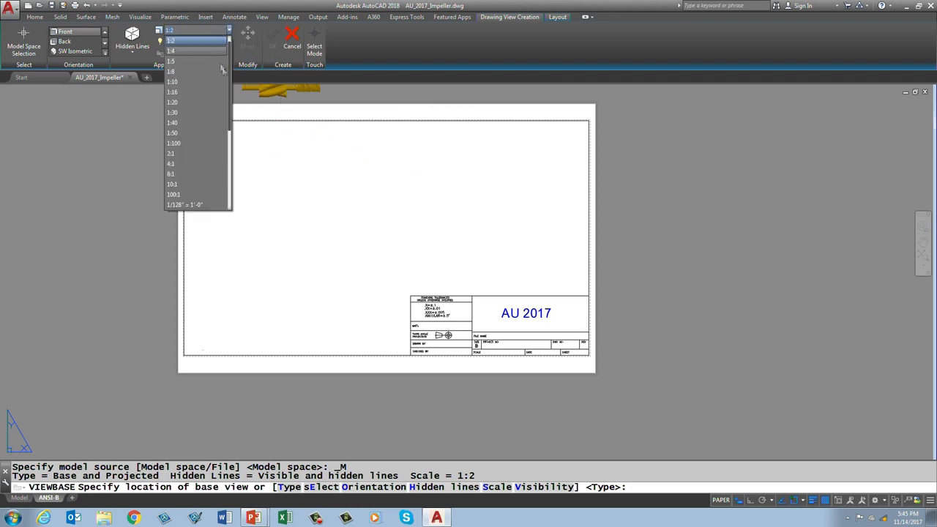
pyautogui.click(176, 40)
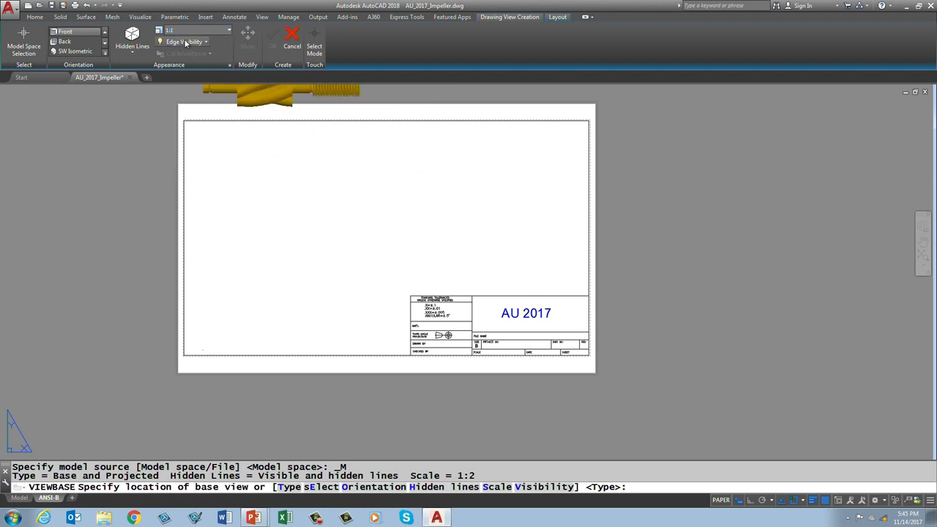
pyautogui.click(296, 227)
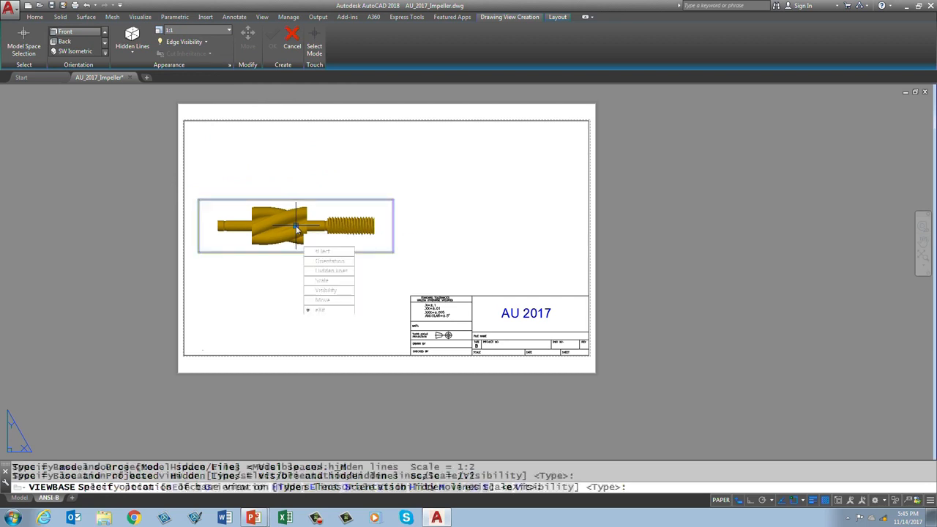
pyautogui.click(320, 310)
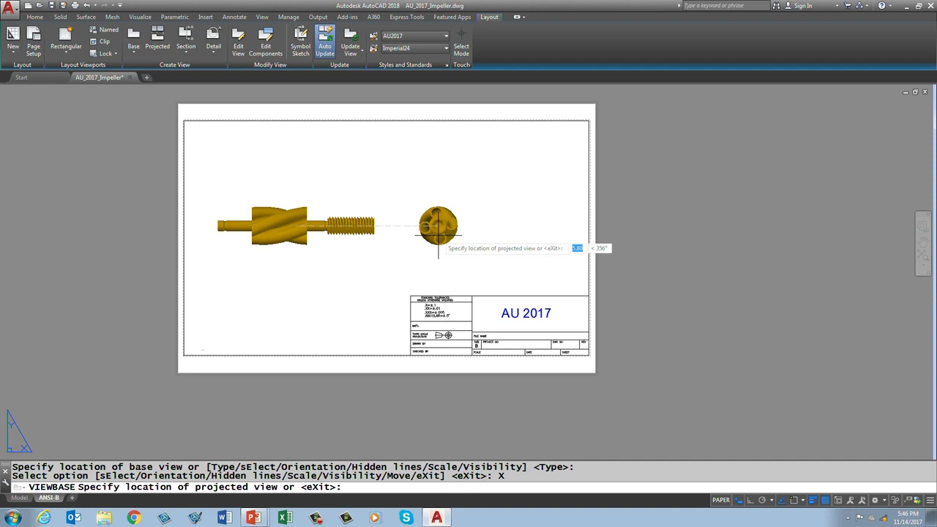
# - Project a side view to the right of the base view and an isometric view in the sheet's upper right, finishing view creation
pyautogui.click(438, 235)
pyautogui.click(502, 170)
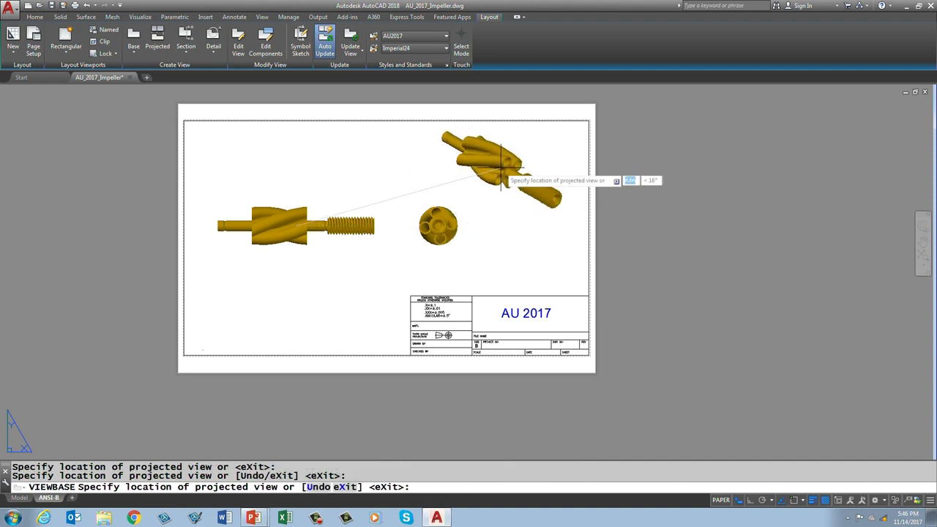
pyautogui.rightClick(503, 169)
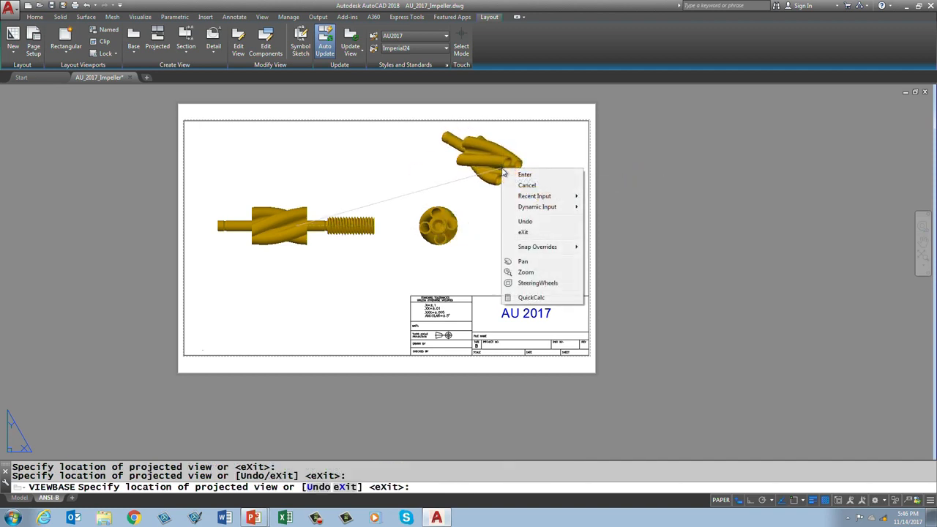
pyautogui.click(523, 175)
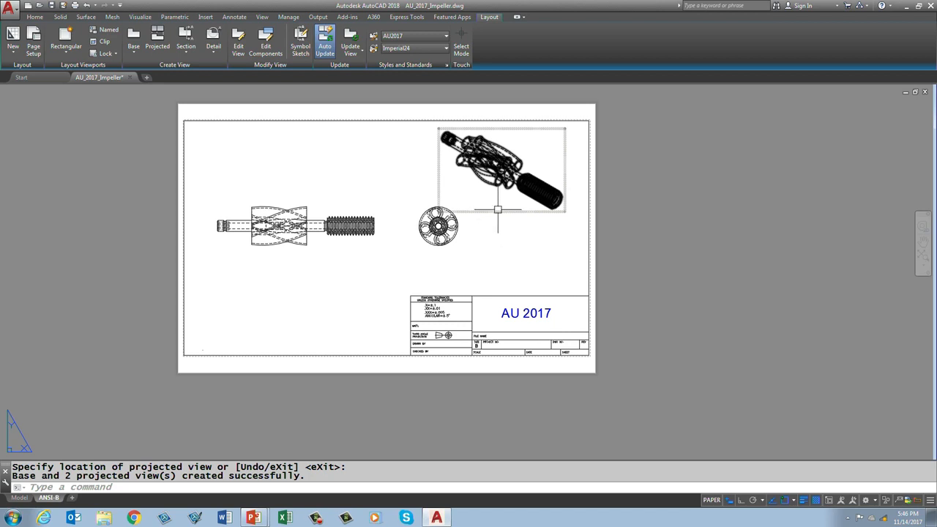
# - Edit the isometric view to show it shaded with visible lines and turn off its tangent edges
pyautogui.click(499, 208)
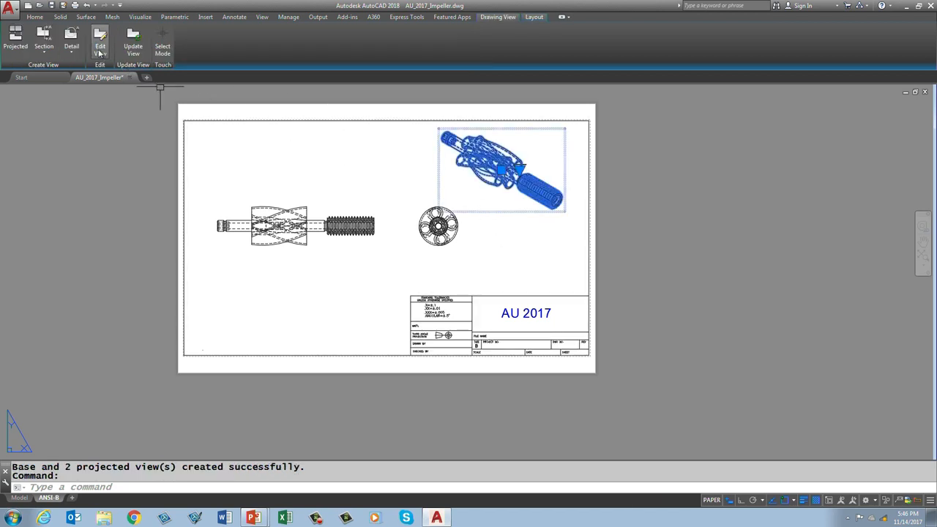
pyautogui.click(100, 50)
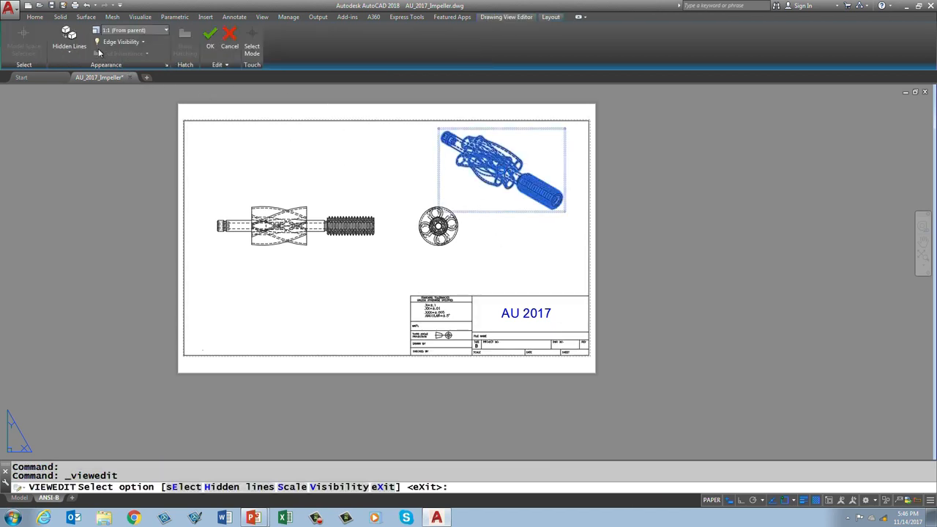
pyautogui.click(69, 46)
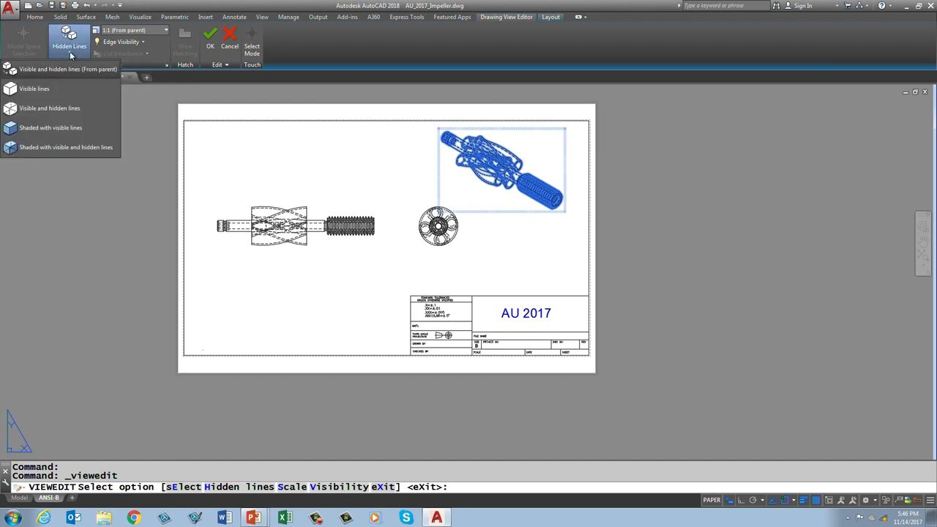
pyautogui.click(60, 128)
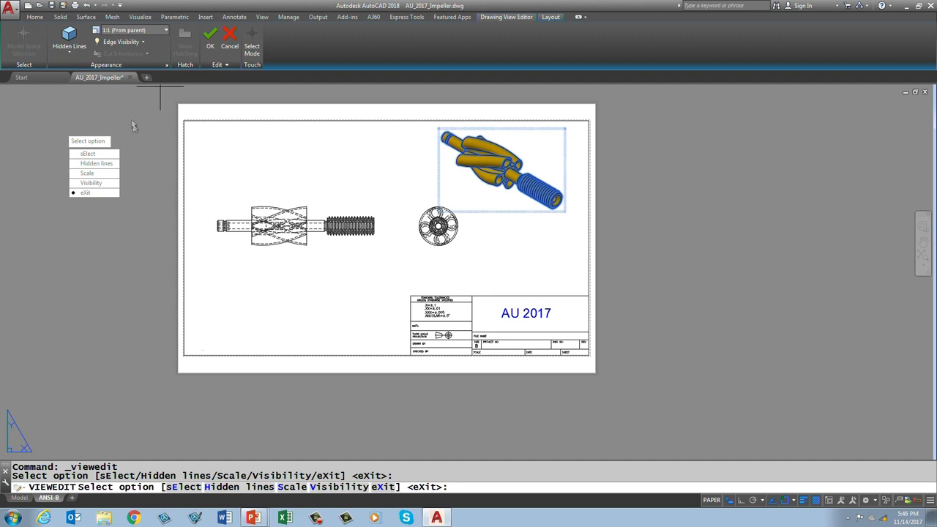
pyautogui.click(134, 42)
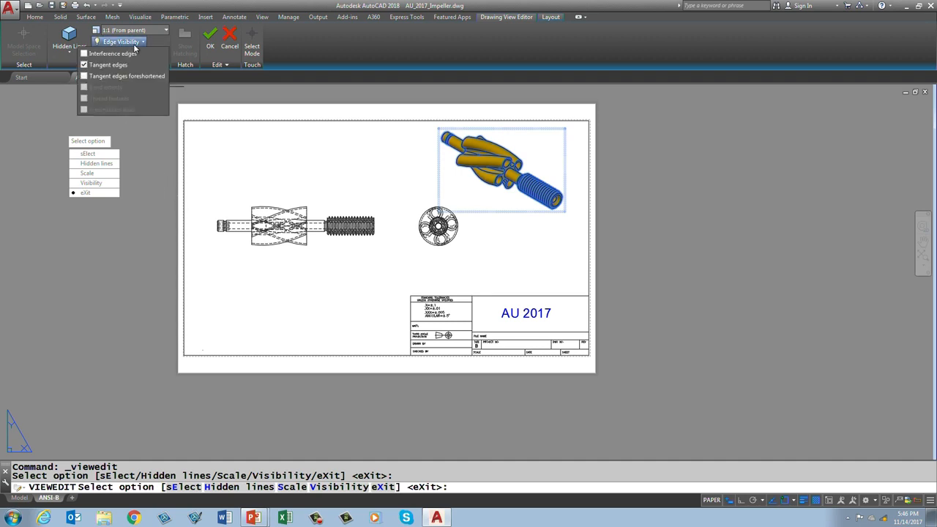
pyautogui.click(84, 65)
pyautogui.click(84, 65)
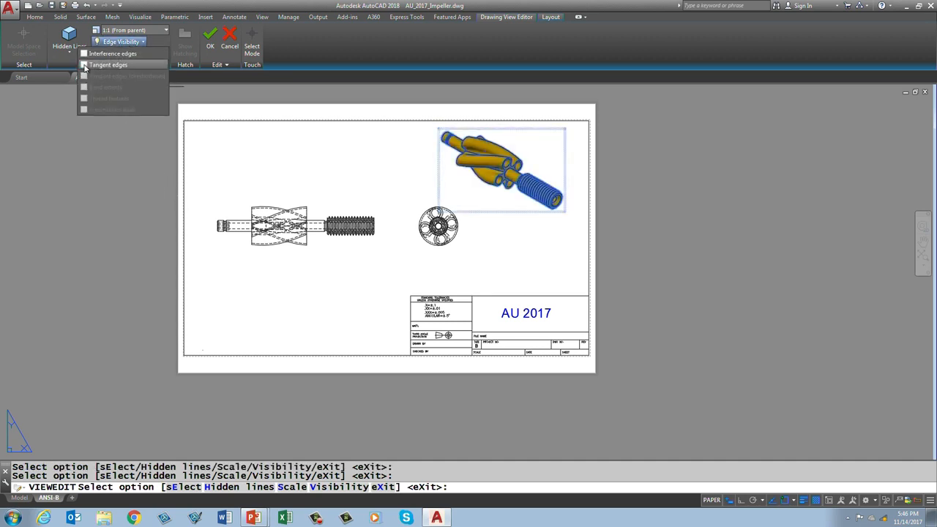
pyautogui.rightClick(530, 254)
pyautogui.press('Escape')
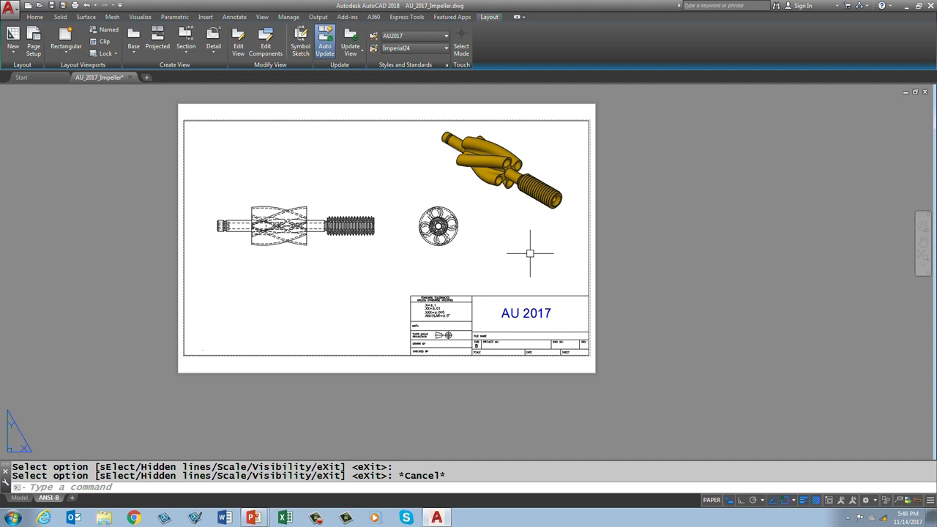
# - Move the front base view straight up on the sheet, leaving more room beneath it
pyautogui.click(325, 206)
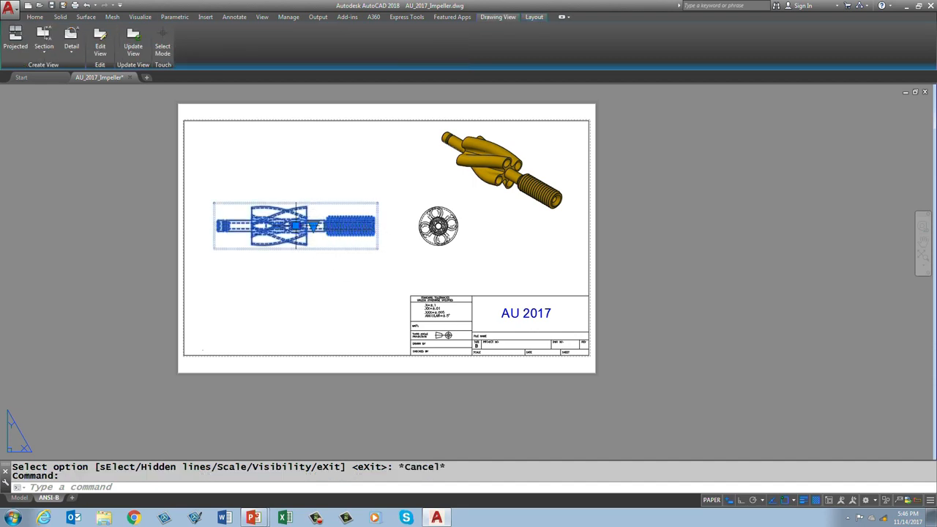
pyautogui.click(296, 226)
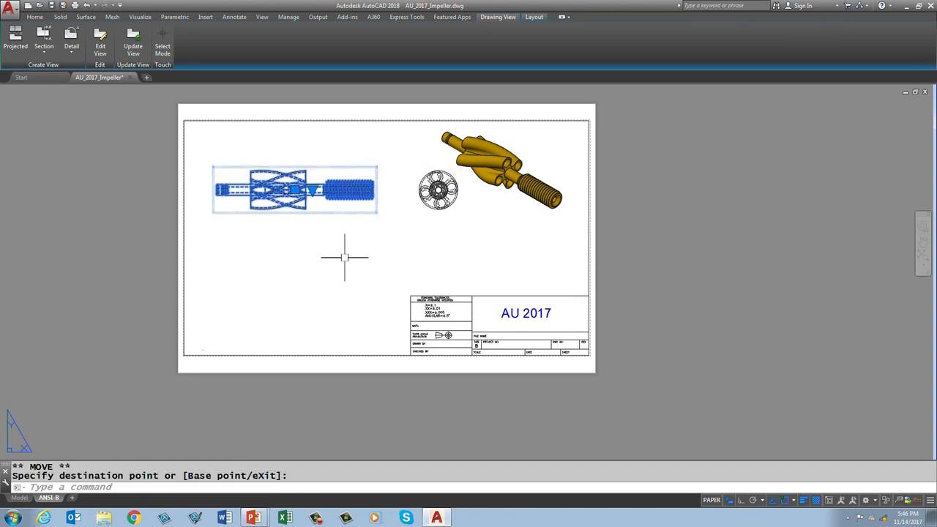
pyautogui.press('Escape')
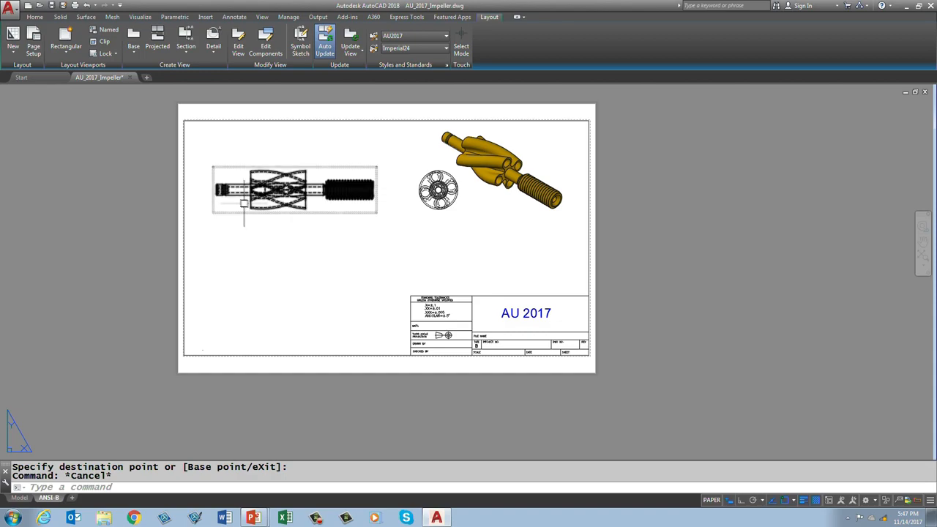
# - Start a full section view using the front base view as parent, ready to cut lengthwise along the shaft
pyautogui.scroll(8, 234, 194)
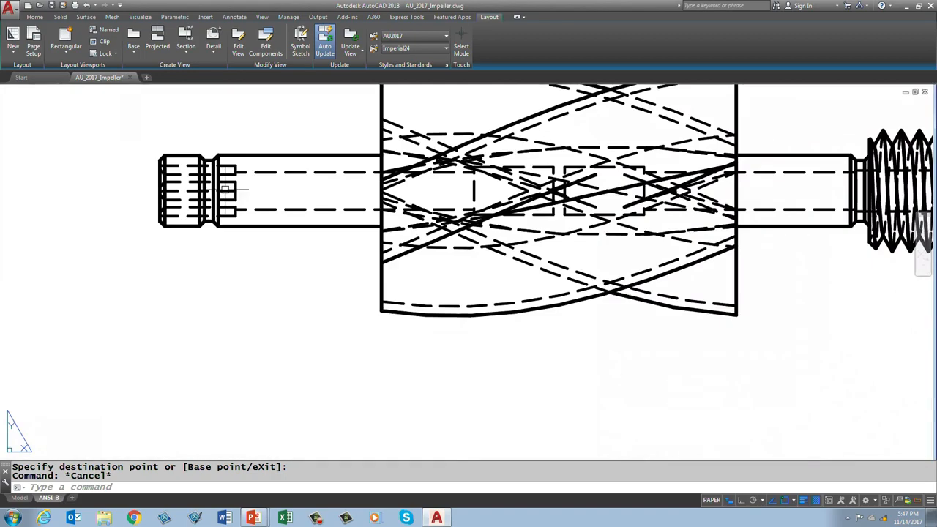
pyautogui.scroll(-6, 227, 189)
pyautogui.scroll(6, 399, 205)
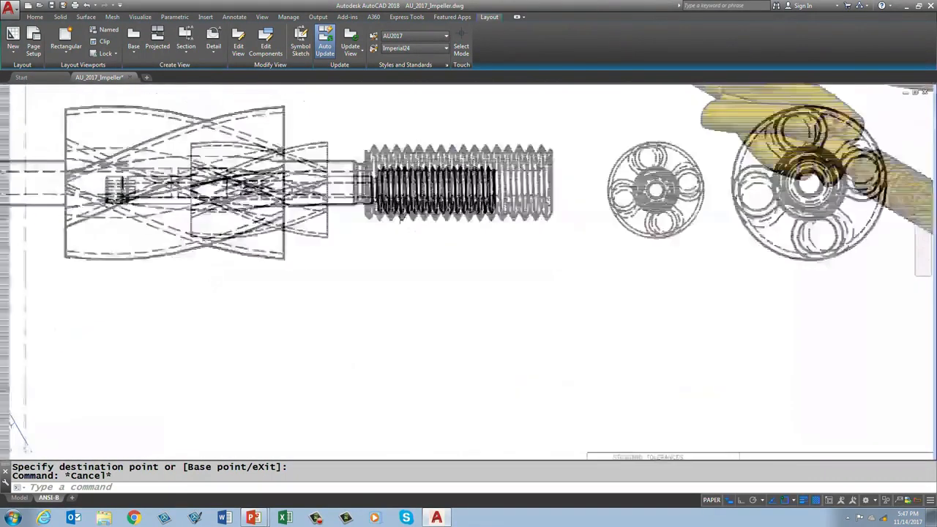
pyautogui.scroll(-2, 402, 200)
pyautogui.moveTo(300, 174); pyautogui.dragTo(422, 240, button='middle')
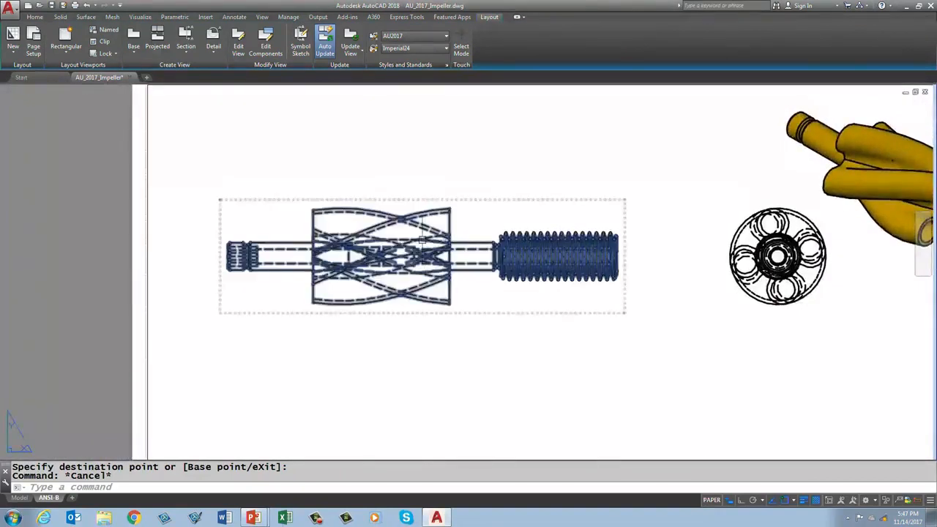
pyautogui.scroll(2, 421, 238)
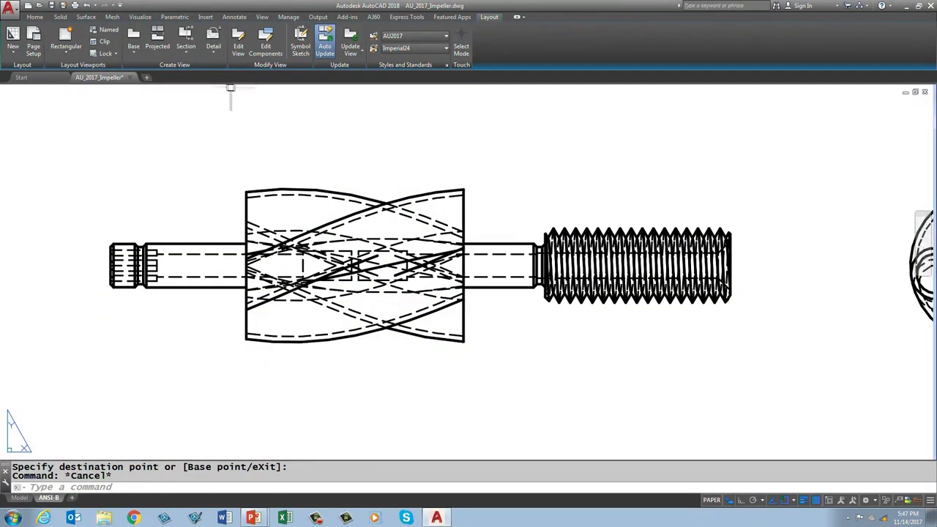
pyautogui.click(186, 53)
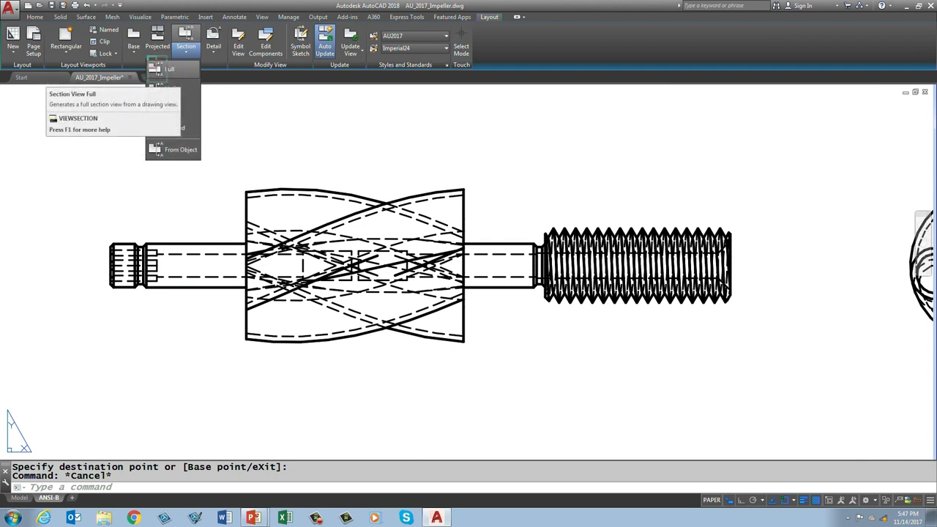
pyautogui.click(170, 67)
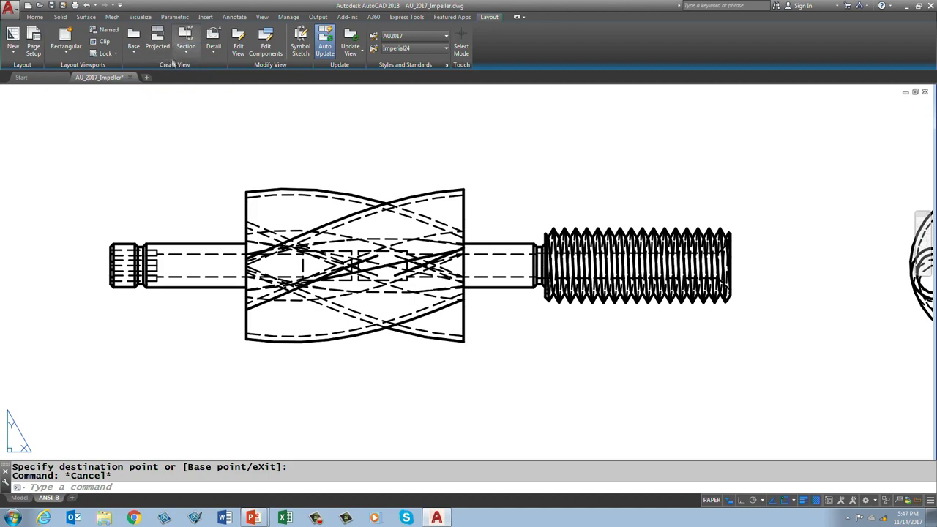
pyautogui.click(187, 54)
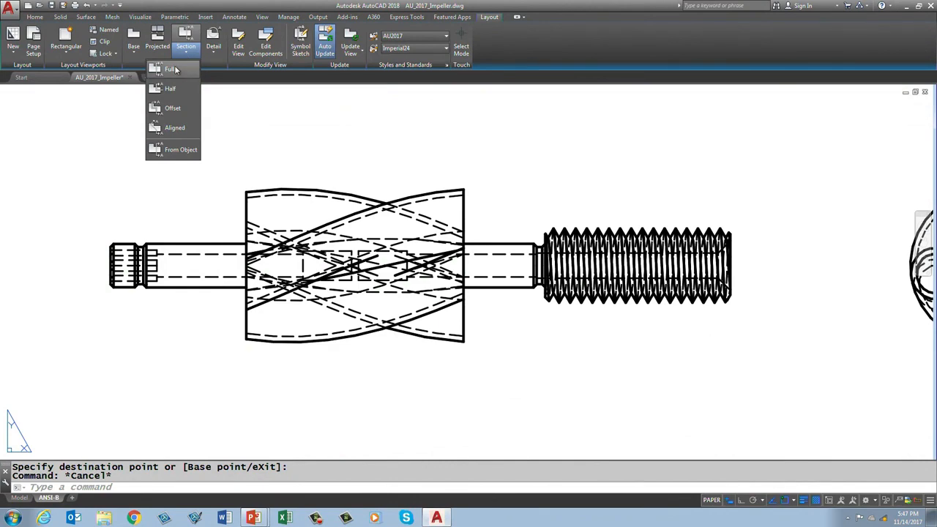
pyautogui.click(174, 70)
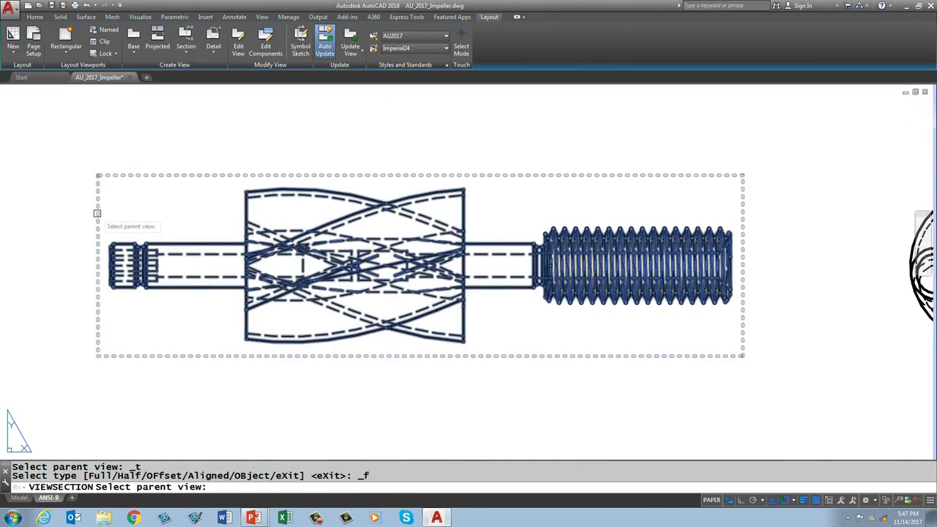
pyautogui.click(97, 213)
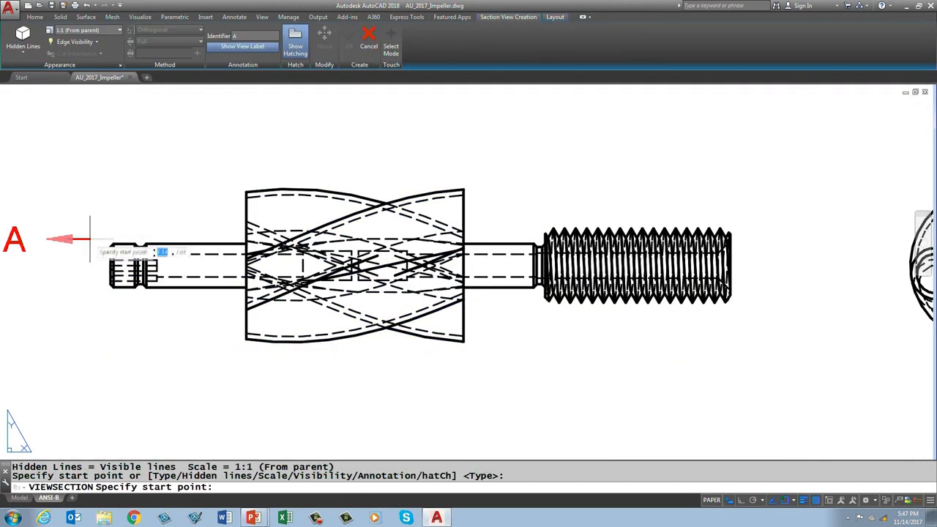
pyautogui.scroll(4, 80, 258)
pyautogui.scroll(2, 80, 258)
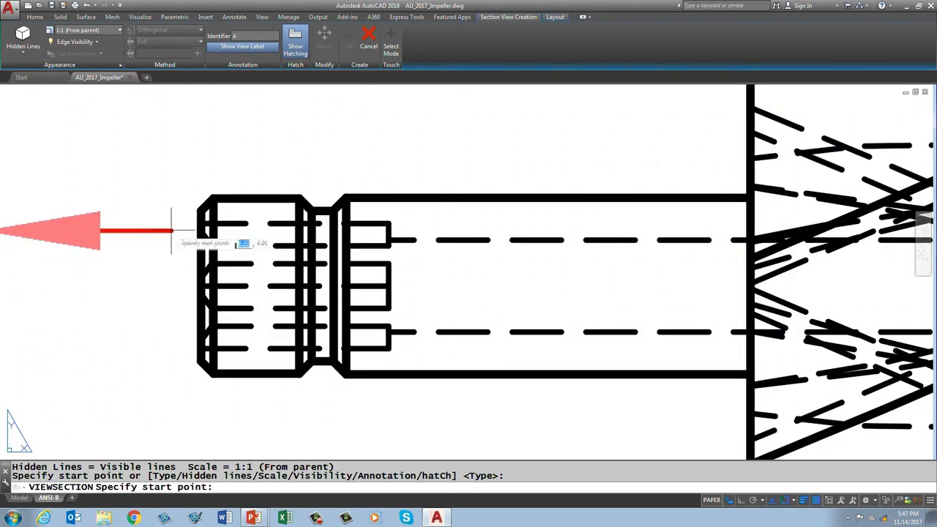
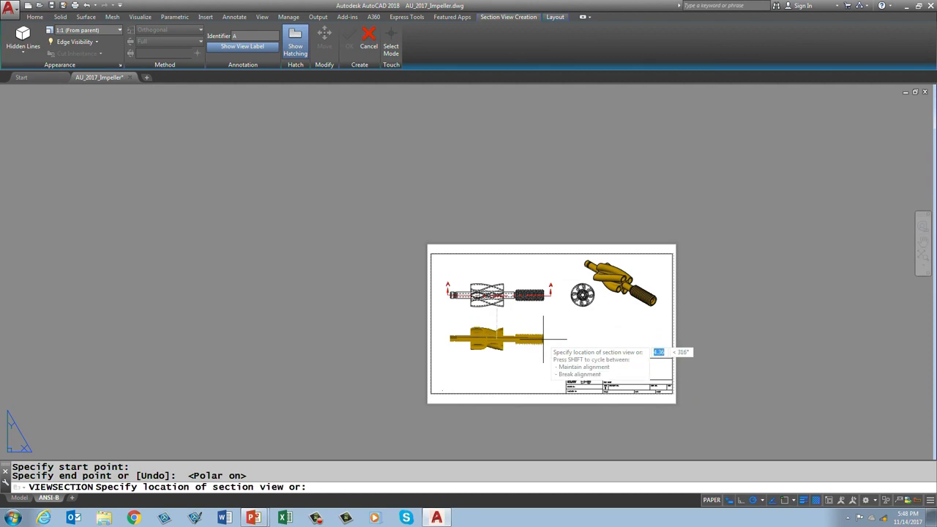
# - Place the lengthwise full section view directly below the front base view and finish creating it
pyautogui.click(543, 339)
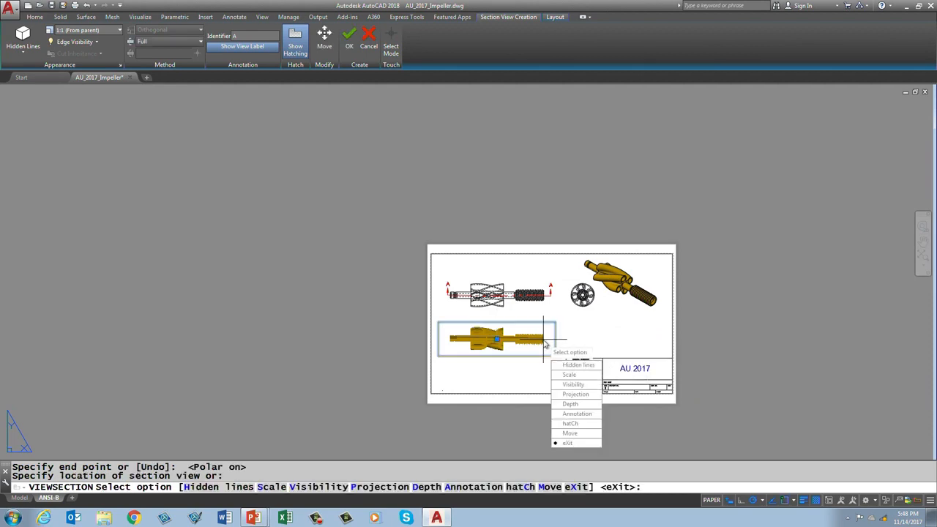
pyautogui.click(566, 445)
pyautogui.scroll(4, 519, 253)
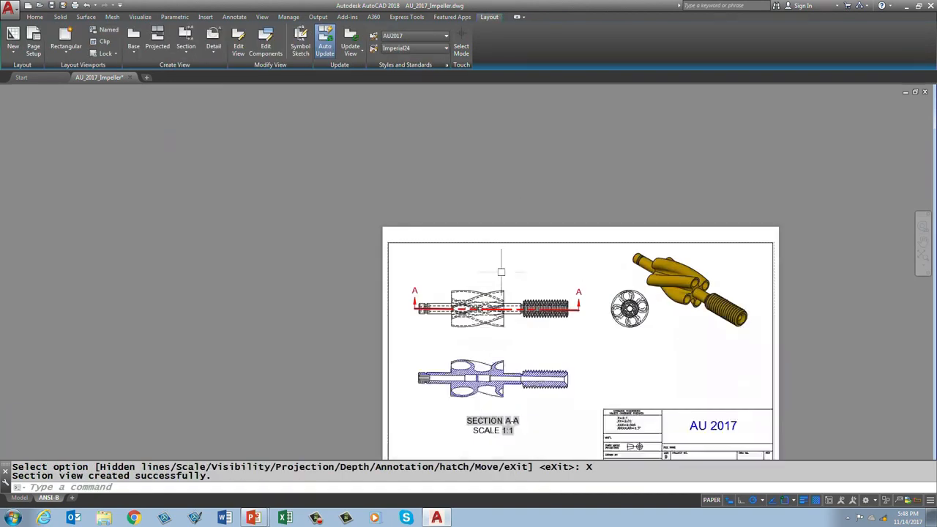
pyautogui.scroll(-2, 414, 194)
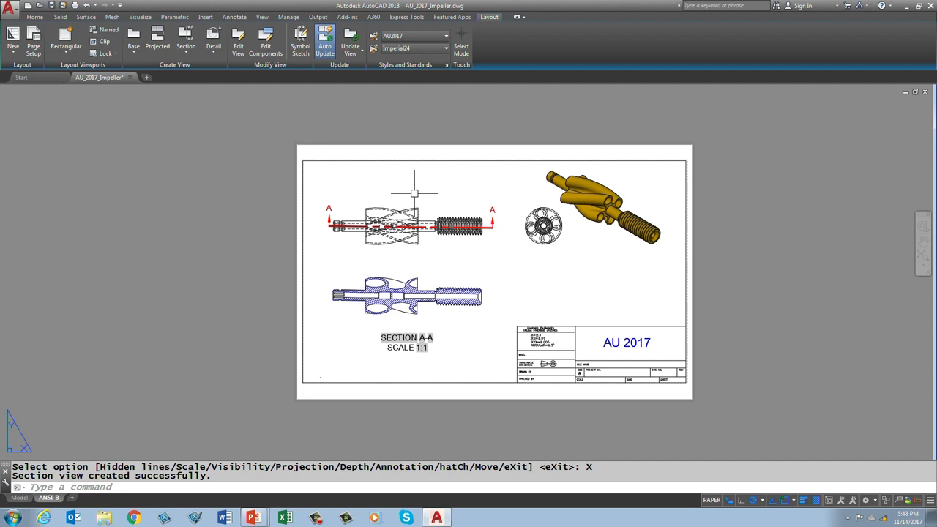
# - Create full section B-B with a vertical cut through the middle of the front view's impeller body, placing it out of alignment below the side view
pyautogui.click(179, 58)
pyautogui.click(175, 86)
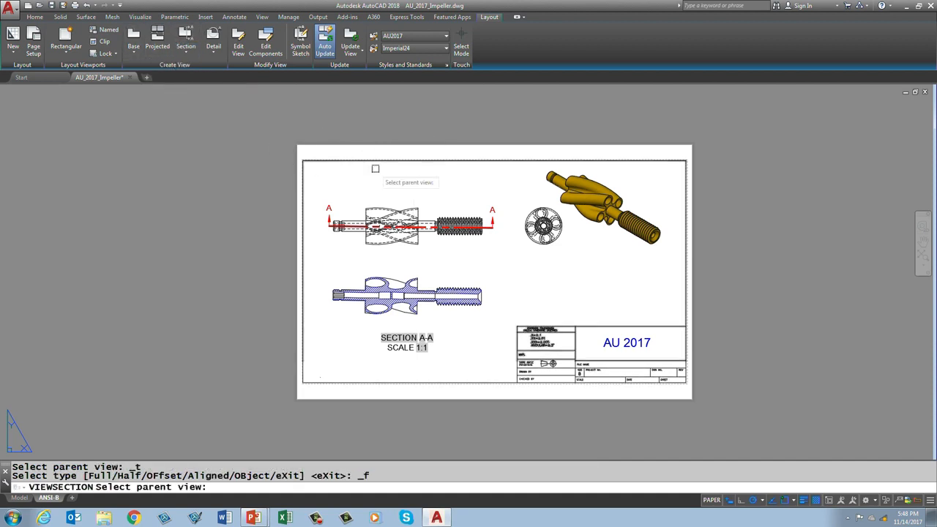
pyautogui.click(384, 206)
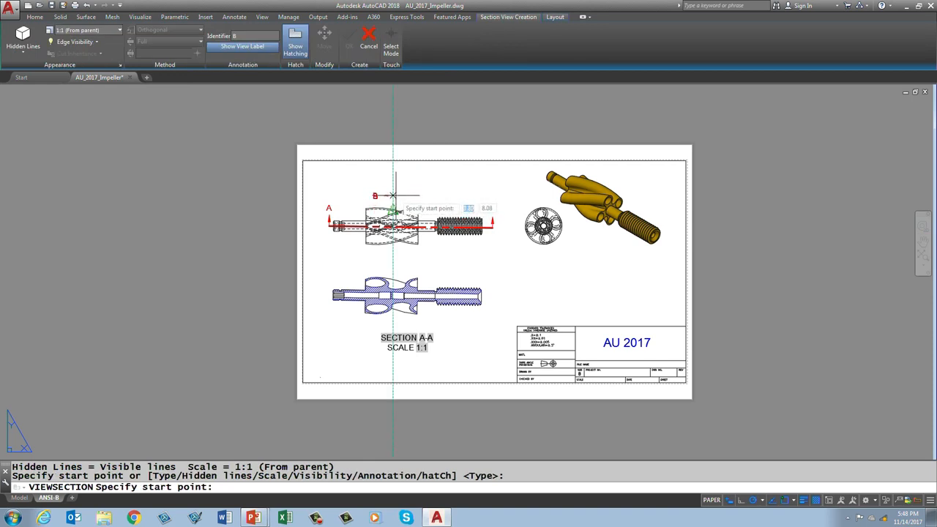
pyautogui.click(393, 190)
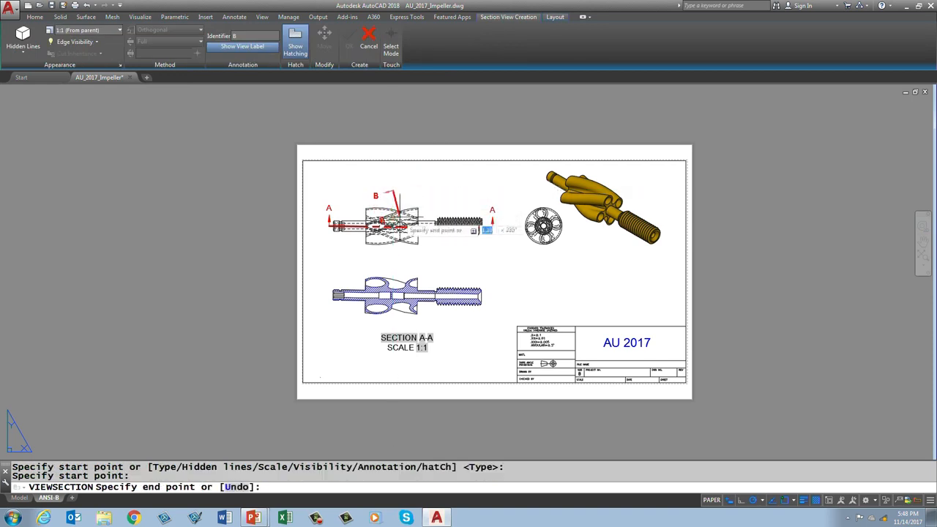
pyautogui.click(393, 258)
pyautogui.click(417, 255)
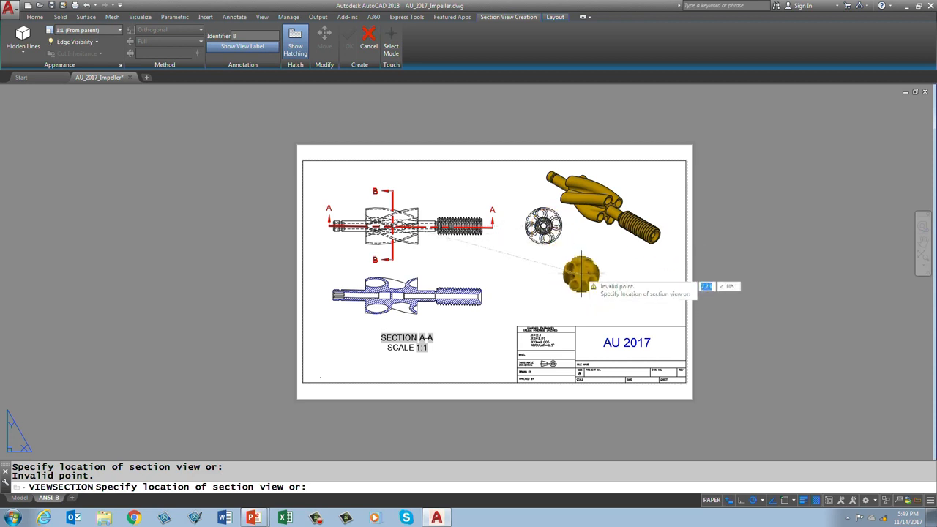
pyautogui.click(581, 276)
pyautogui.click(605, 377)
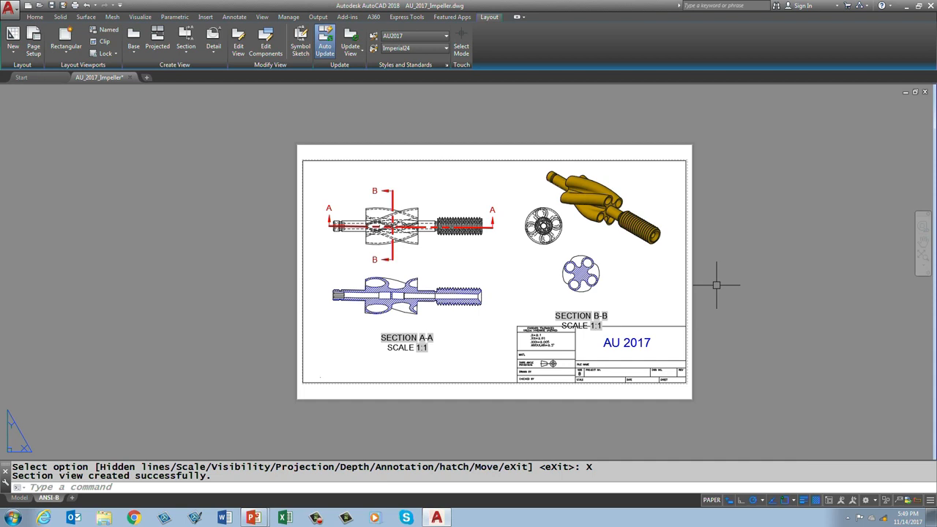
# - Move the Section B-B label straight up, closer to its view and clear of the title block
pyautogui.click(581, 316)
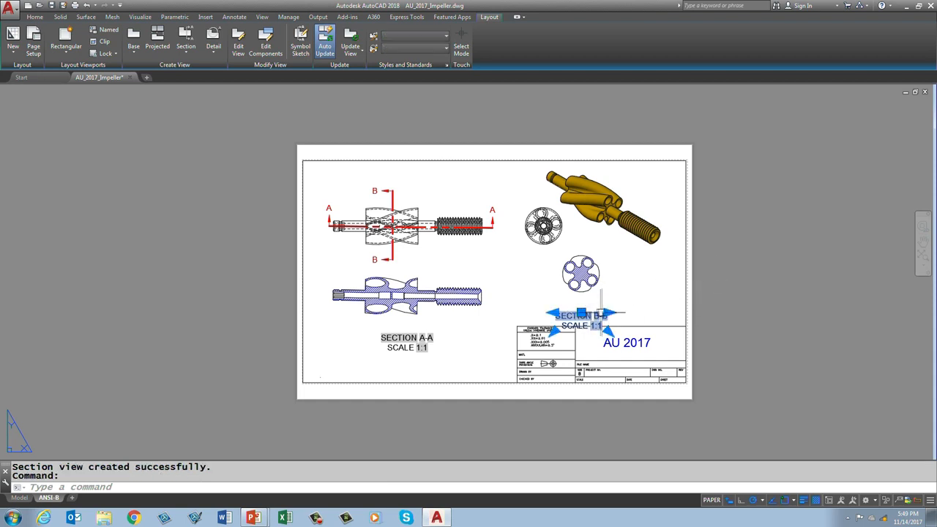
pyautogui.click(581, 314)
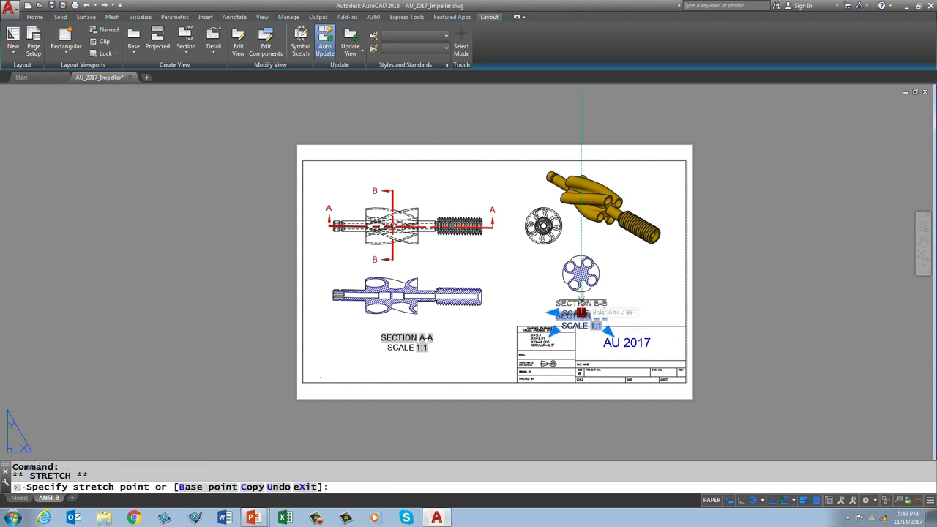
pyautogui.press('Escape')
pyautogui.press('Escape')
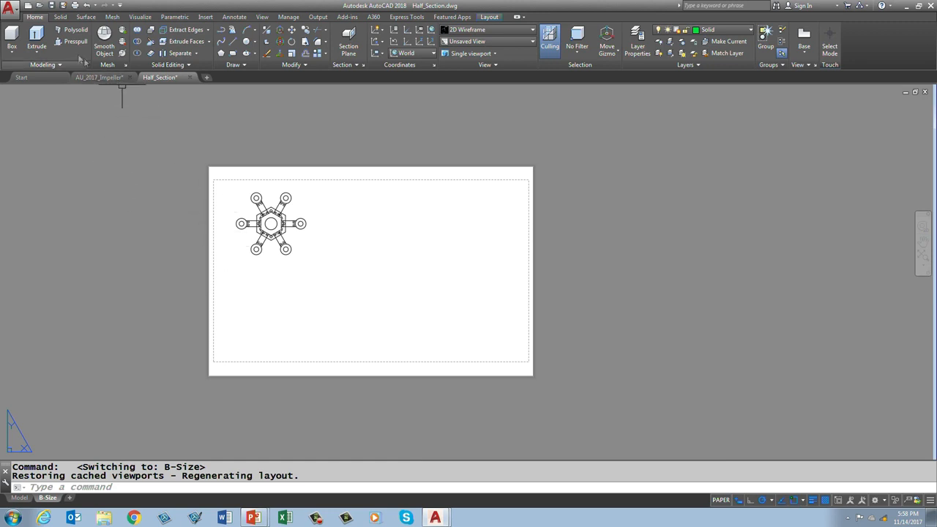
# - Start a half section of the six-armed view, running its cutting line horizontally from outside the left arm to the hub's centre
pyautogui.click(492, 17)
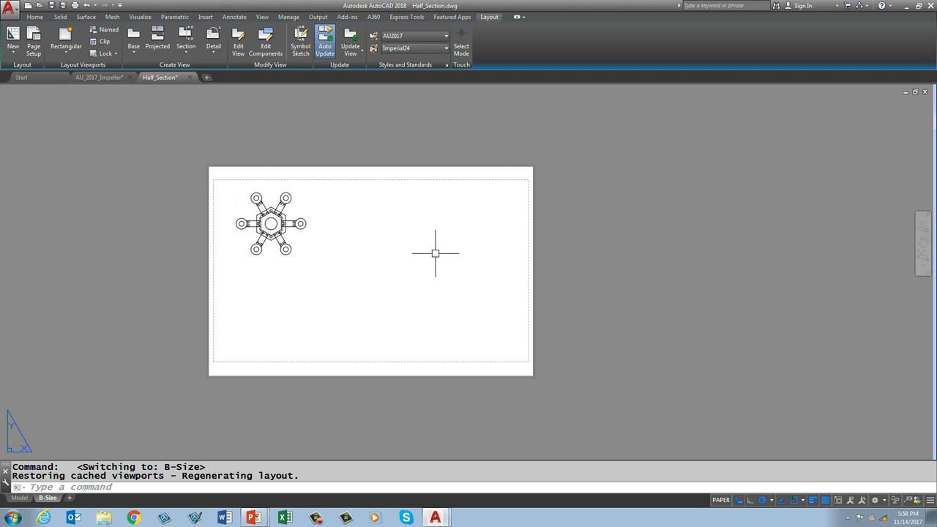
pyautogui.click(184, 53)
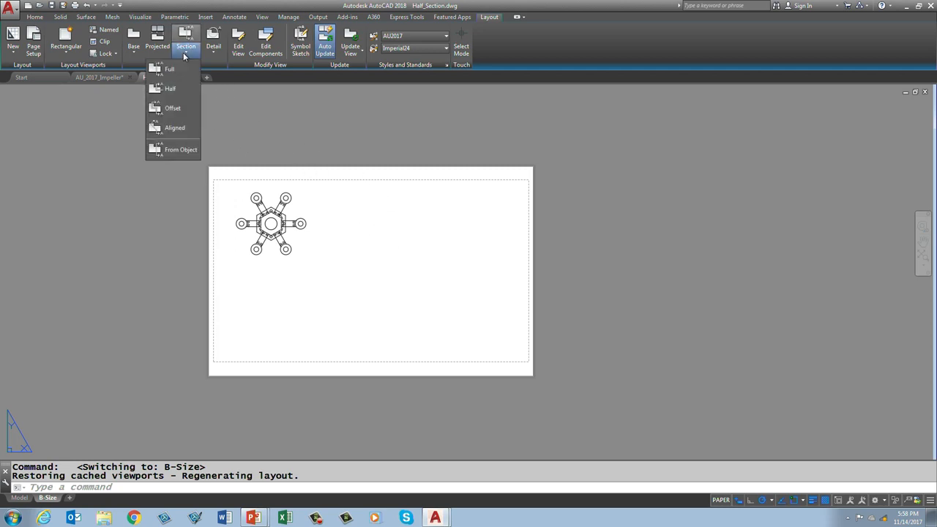
pyautogui.click(170, 89)
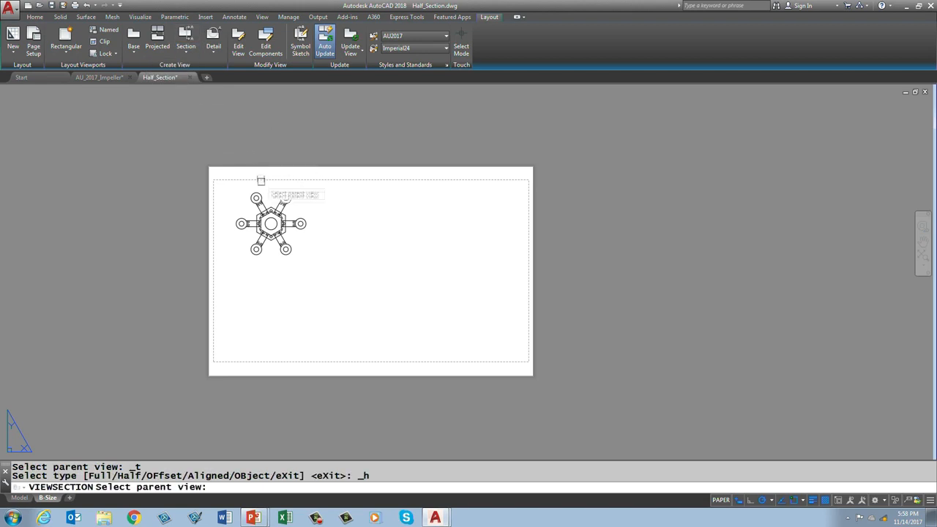
pyautogui.click(262, 191)
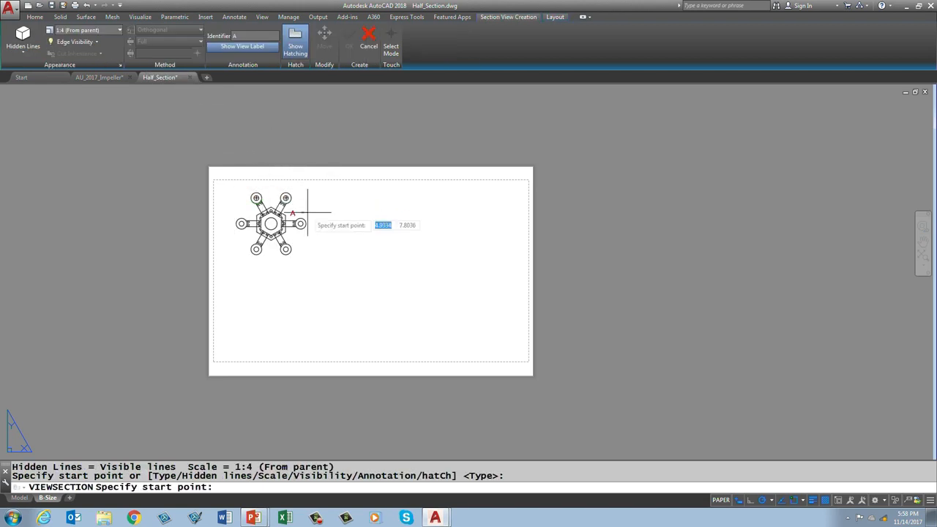
pyautogui.scroll(4, 331, 197)
pyautogui.moveTo(309, 205); pyautogui.dragTo(520, 205, button='middle')
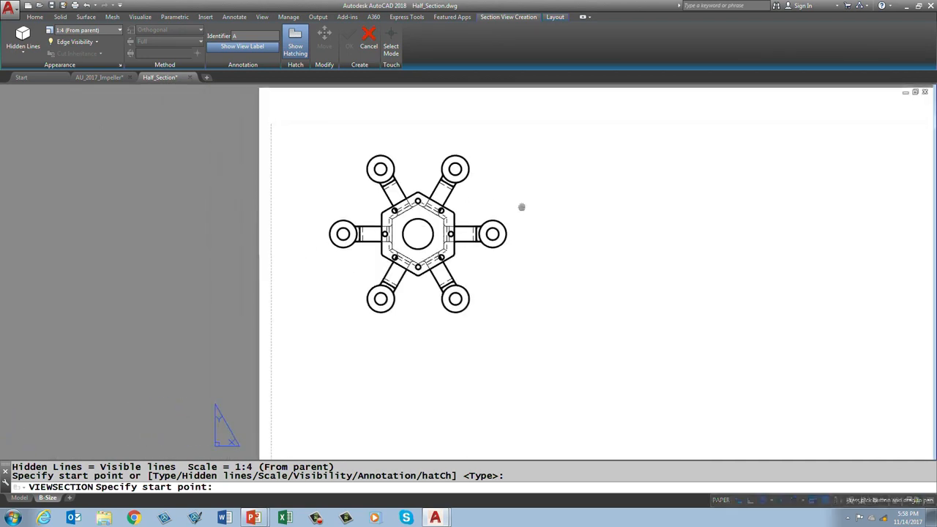
pyautogui.scroll(3, 476, 230)
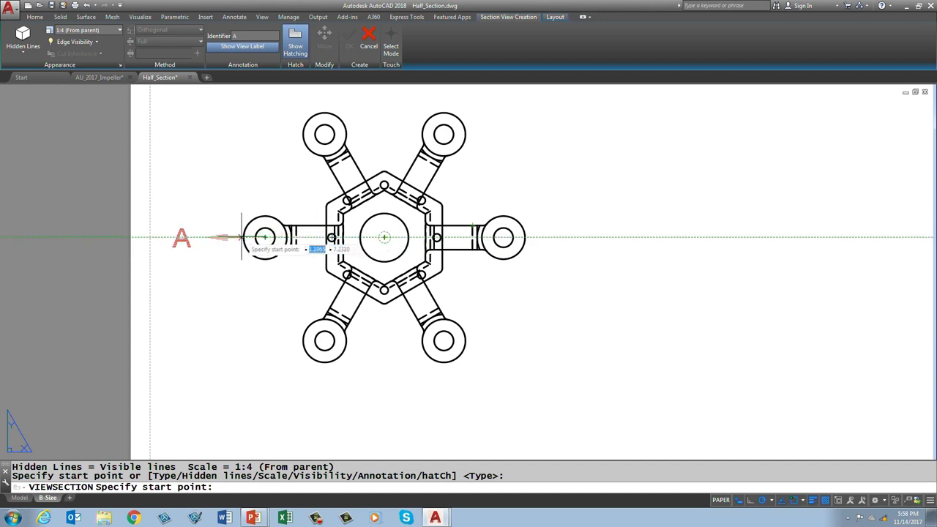
pyautogui.click(215, 237)
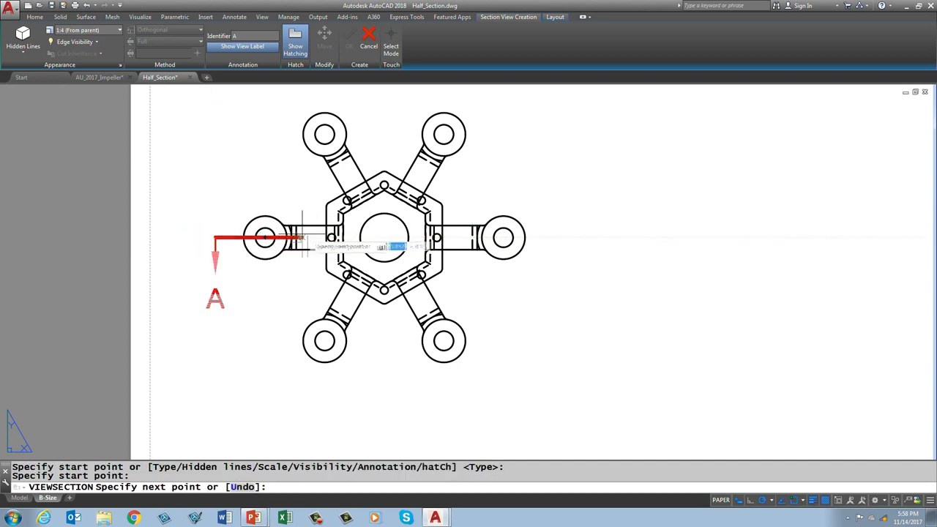
pyautogui.click(385, 238)
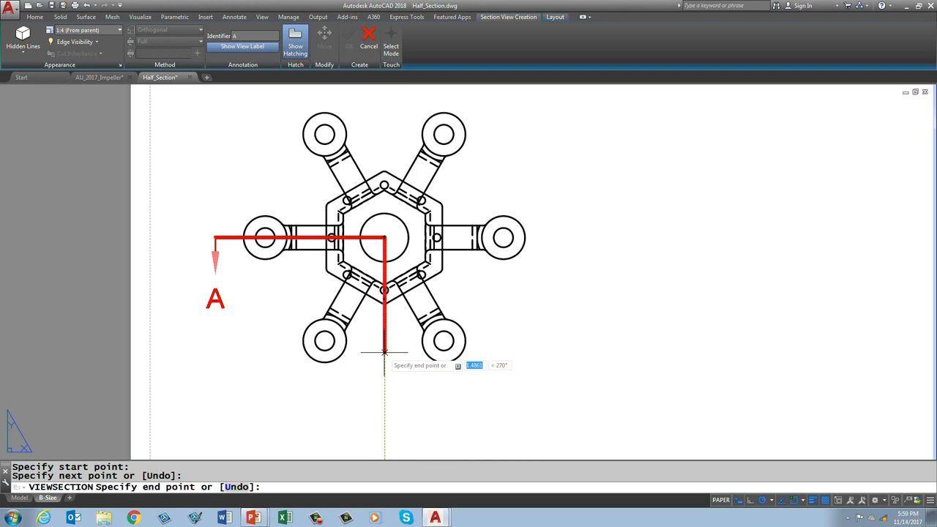
# - End the half-section cutting line straight below the hub's centre and place the section view beneath its parent view
pyautogui.press('Return')
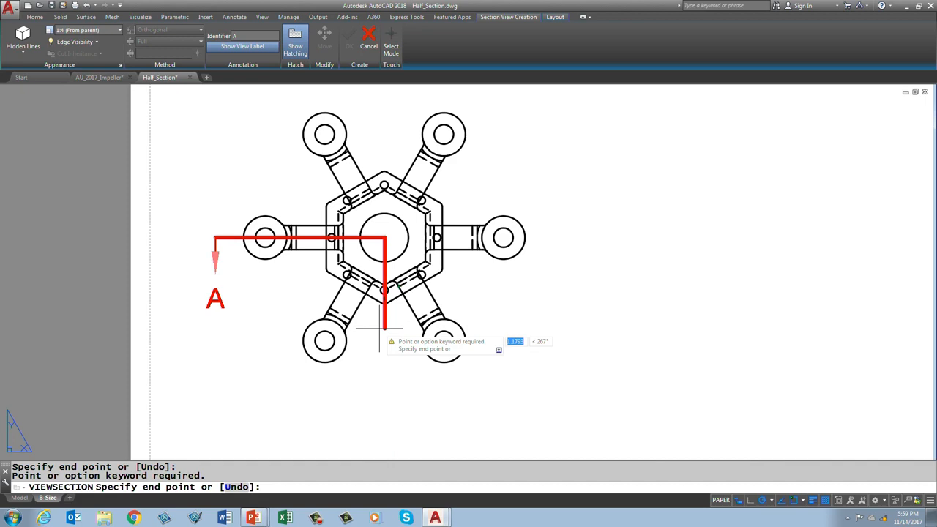
pyautogui.click(380, 329)
pyautogui.scroll(-3, 396, 401)
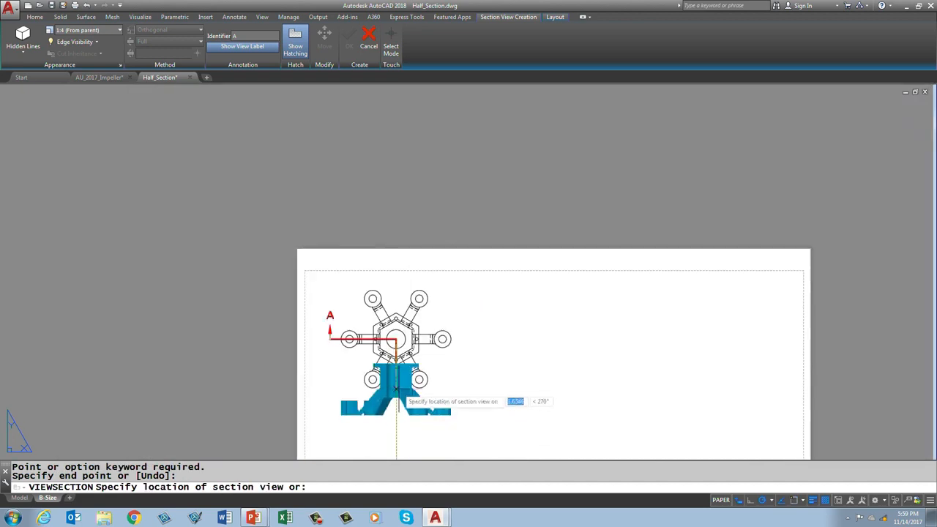
pyautogui.moveTo(396, 402); pyautogui.dragTo(359, 264, button='middle')
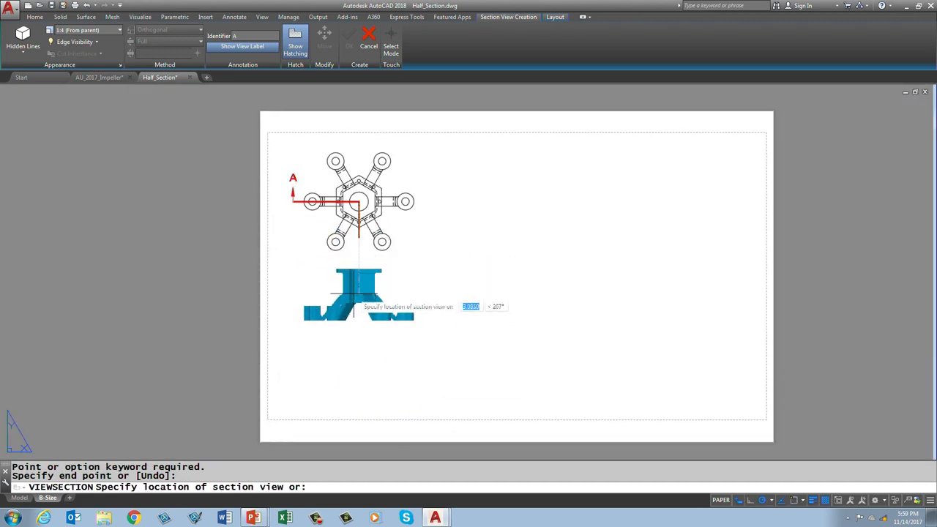
pyautogui.click(365, 332)
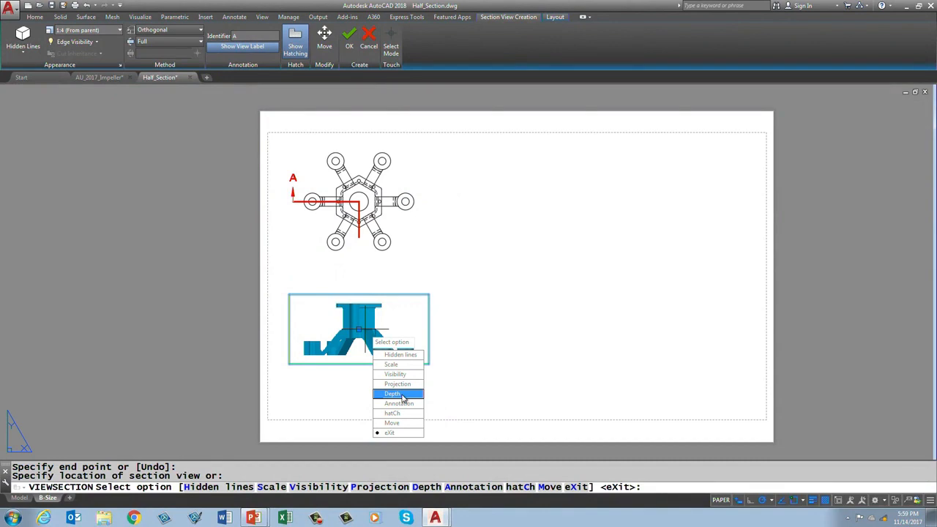
# - Set the half section's depth to about 1.29, picking a point just above the hub's central circle, and finish the section view
pyautogui.click(402, 395)
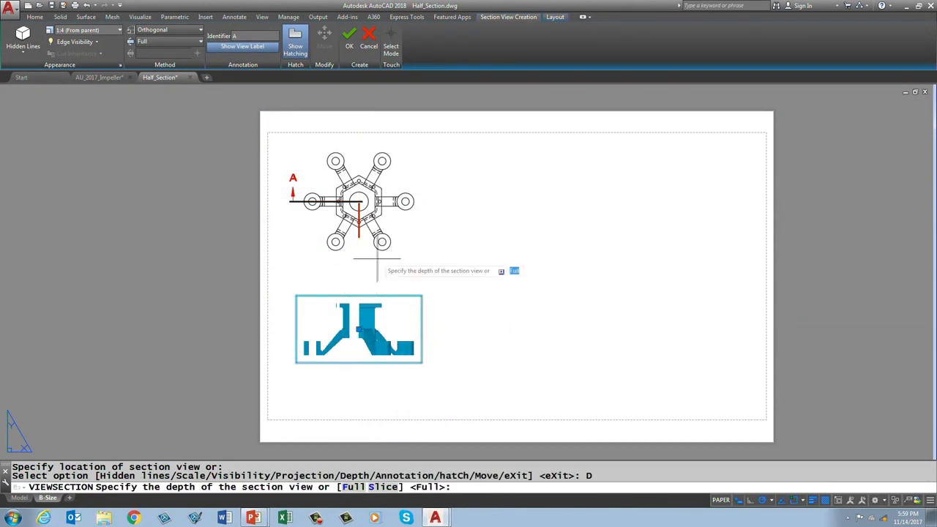
pyautogui.scroll(8, 341, 207)
pyautogui.scroll(-8, 339, 207)
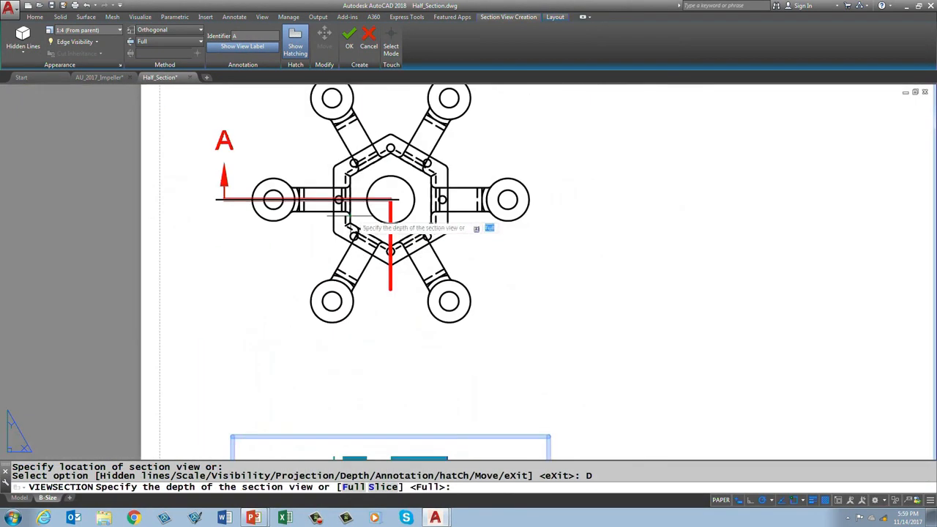
pyautogui.scroll(4, 432, 200)
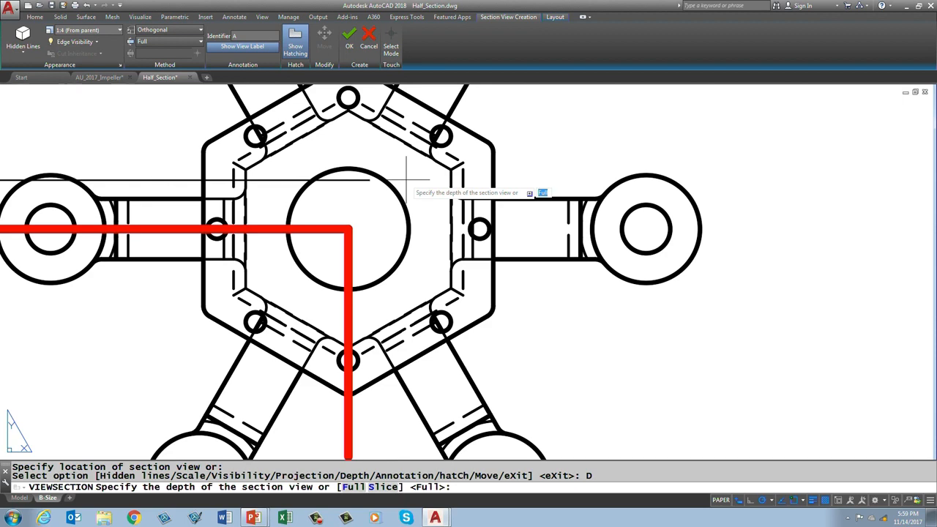
pyautogui.scroll(-2, 406, 180)
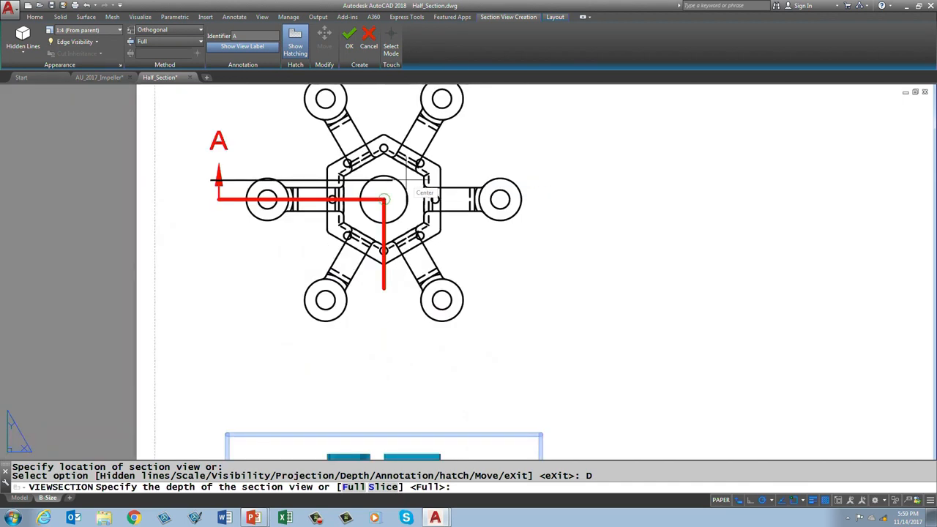
pyautogui.scroll(8, 405, 180)
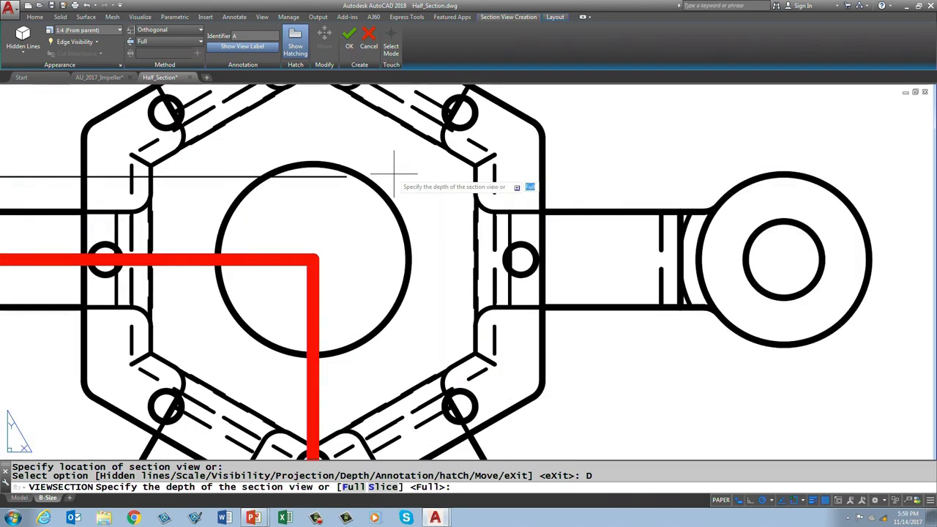
pyautogui.scroll(6, 313, 157)
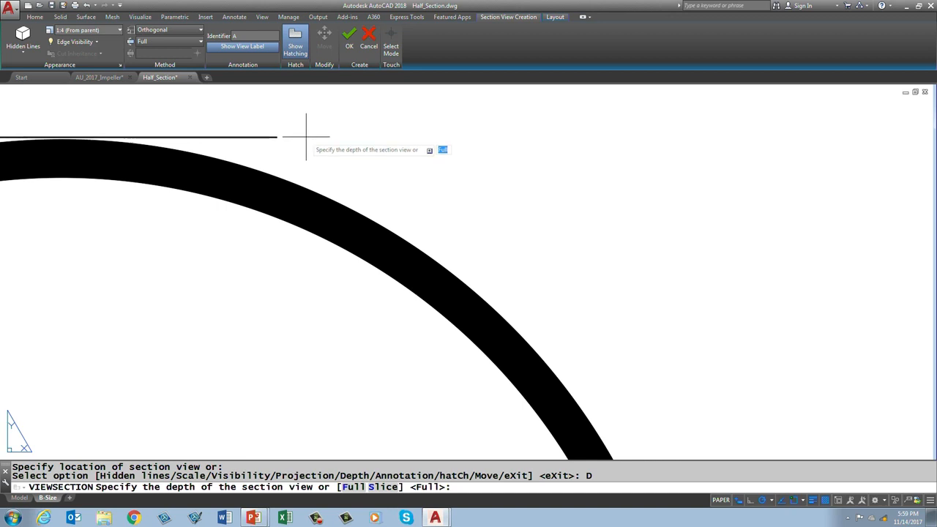
pyautogui.click(306, 137)
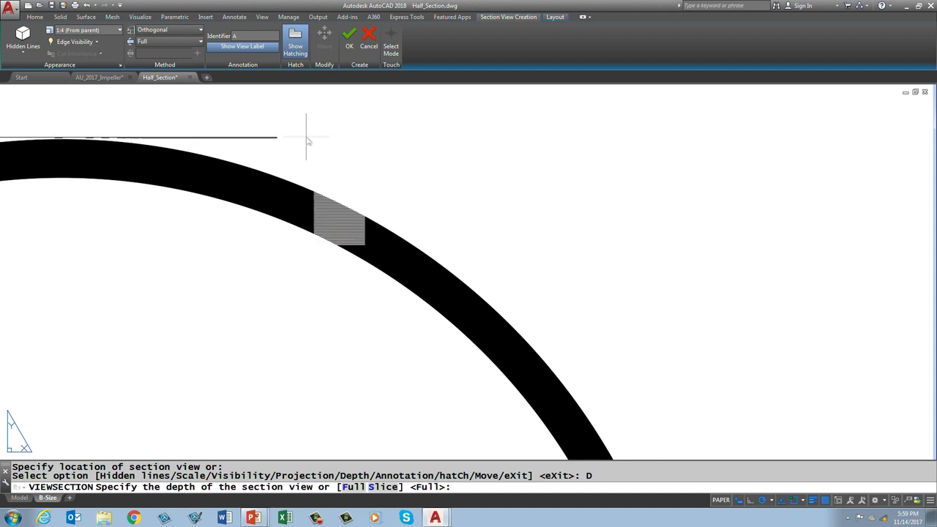
pyautogui.click(331, 240)
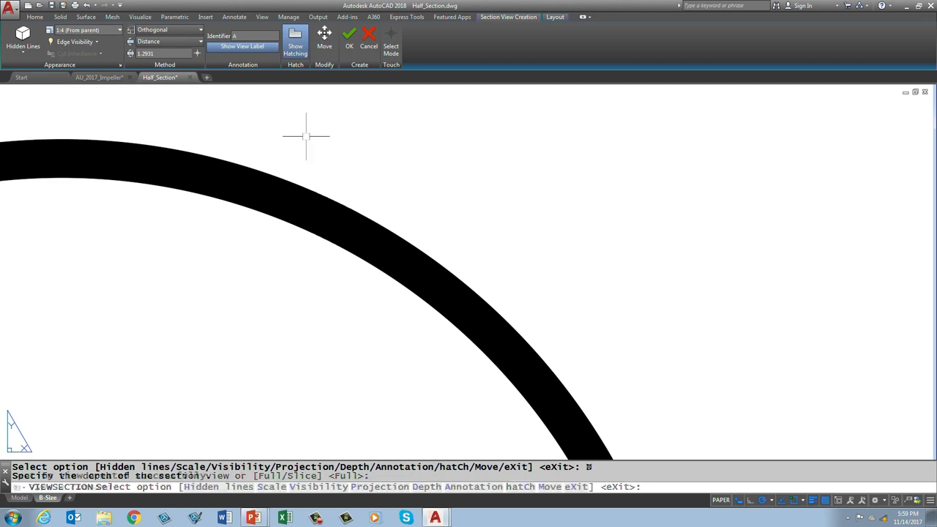
pyautogui.scroll(2, 310, 136)
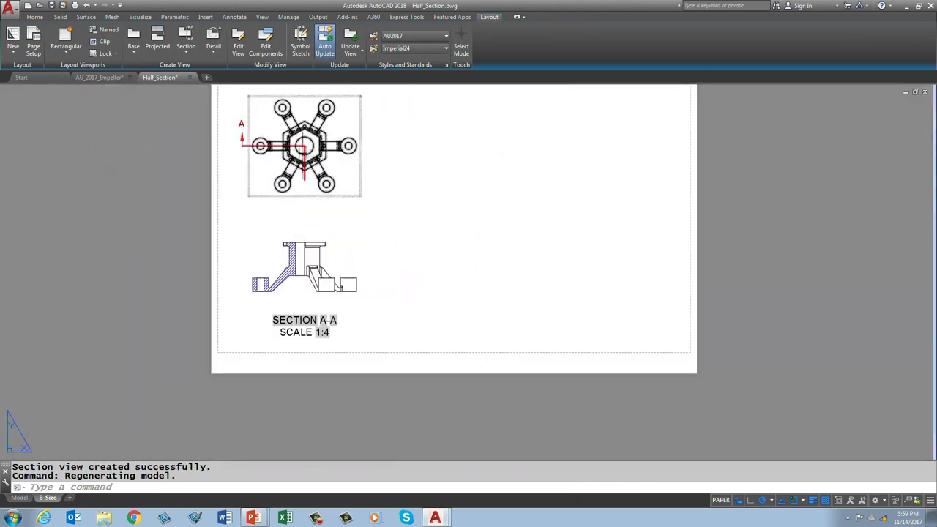
pyautogui.moveTo(292, 290)
pyautogui.mouseDown()
pyautogui.moveTo(298, 282)
pyautogui.moveTo(305, 294)
pyautogui.moveTo(279, 297)
pyautogui.moveTo(285, 285)
pyautogui.mouseUp()
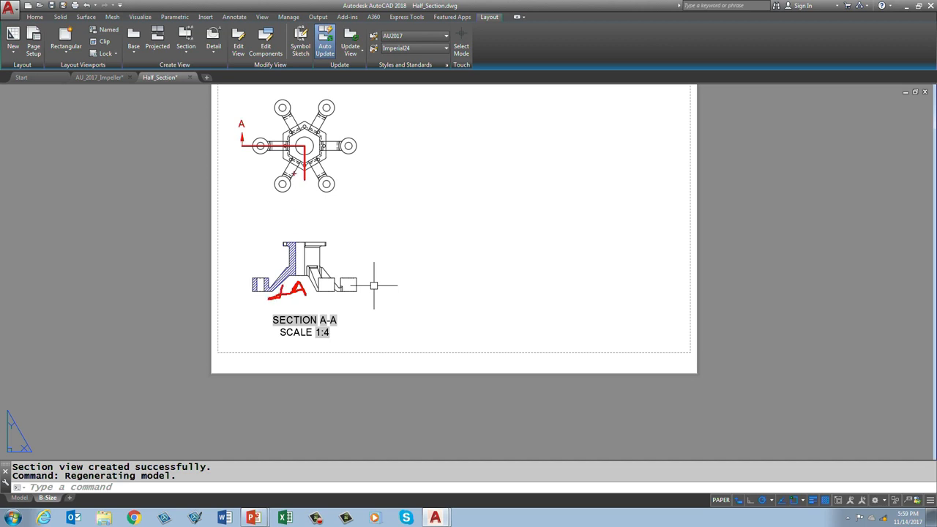
pyautogui.moveTo(304, 135); pyautogui.dragTo(254, 135)
pyautogui.press('Escape')
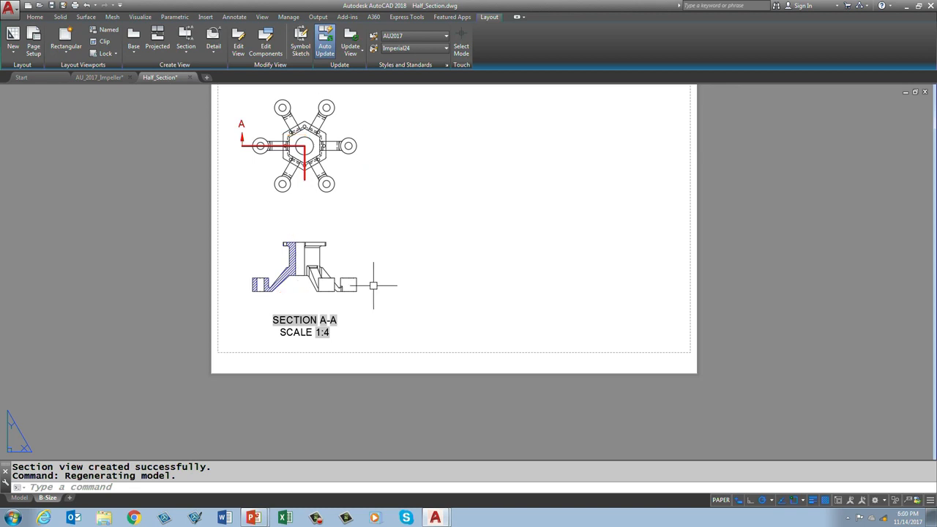
# - Project an isometric view from Section A-A and place it diagonally up and to the right, in the sheet's open area
pyautogui.click(158, 44)
pyautogui.click(330, 247)
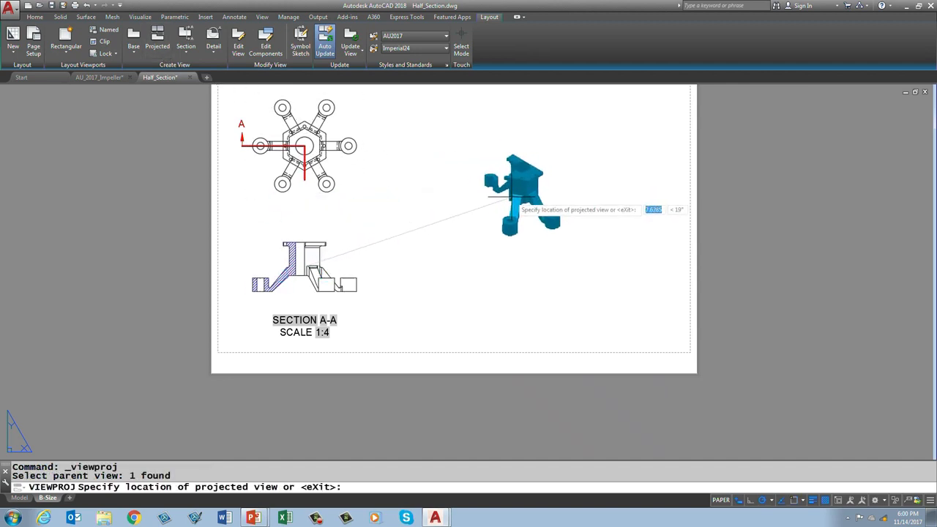
pyautogui.click(507, 195)
pyautogui.rightClick(476, 209)
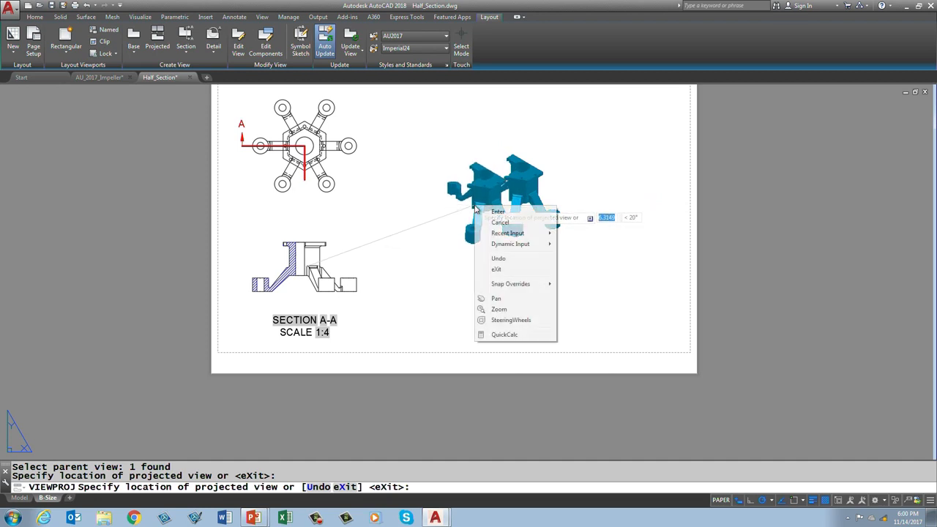
pyautogui.click(484, 212)
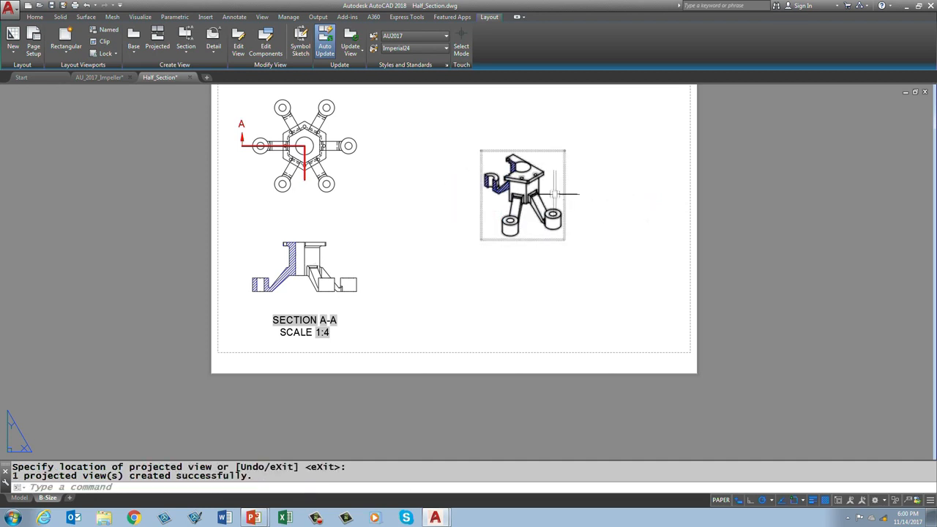
# - Edit the isometric view to scale 1:2 and turn off its inheritance of the section cut
pyautogui.click(531, 187)
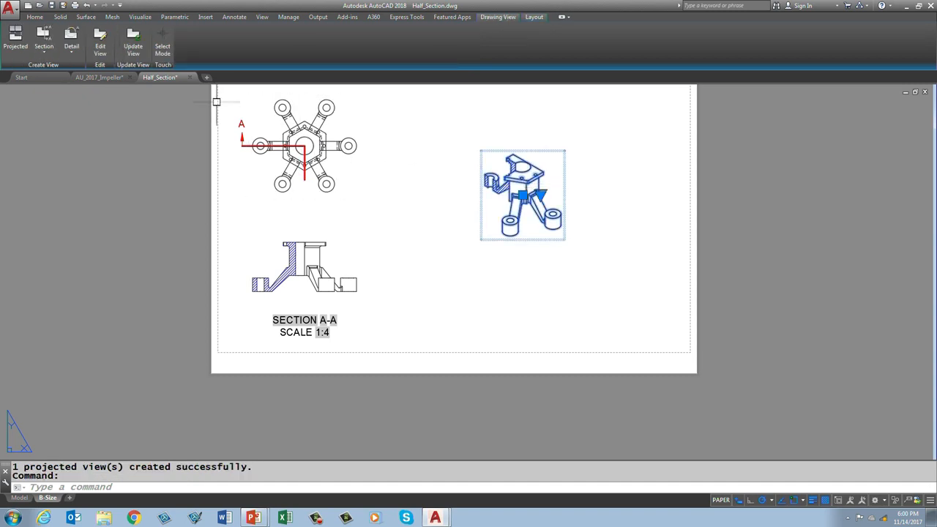
pyautogui.click(100, 50)
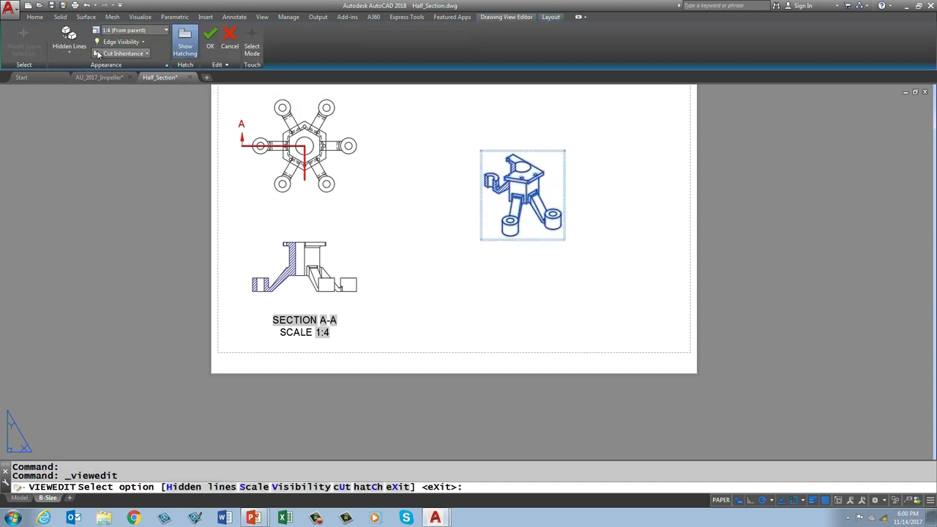
pyautogui.click(167, 30)
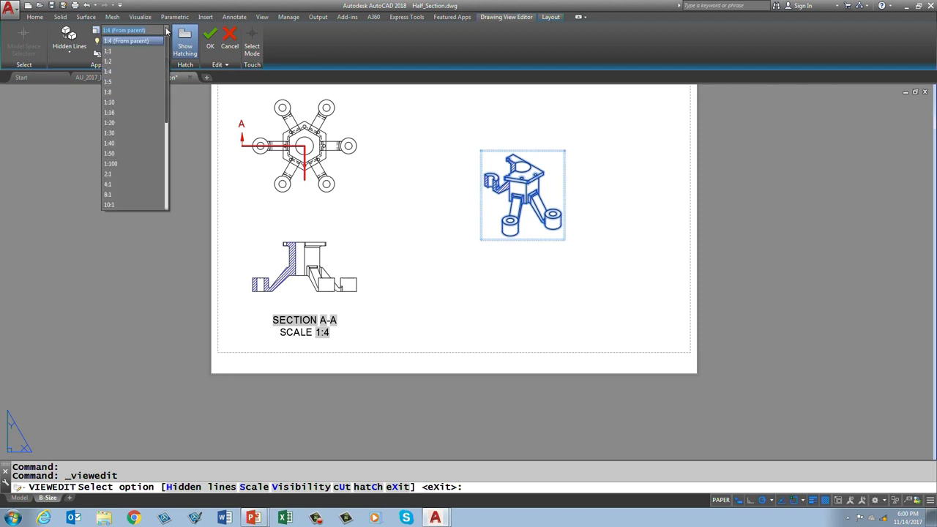
pyautogui.click(127, 61)
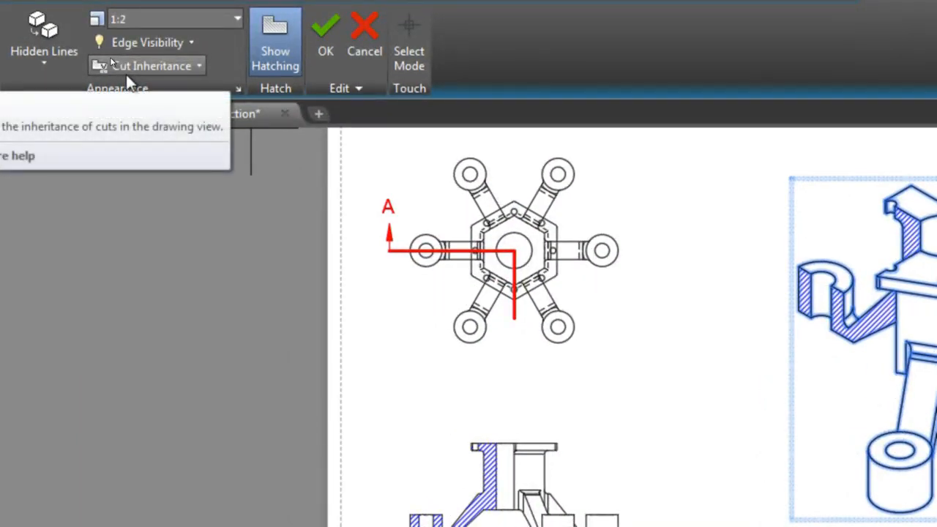
pyautogui.click(199, 69)
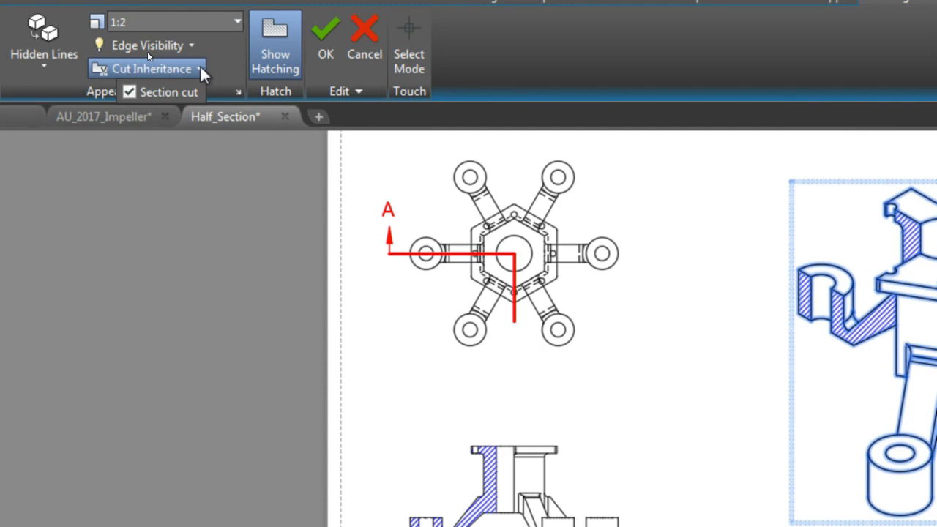
pyautogui.click(130, 92)
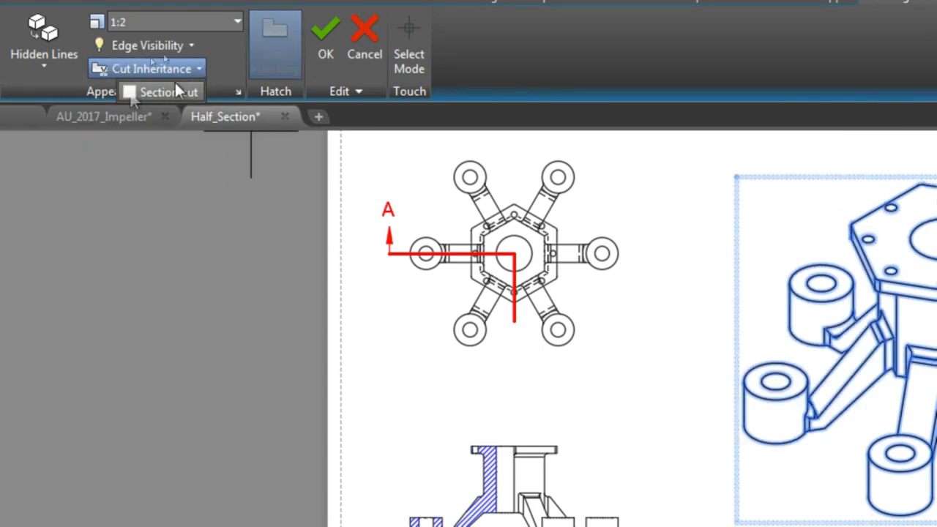
pyautogui.click(325, 57)
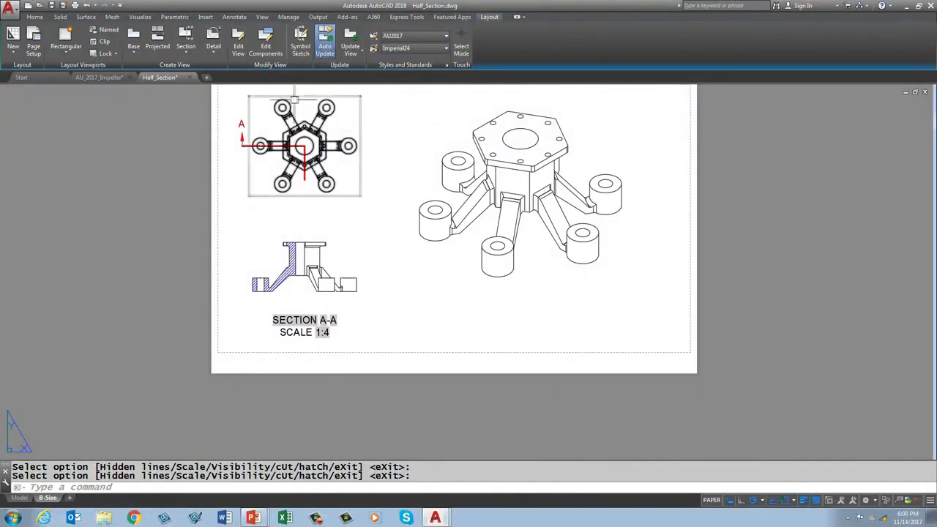
pyautogui.scroll(3, 553, 221)
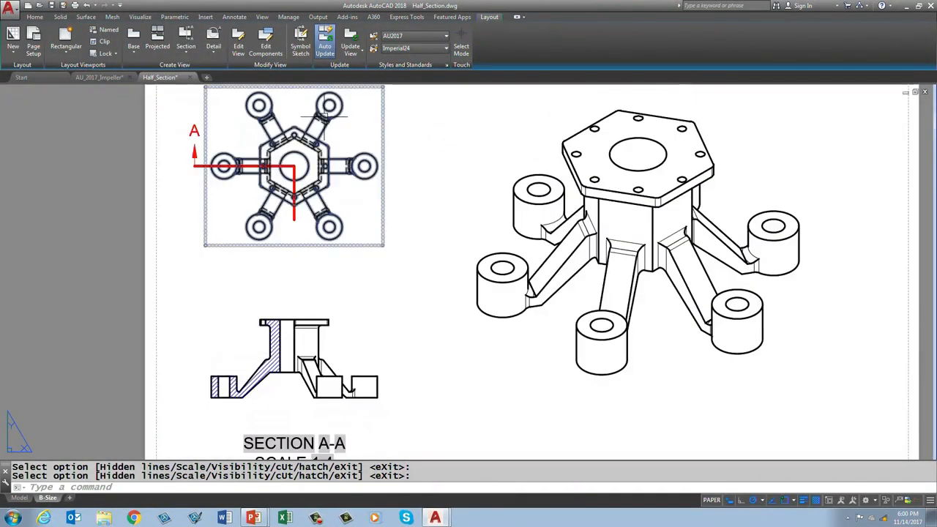
pyautogui.scroll(-3, 324, 116)
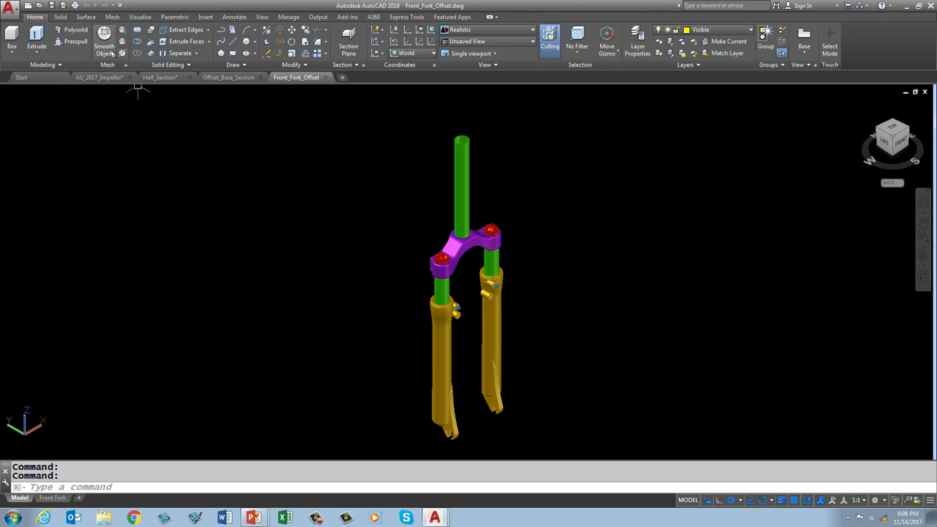
# - Switch the Front_Fork_Offset drawing from model space to the Front Fork layout
pyautogui.click(52, 498)
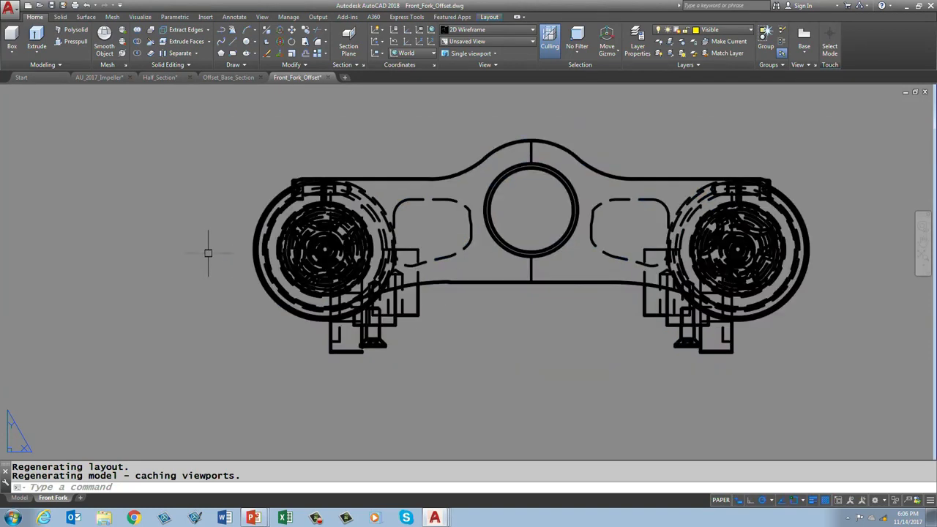
pyautogui.scroll(-10, 213, 221)
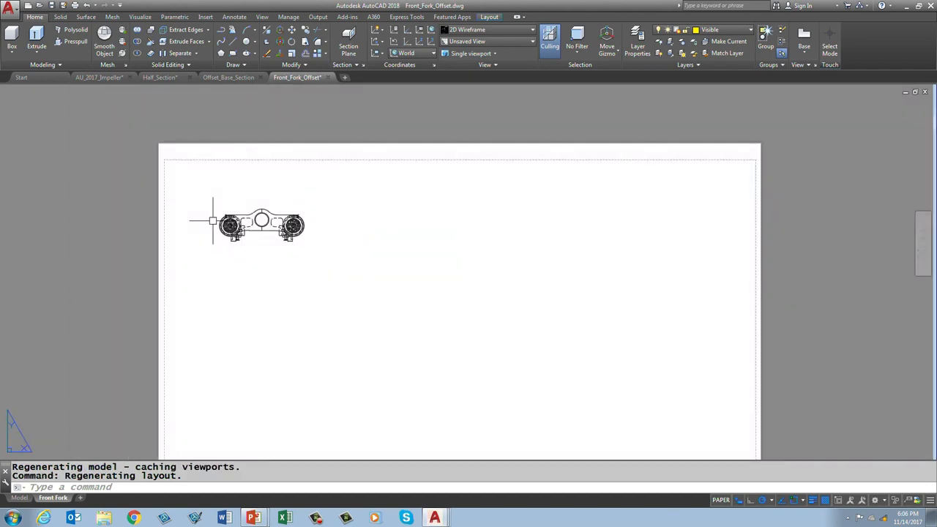
pyautogui.scroll(6, 213, 221)
pyautogui.scroll(2, 213, 220)
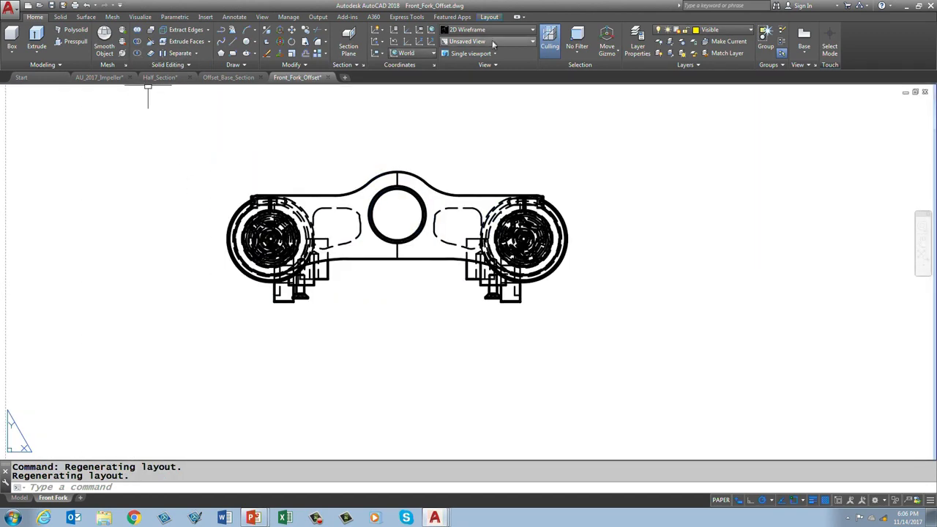
# - Start an offset section of the front fork's top view, its line beginning outside the left leg and level with that leg's centre
pyautogui.click(486, 16)
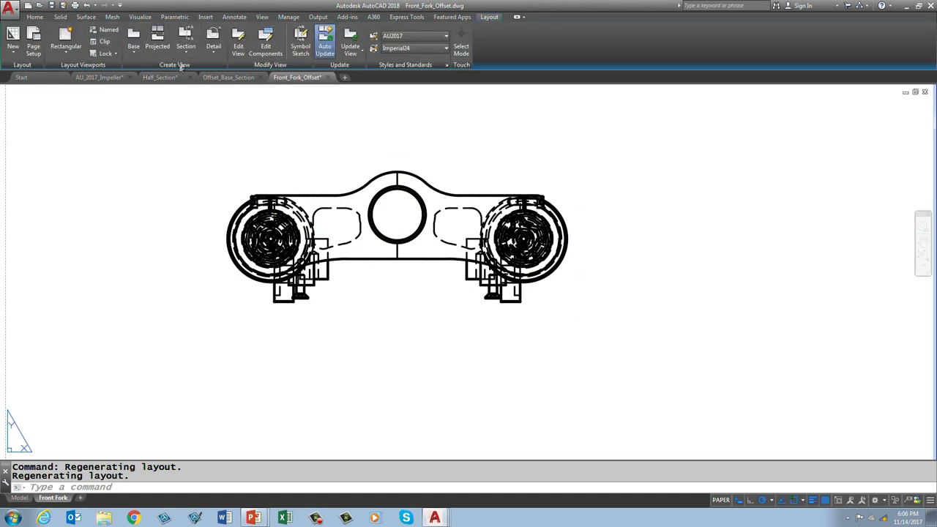
pyautogui.click(186, 51)
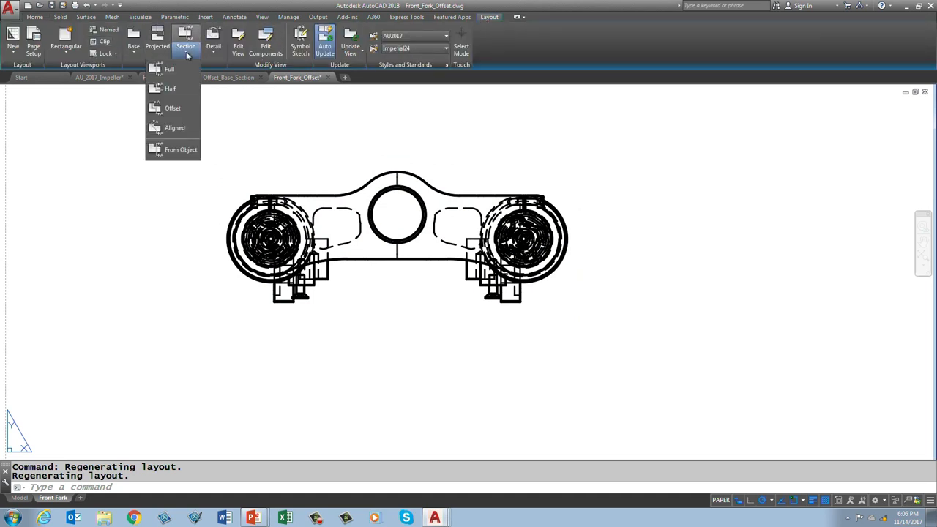
pyautogui.click(175, 110)
pyautogui.click(237, 159)
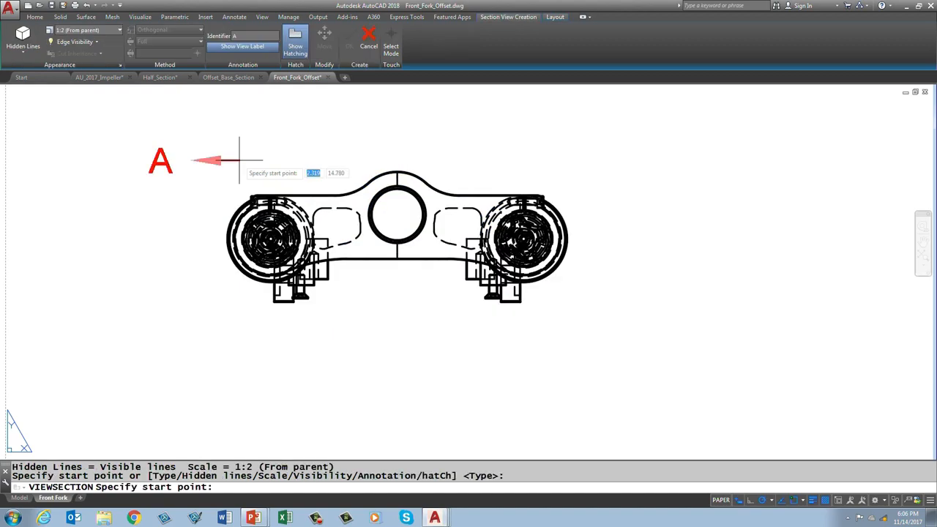
pyautogui.scroll(8, 322, 249)
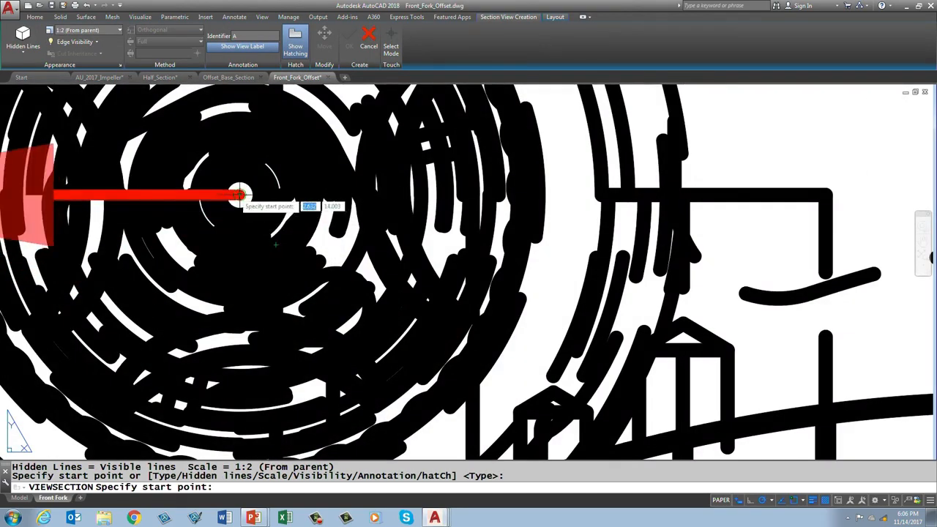
pyautogui.scroll(-7, 238, 194)
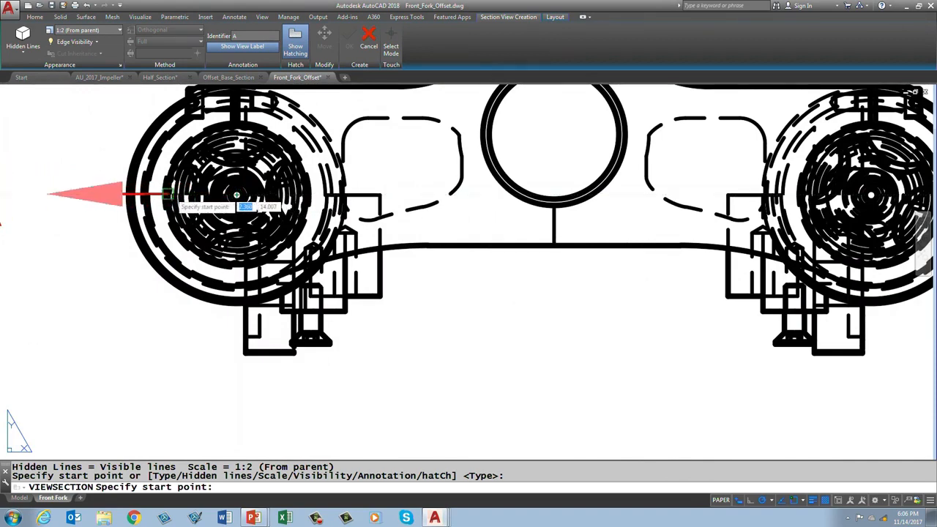
pyautogui.scroll(-5, 108, 198)
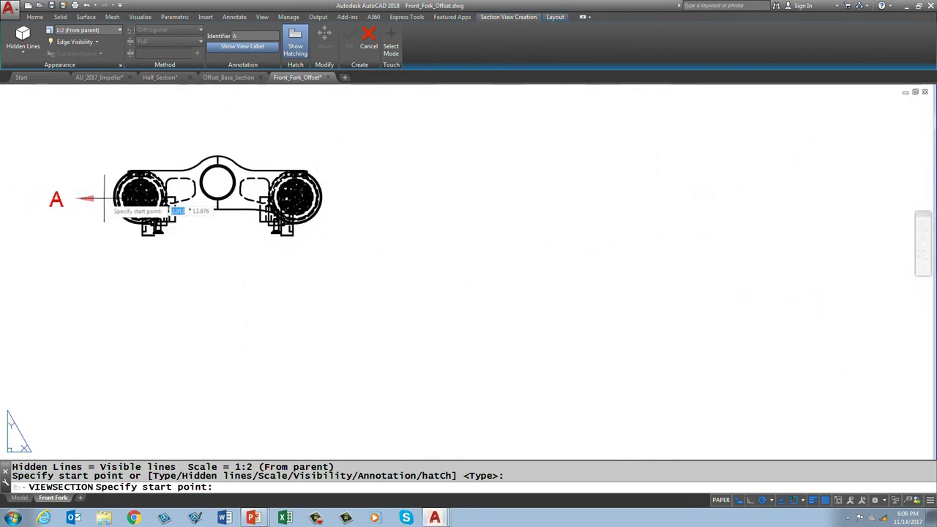
pyautogui.scroll(5, 150, 191)
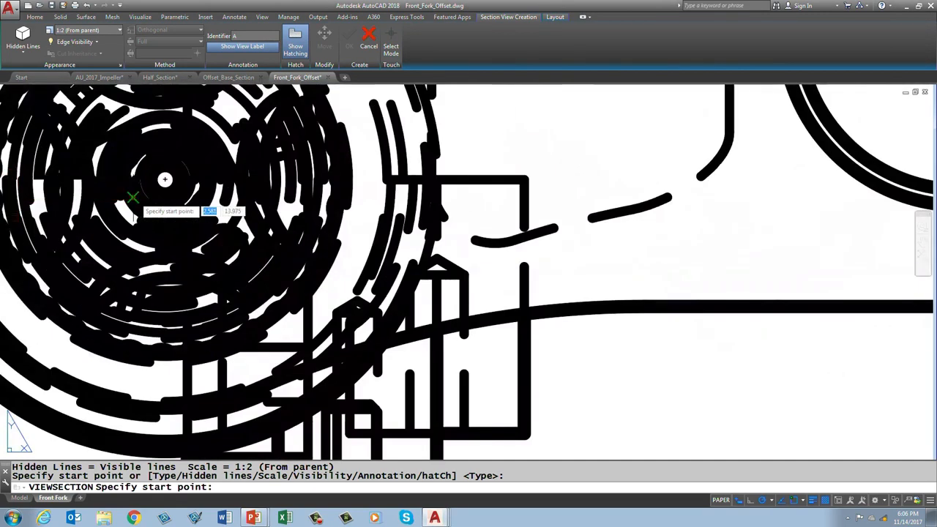
pyautogui.scroll(-2, 165, 179)
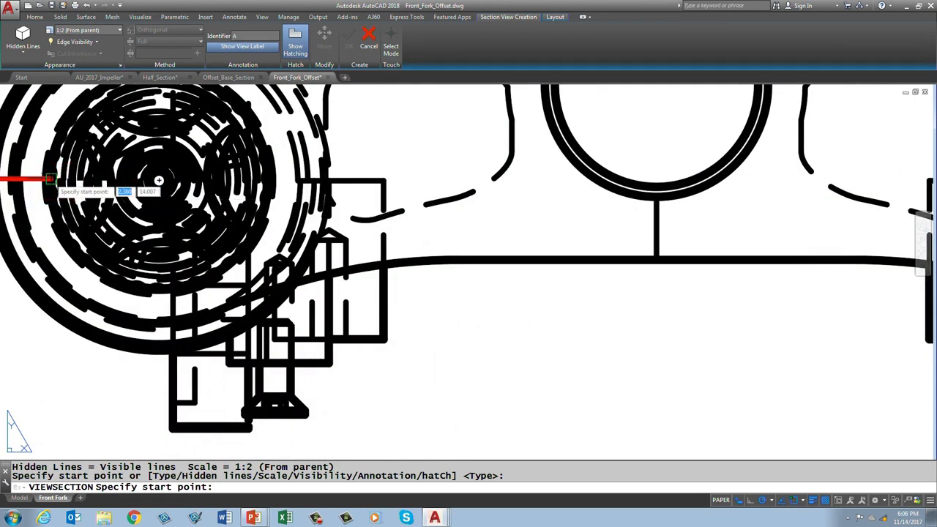
pyautogui.scroll(-2, 38, 179)
pyautogui.moveTo(30, 179); pyautogui.dragTo(248, 205, button='middle')
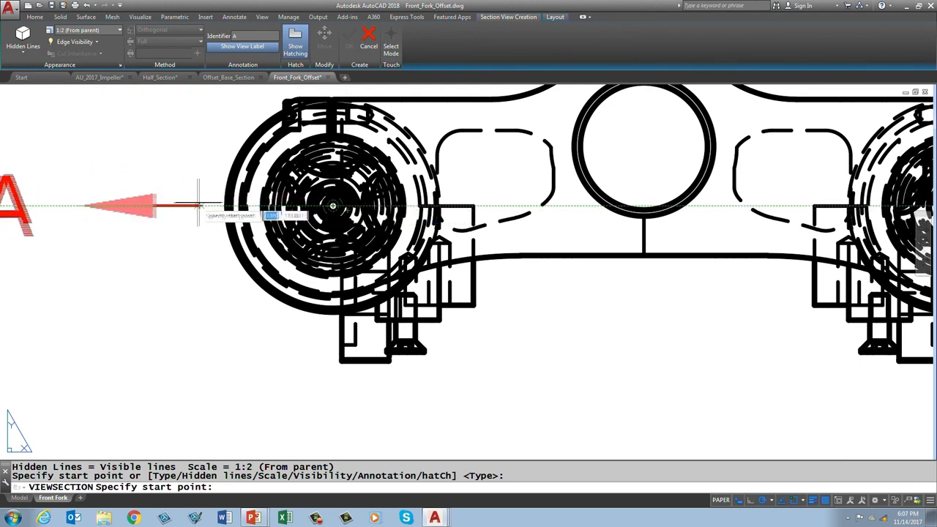
pyautogui.click(166, 206)
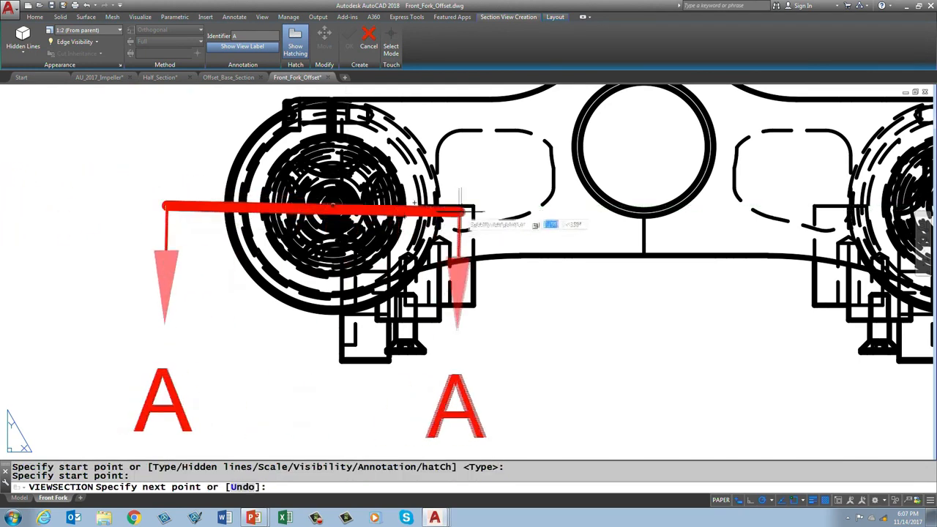
# - Route the section line through the left leg, step it up inside the left pocket to the central tube's centre, and end it below the crown
pyautogui.click(531, 206)
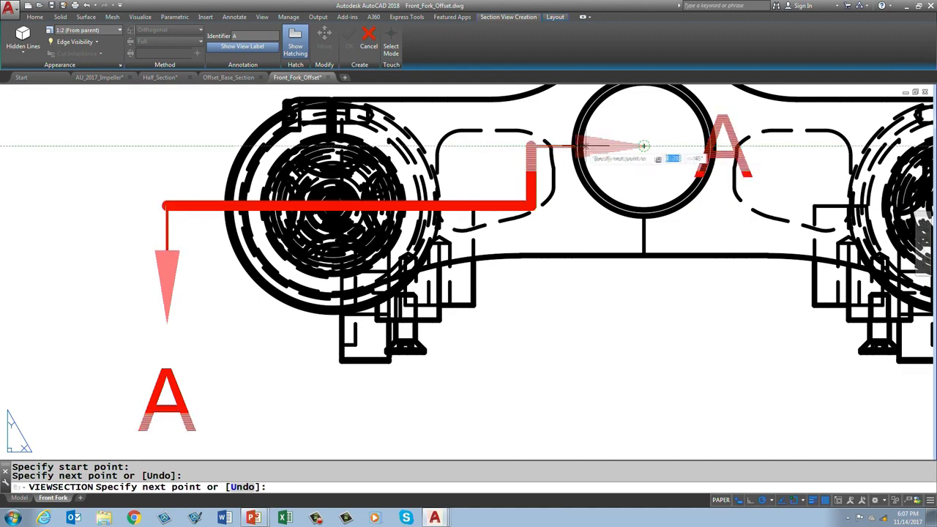
pyautogui.click(532, 146)
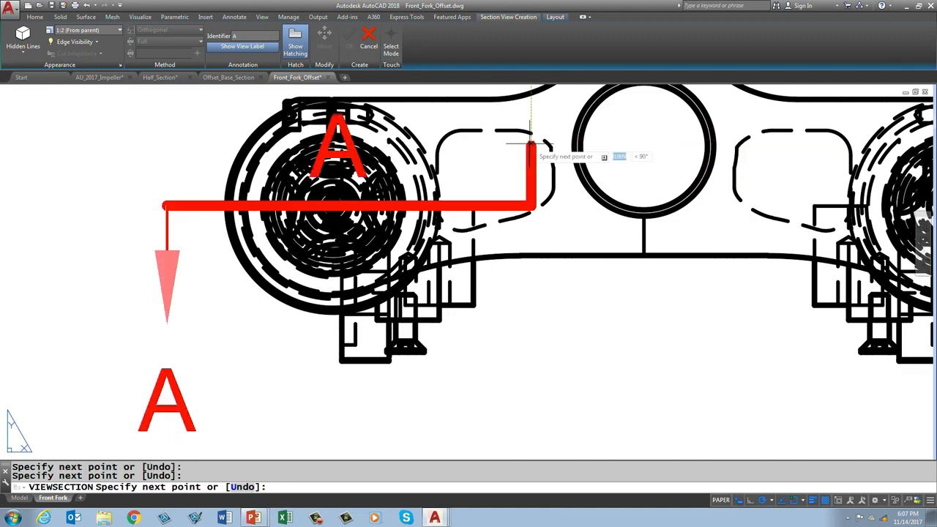
pyautogui.moveTo(703, 157); pyautogui.dragTo(454, 166, button='middle')
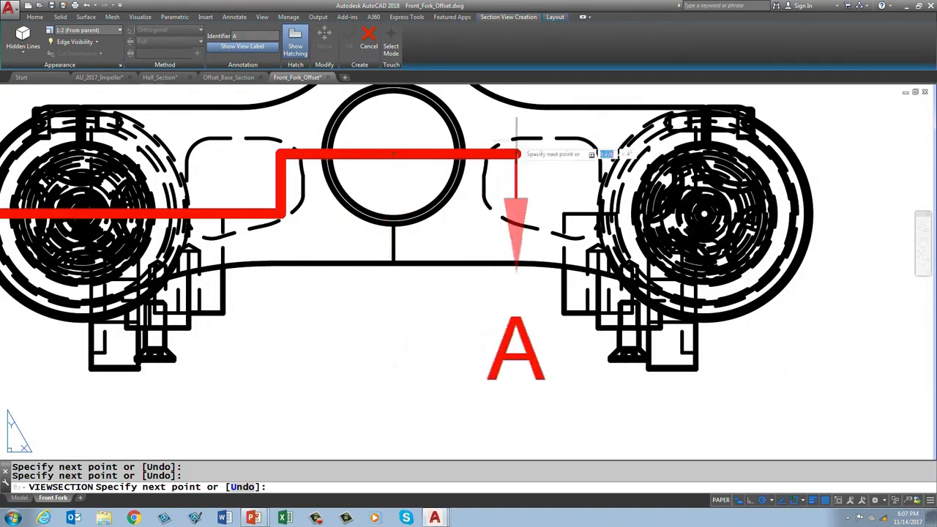
pyautogui.click(394, 154)
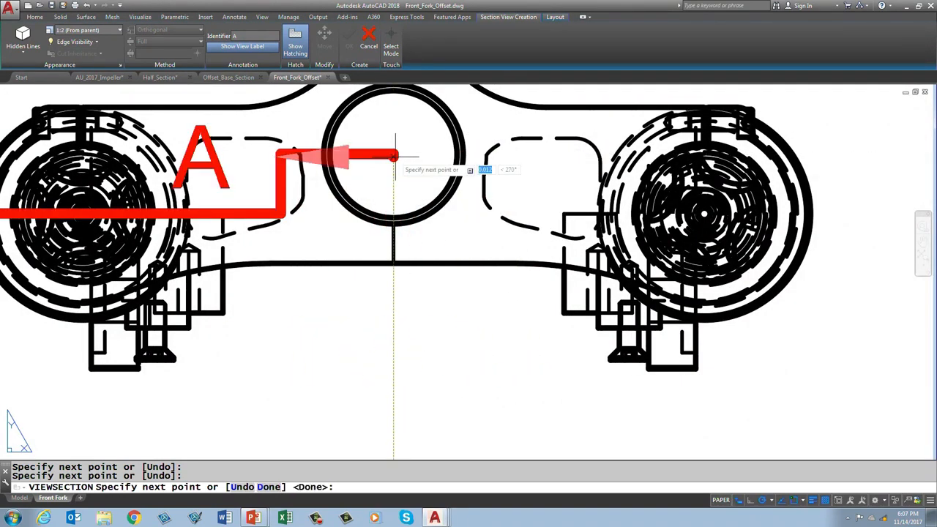
pyautogui.scroll(-4, 411, 304)
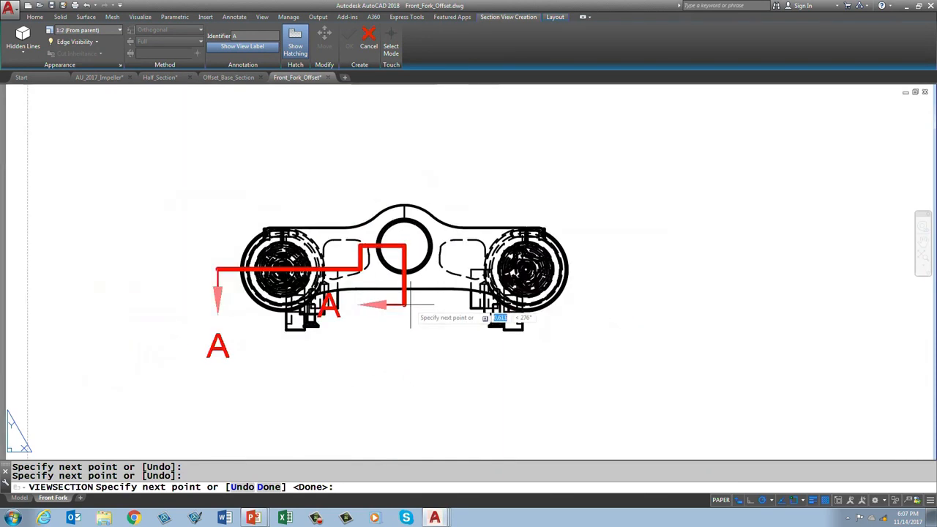
pyautogui.scroll(2, 412, 302)
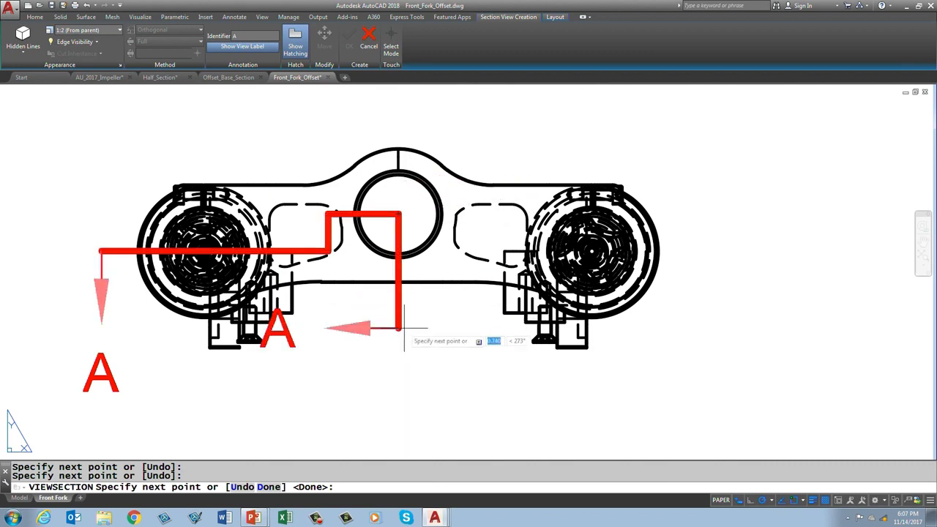
pyautogui.scroll(-5, 407, 322)
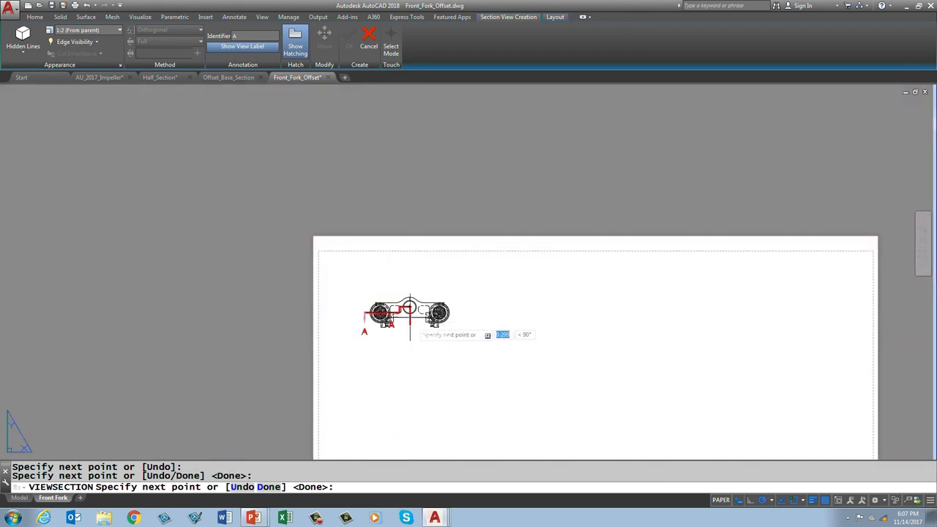
pyautogui.press('Down')
pyautogui.press('Return')
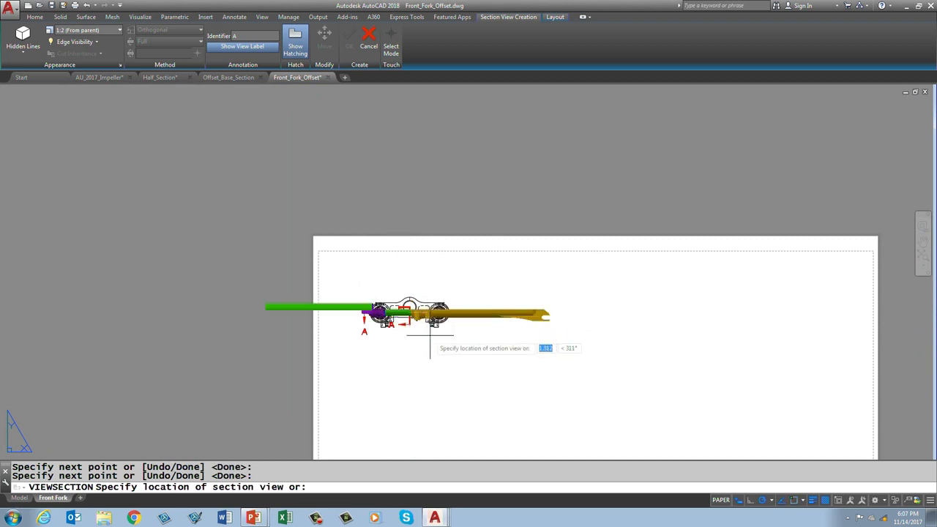
# - Place the offset section view directly below the top view, keeping it aligned, and finish the section view
pyautogui.scroll(-2, 429, 336)
pyautogui.moveTo(429, 335); pyautogui.dragTo(375, 114, button='middle')
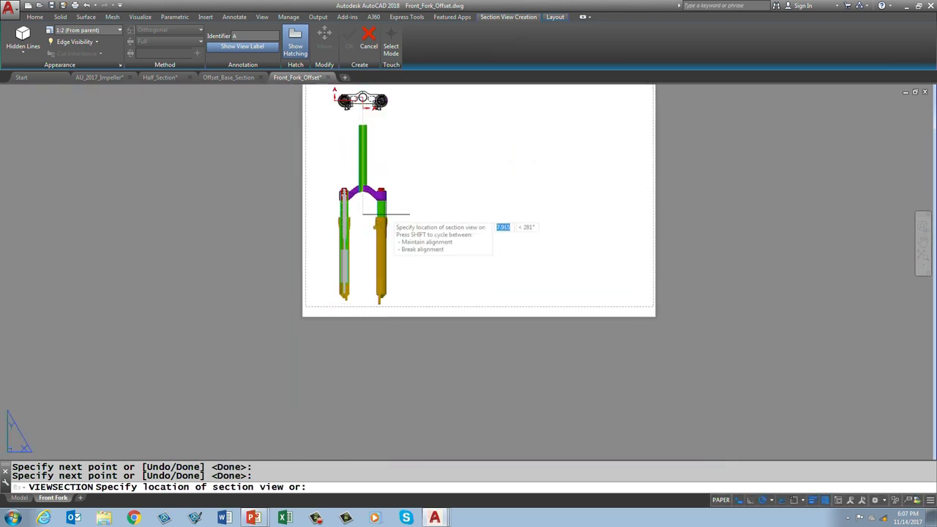
pyautogui.click(388, 216)
pyautogui.rightClick(390, 217)
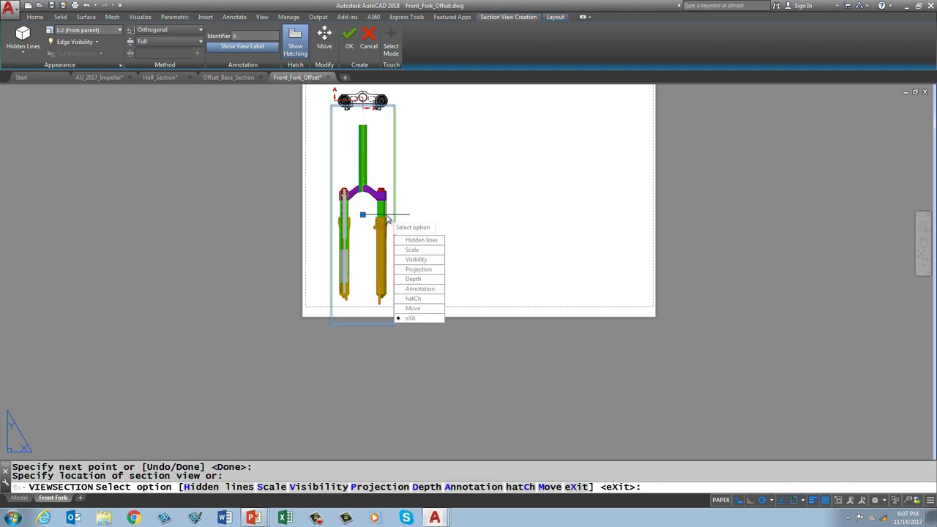
pyautogui.click(417, 319)
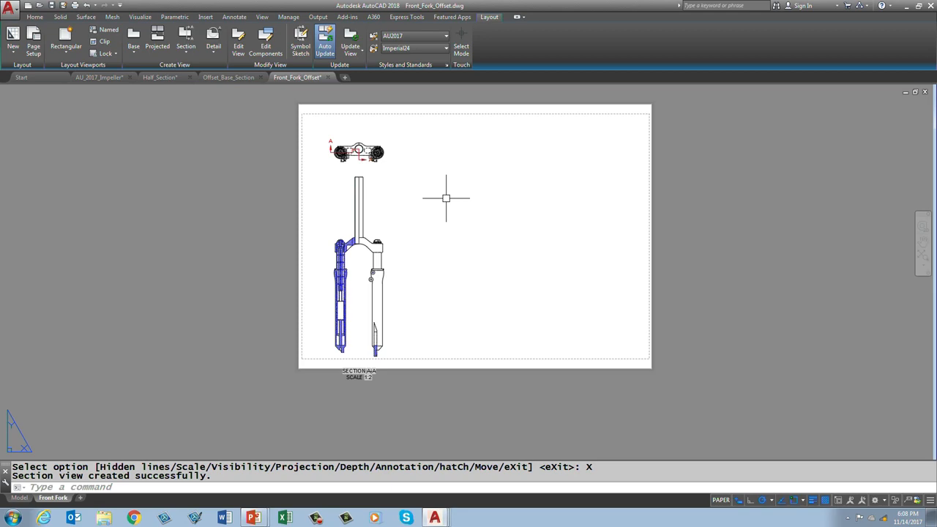
# - Stretch the section line's end vertex from below the crown up to the centre of the central tube
pyautogui.scroll(5, 341, 146)
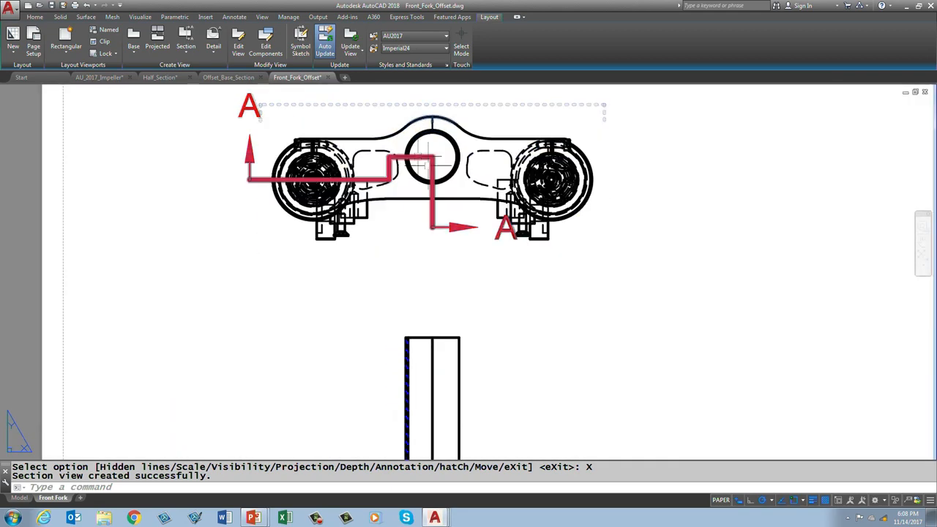
pyautogui.click(433, 220)
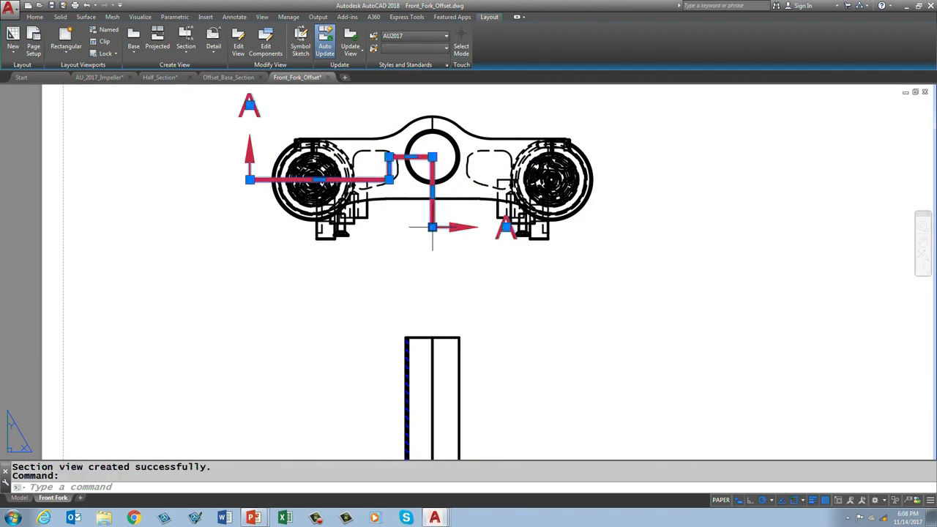
pyautogui.click(432, 228)
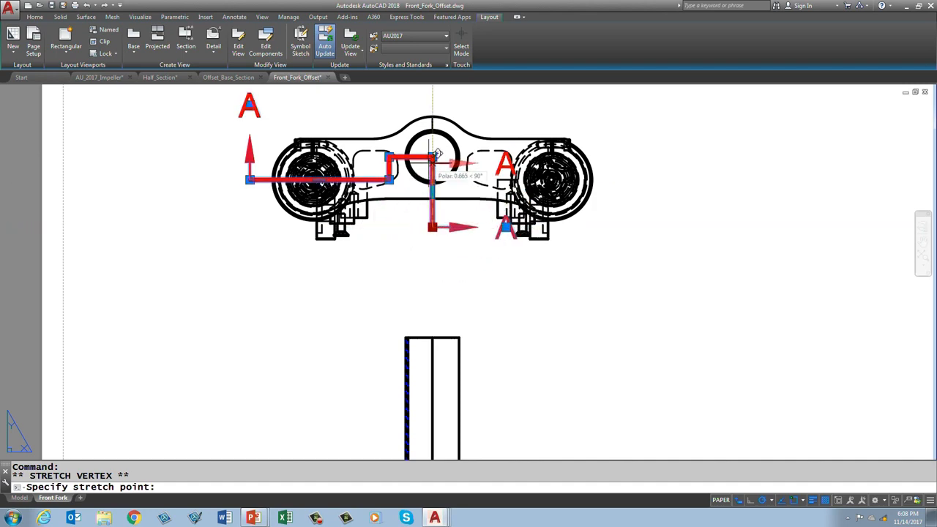
pyautogui.click(434, 154)
# - Move the Section A-A label from the sheet's lower edge to the open area just right of the sectioned fork leg
pyautogui.scroll(-5, 468, 252)
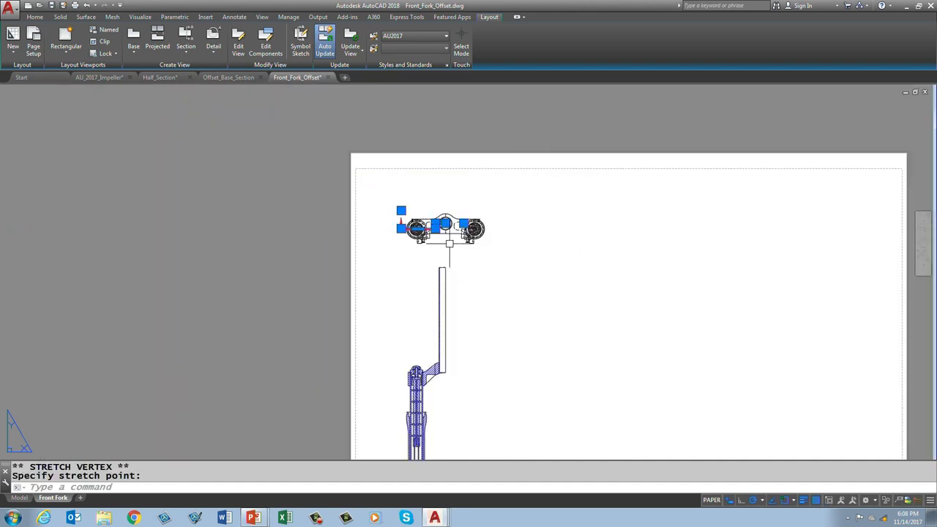
pyautogui.scroll(4, 452, 211)
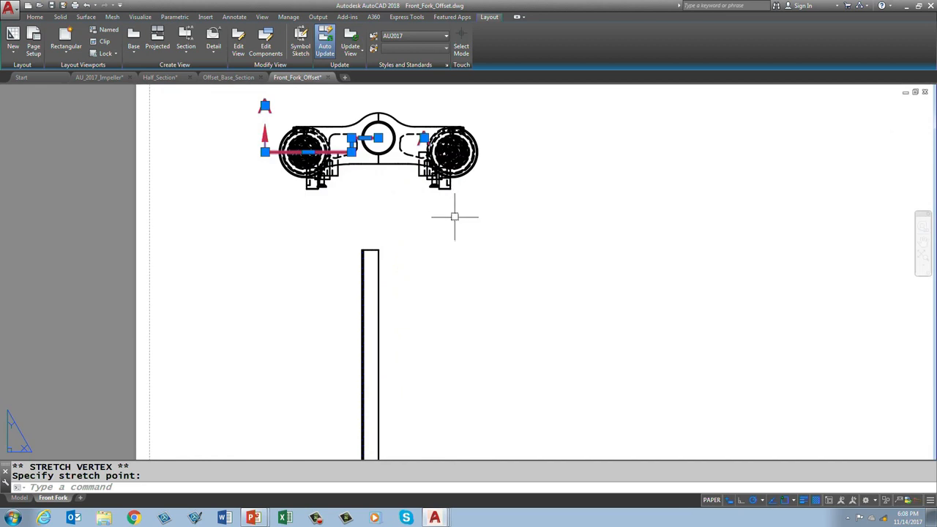
pyautogui.scroll(-4, 454, 220)
pyautogui.scroll(2, 447, 219)
pyautogui.scroll(-2, 454, 215)
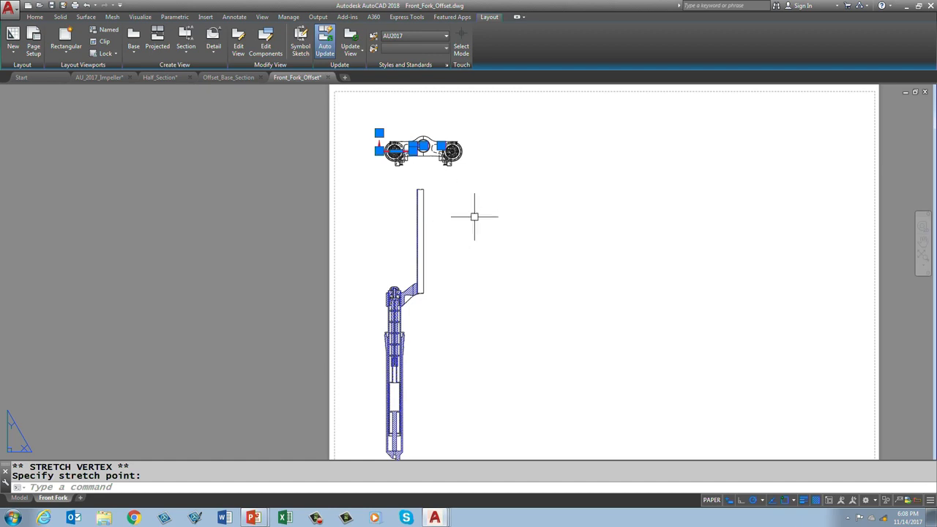
pyautogui.scroll(-2, 475, 215)
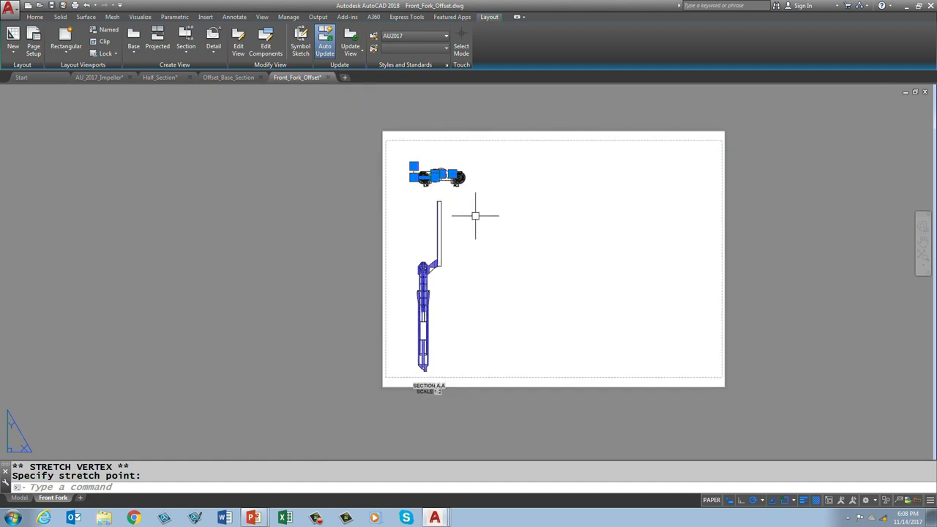
pyautogui.click(429, 395)
pyautogui.click(430, 383)
pyautogui.click(459, 320)
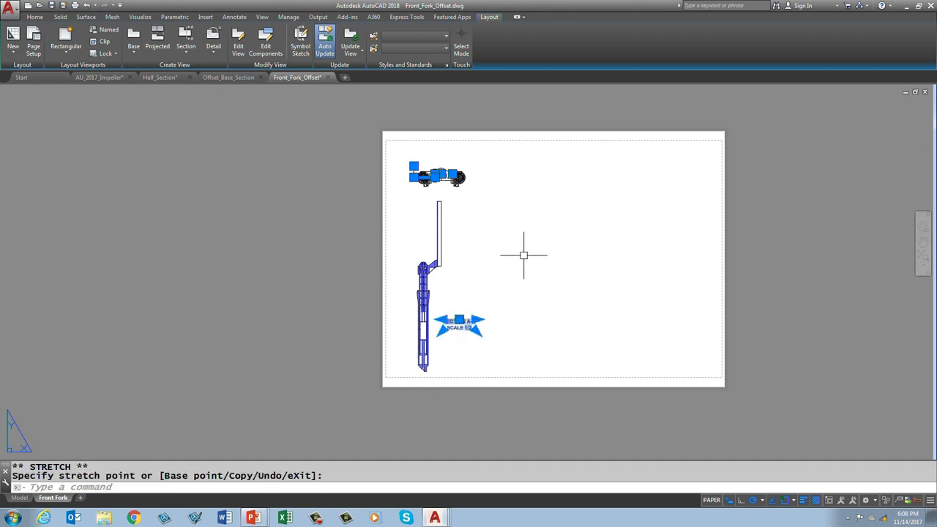
pyautogui.scroll(2, 473, 244)
pyautogui.scroll(-2, 471, 245)
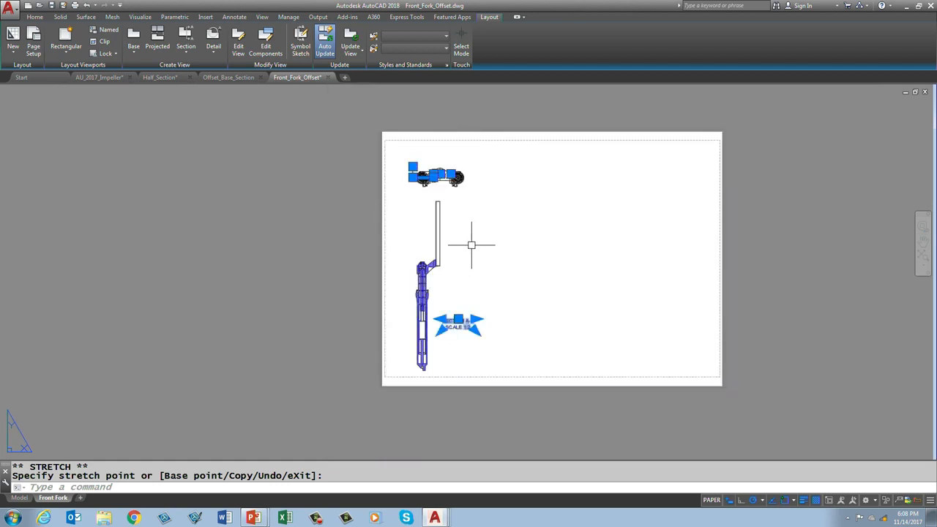
pyautogui.moveTo(472, 245); pyautogui.dragTo(377, 284, button='middle')
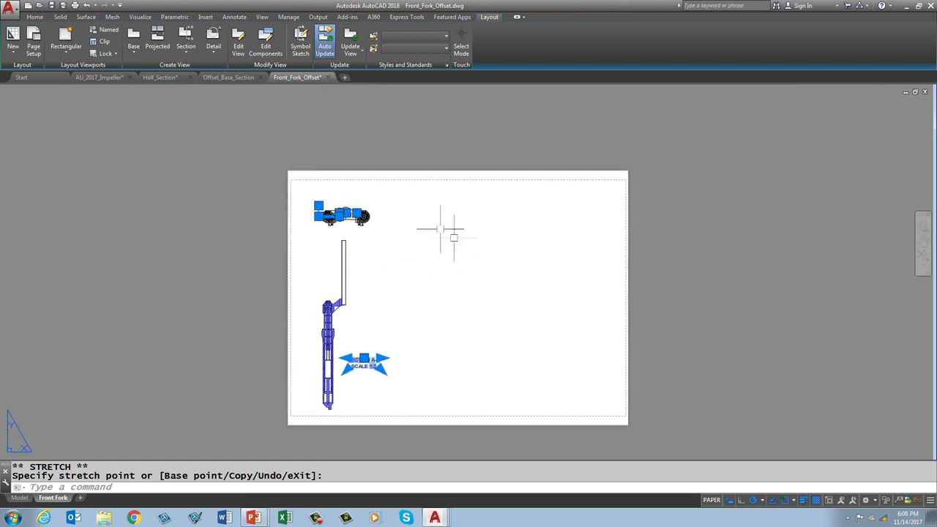
pyautogui.click(157, 41)
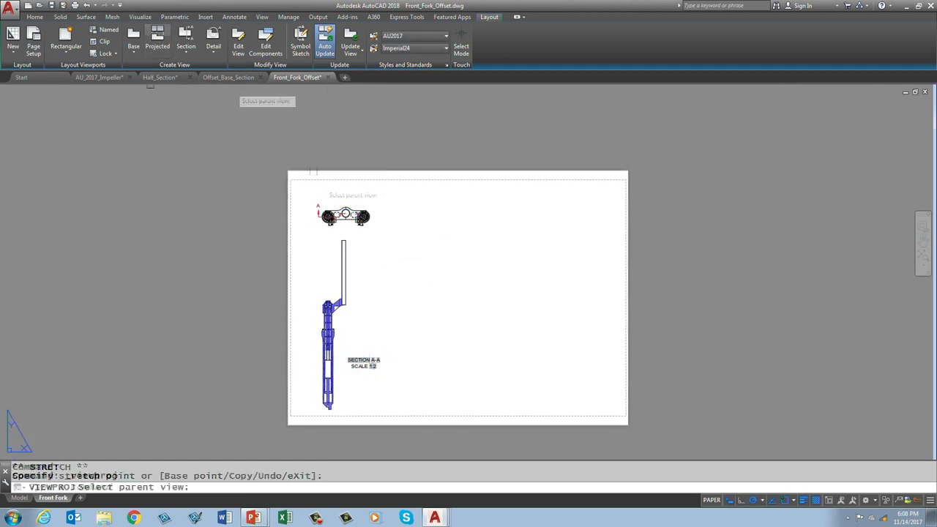
pyautogui.click(345, 300)
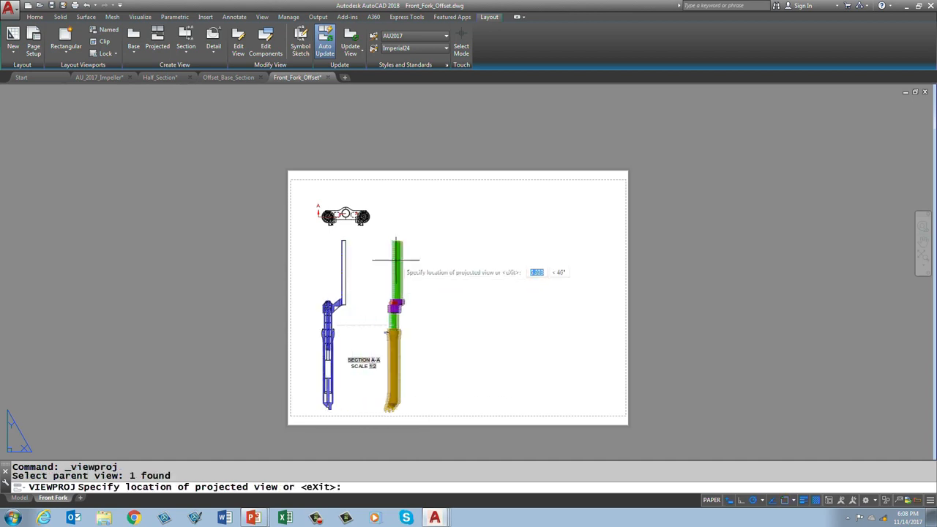
pyautogui.click(437, 217)
pyautogui.press('Escape')
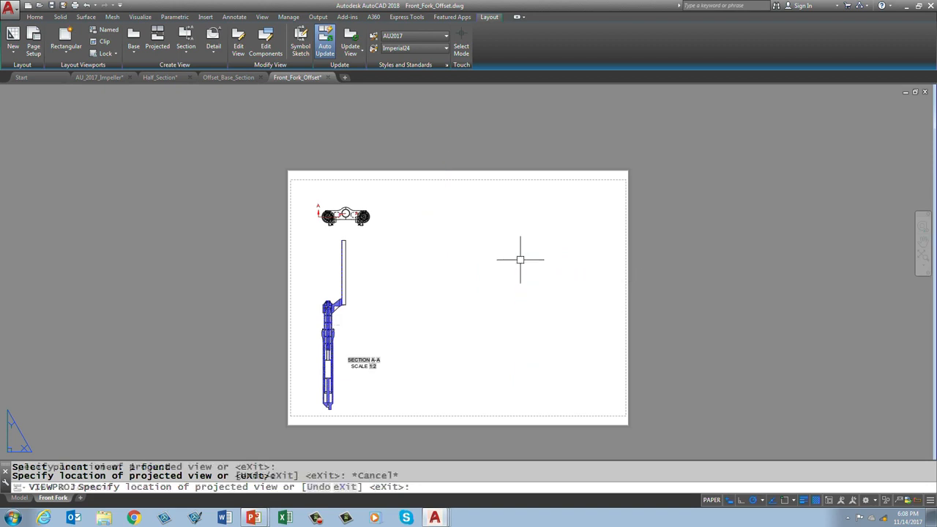
# - Project an isometric view from Section A-A and place it up and to the right, beside the top view
pyautogui.click(182, 50)
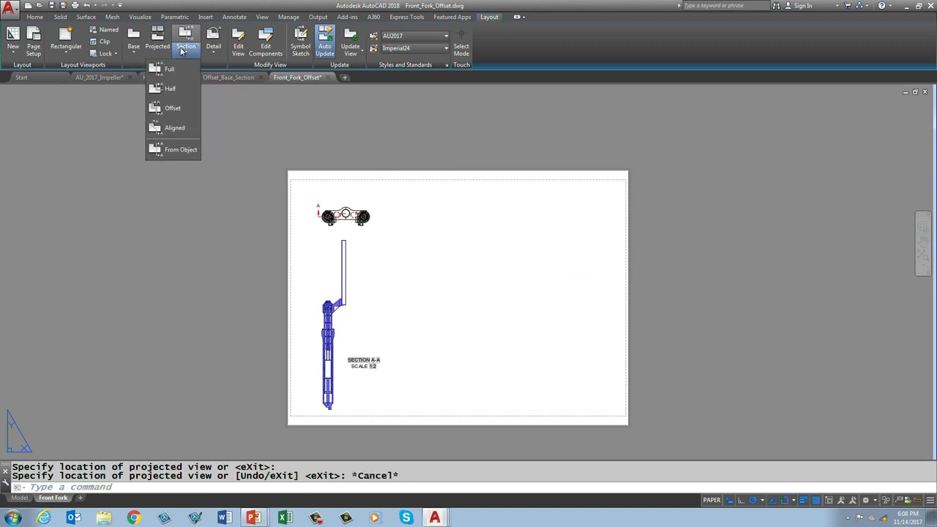
pyautogui.click(158, 45)
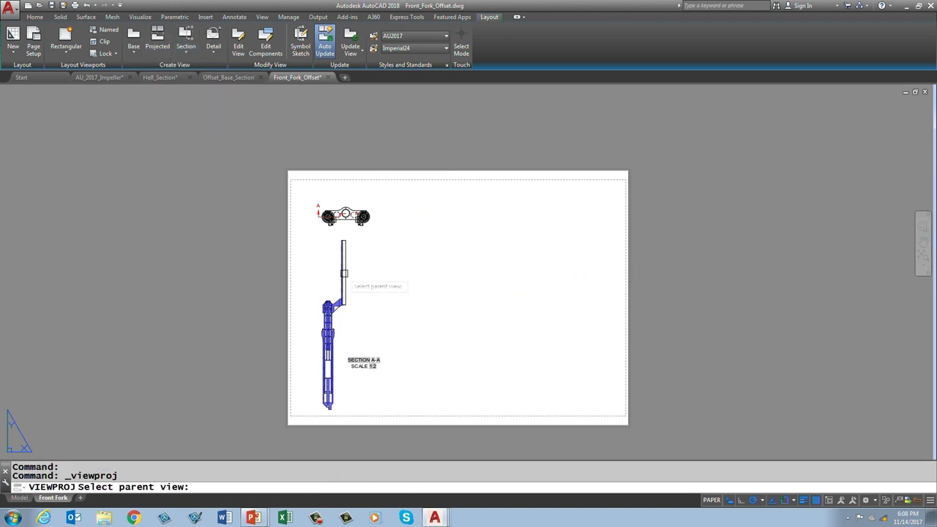
pyautogui.click(344, 273)
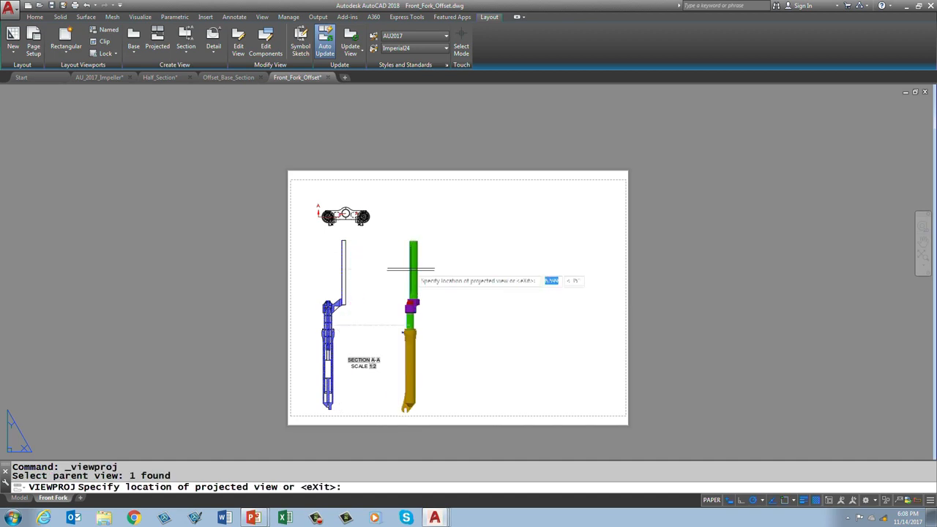
pyautogui.click(436, 229)
pyautogui.press('Return')
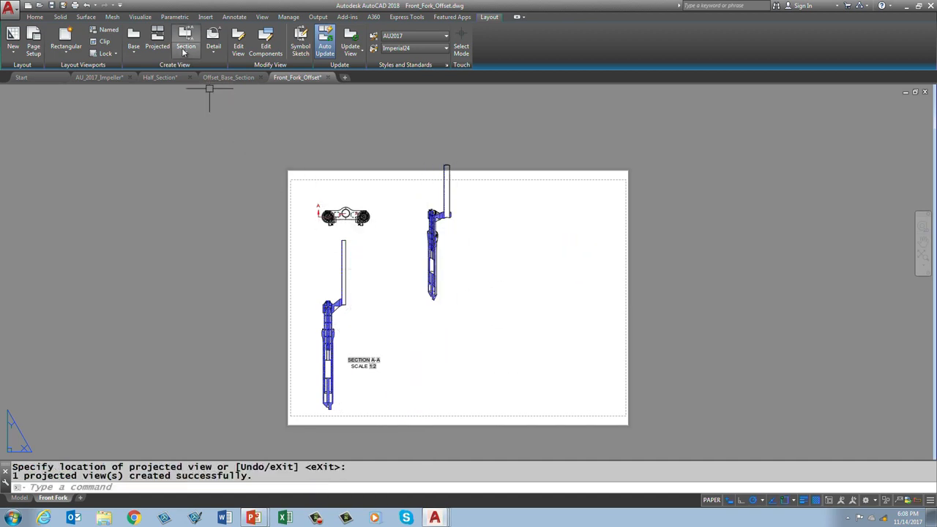
# - Project a second isometric view from Section A-A and place it to the right of the first isometric view
pyautogui.click(157, 45)
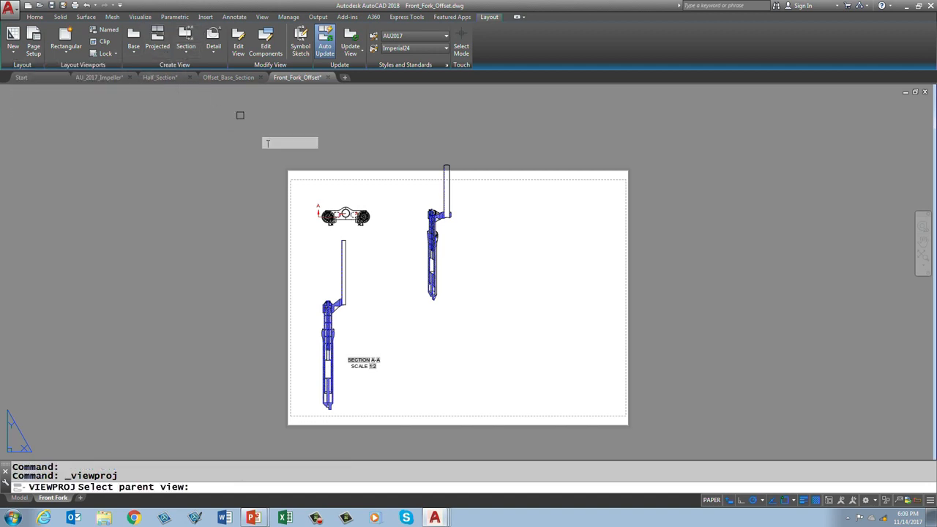
pyautogui.click(344, 301)
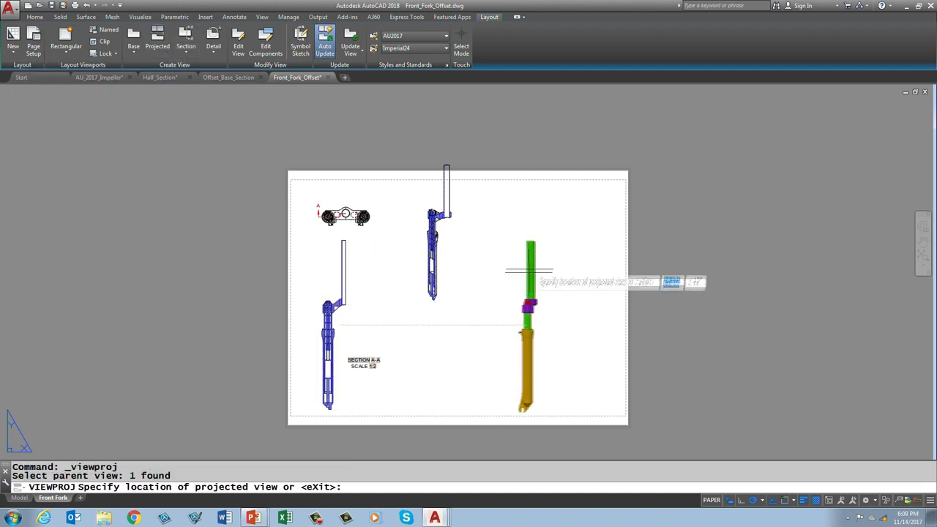
pyautogui.click(517, 230)
pyautogui.rightClick(518, 229)
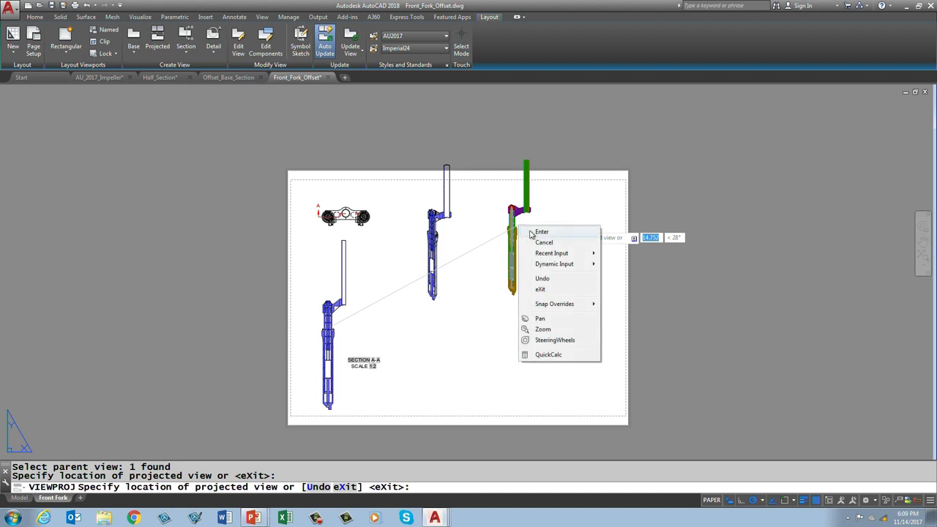
pyautogui.click(541, 232)
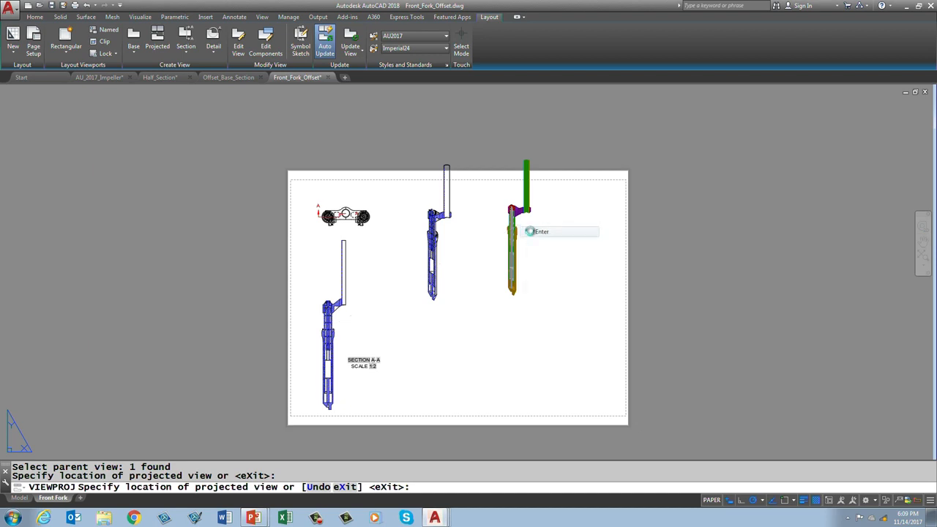
# - Edit the rightmost isometric view and turn off its section cut inheritance
pyautogui.click(532, 244)
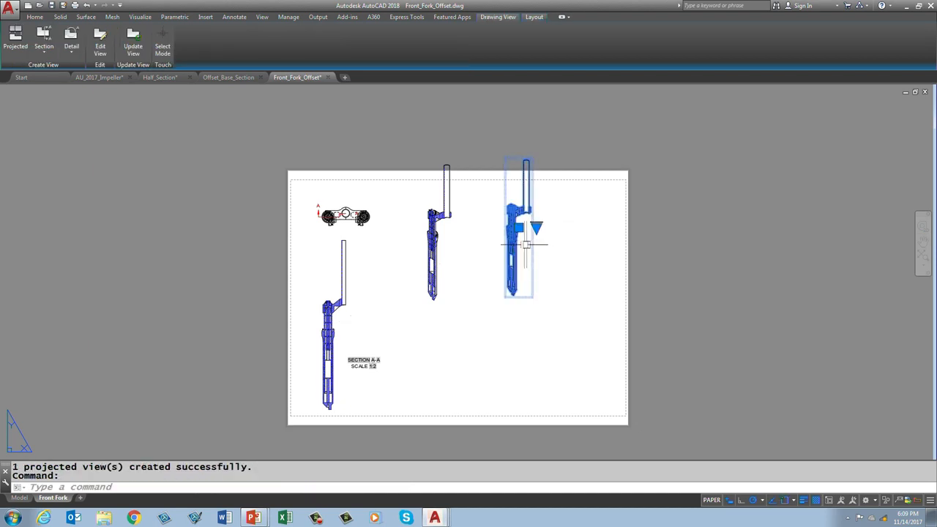
pyautogui.click(100, 49)
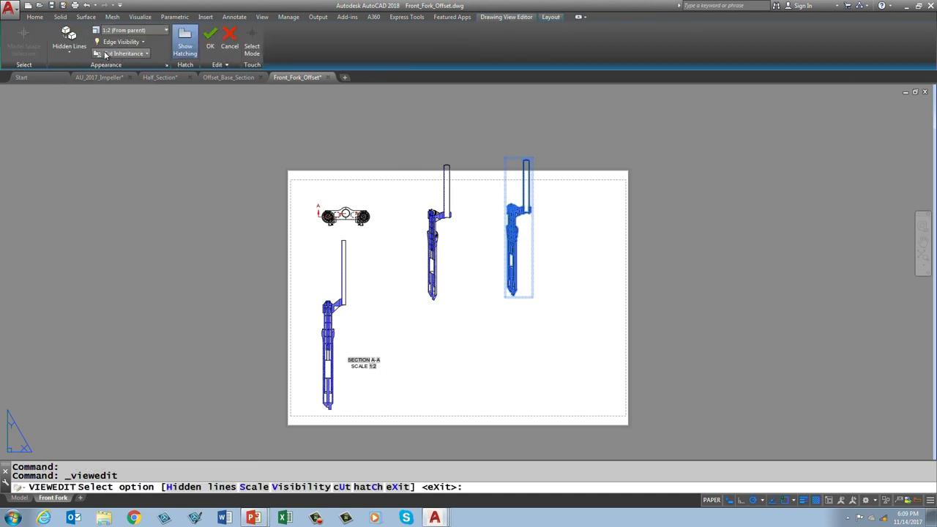
pyautogui.click(150, 56)
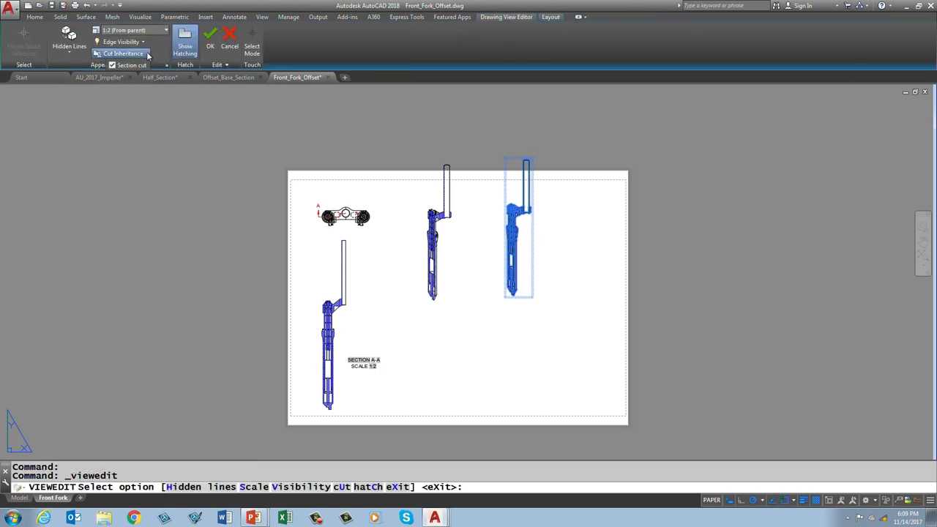
pyautogui.click(121, 64)
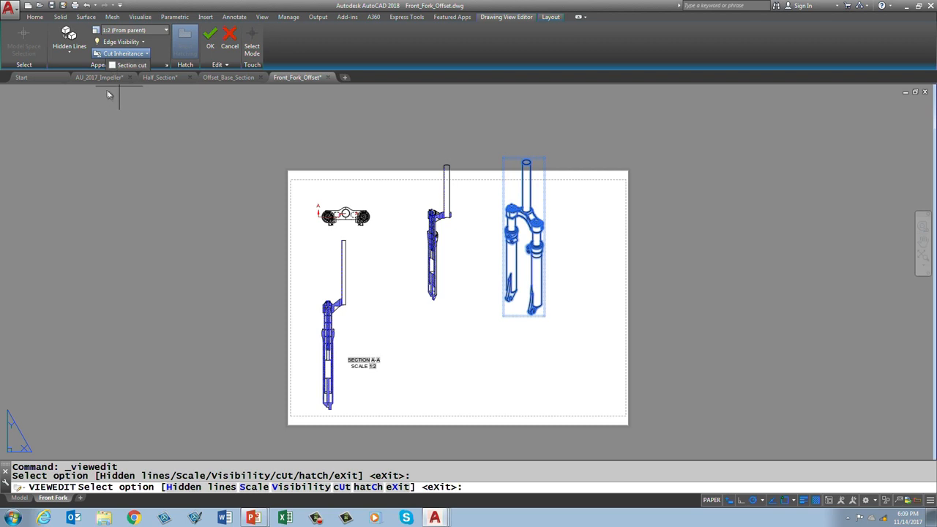
# - Display the rightmost isometric view as shaded with visible lines and accept the view edits
pyautogui.click(67, 49)
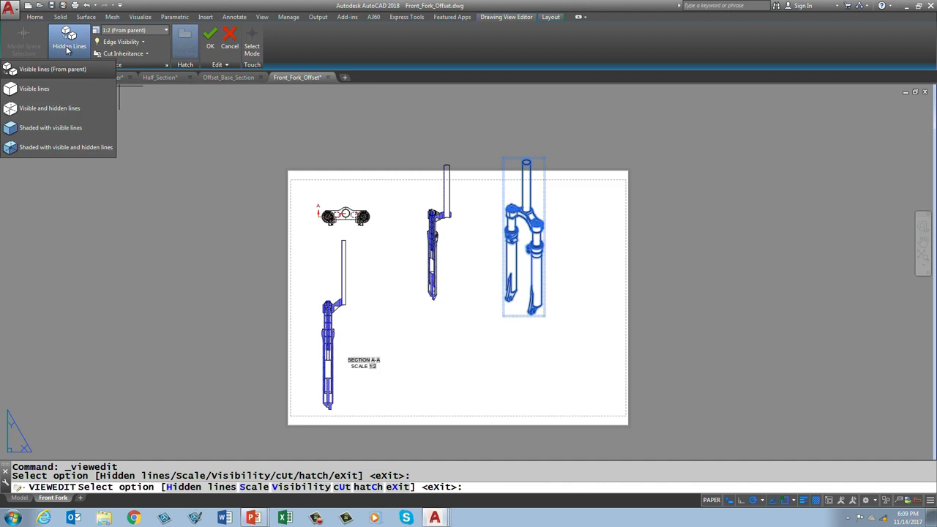
pyautogui.click(59, 126)
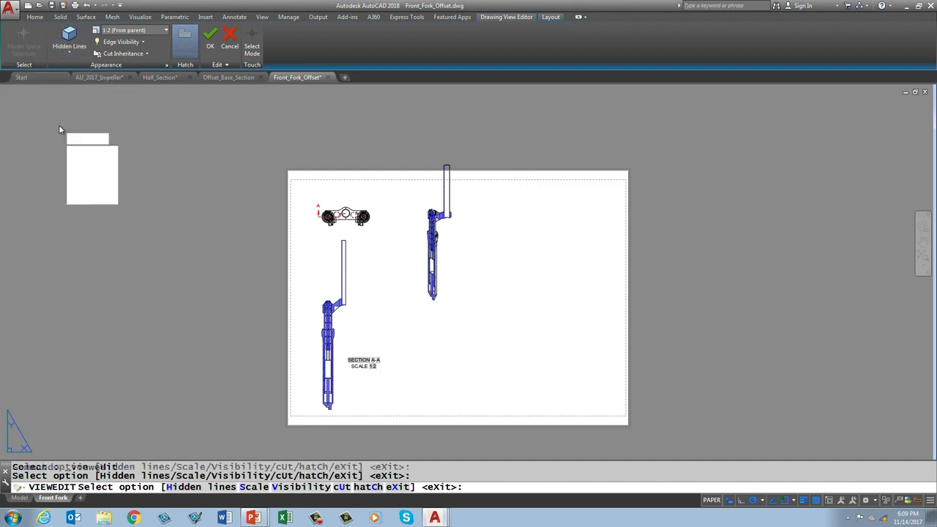
pyautogui.click(211, 37)
pyautogui.scroll(2, 453, 275)
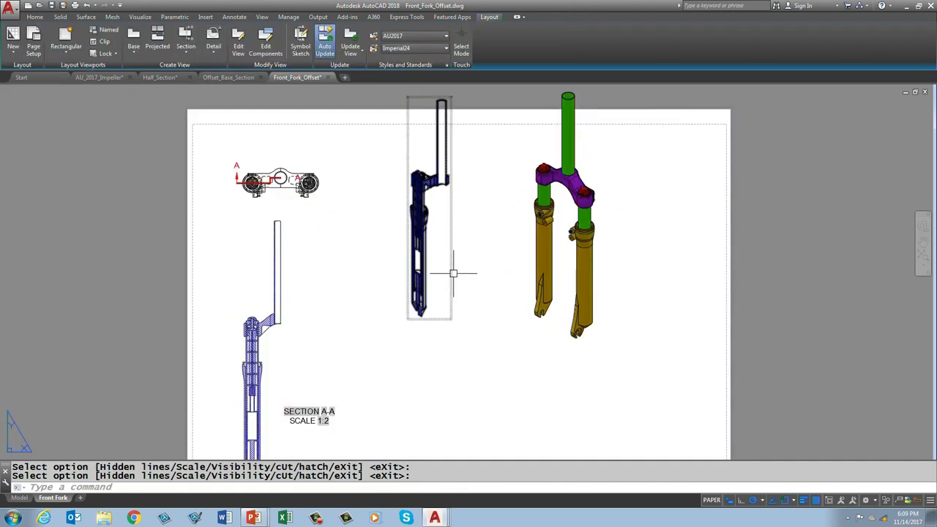
pyautogui.scroll(-2, 454, 273)
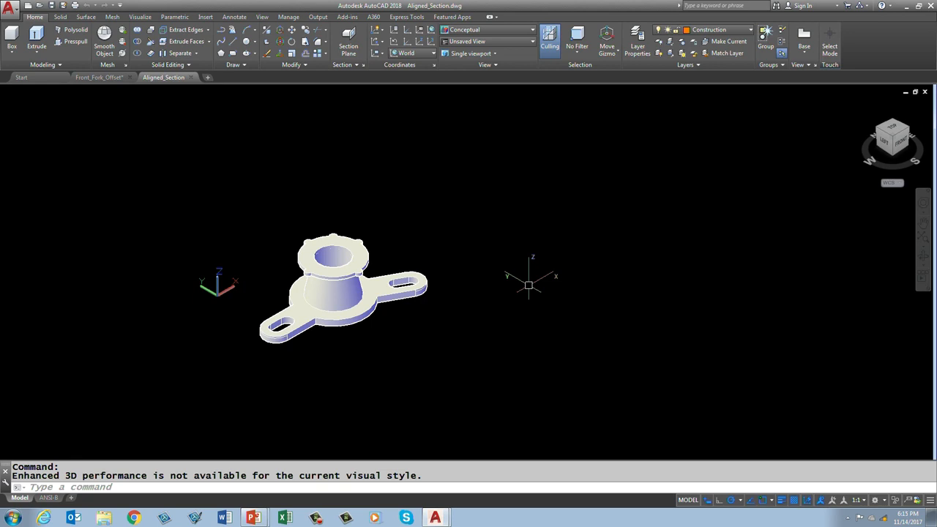
# - On the ANSI-B layout of Aligned_Section, define a section view from object using the part view and its bent orange construction line
pyautogui.click(48, 497)
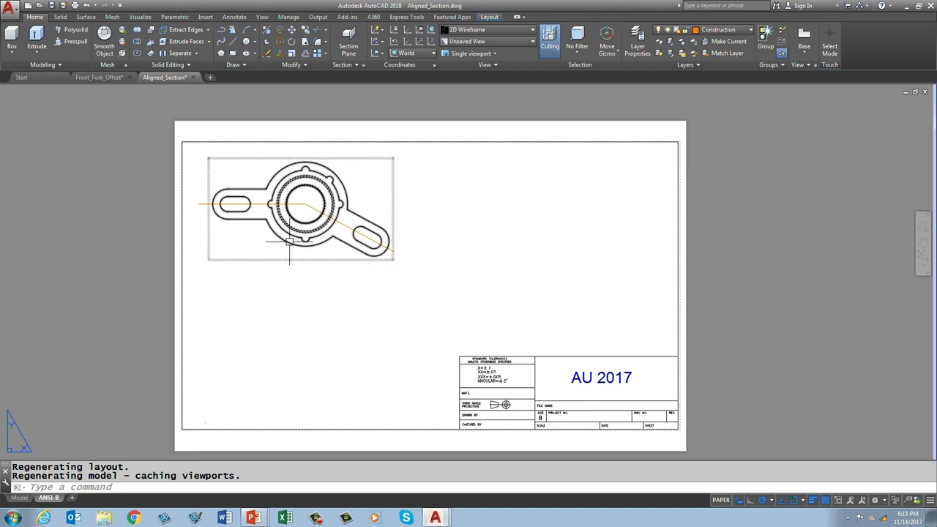
pyautogui.scroll(2, 347, 294)
pyautogui.scroll(-2, 347, 291)
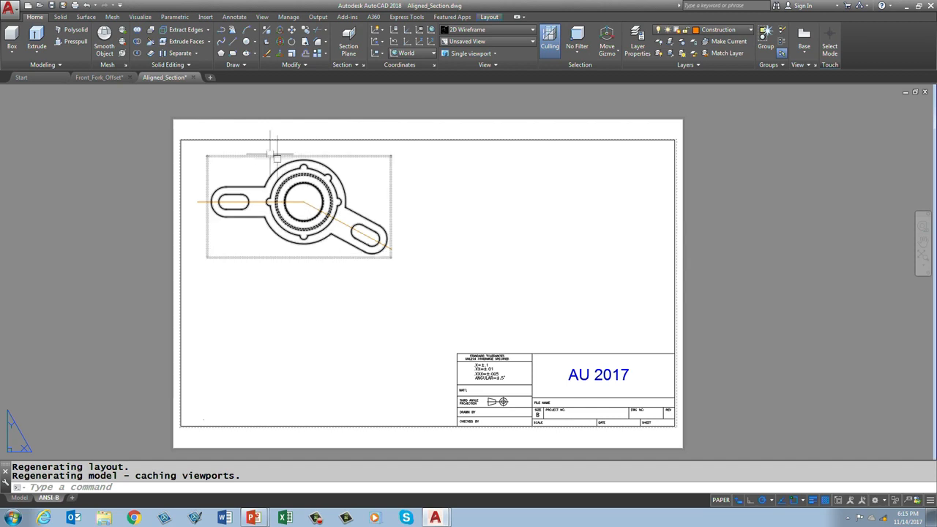
pyautogui.click(488, 17)
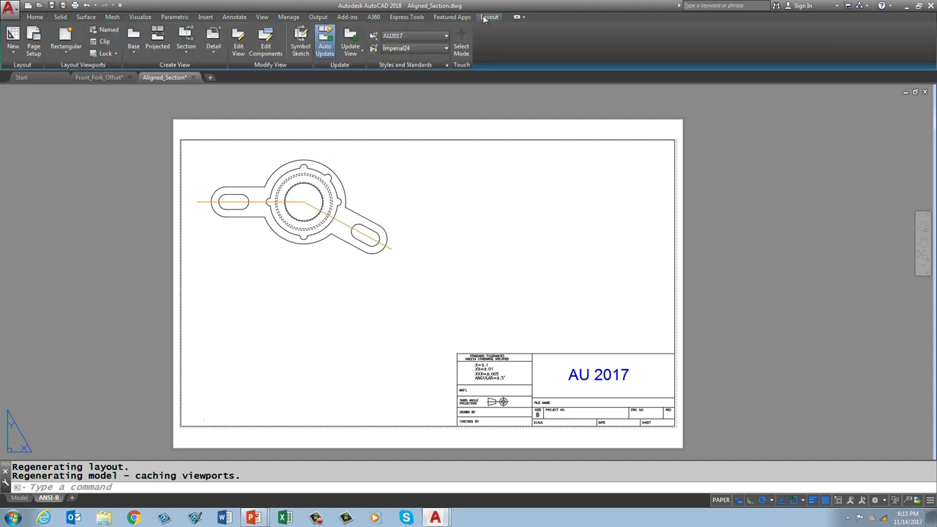
pyautogui.click(191, 53)
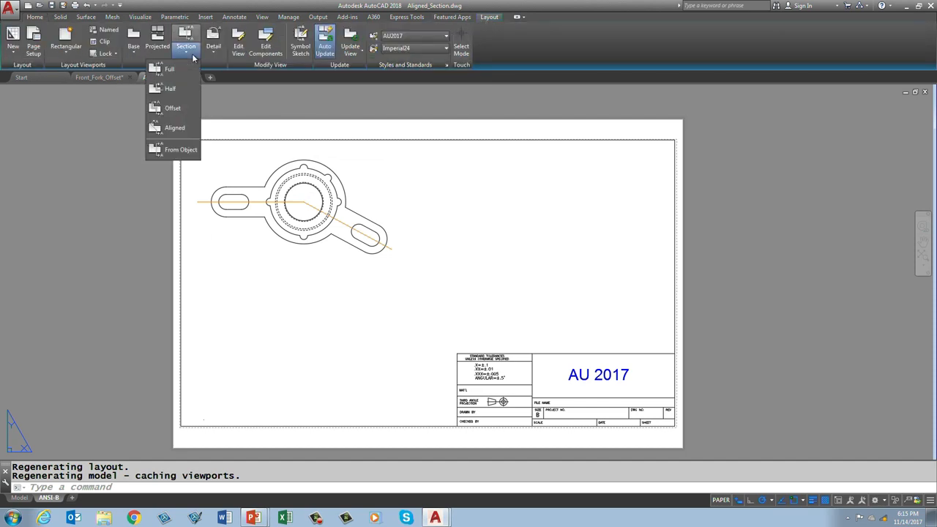
pyautogui.click(186, 150)
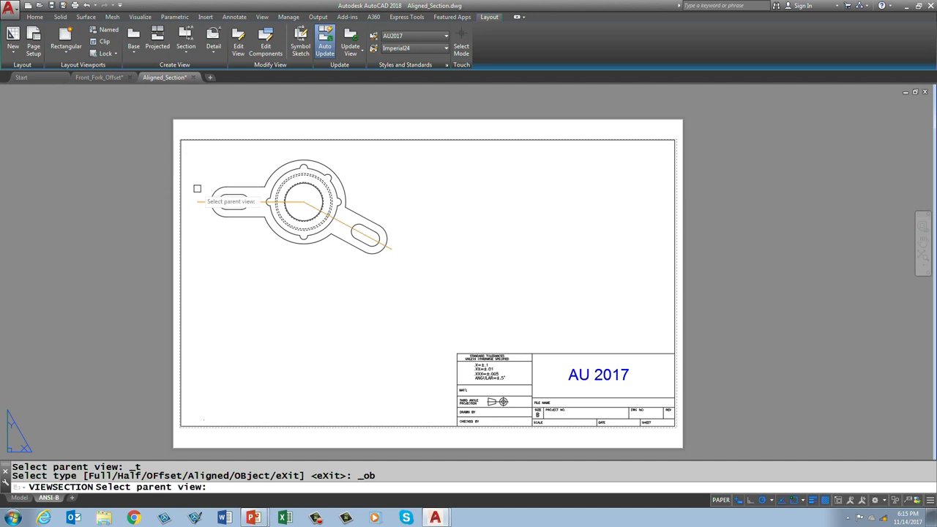
pyautogui.click(257, 158)
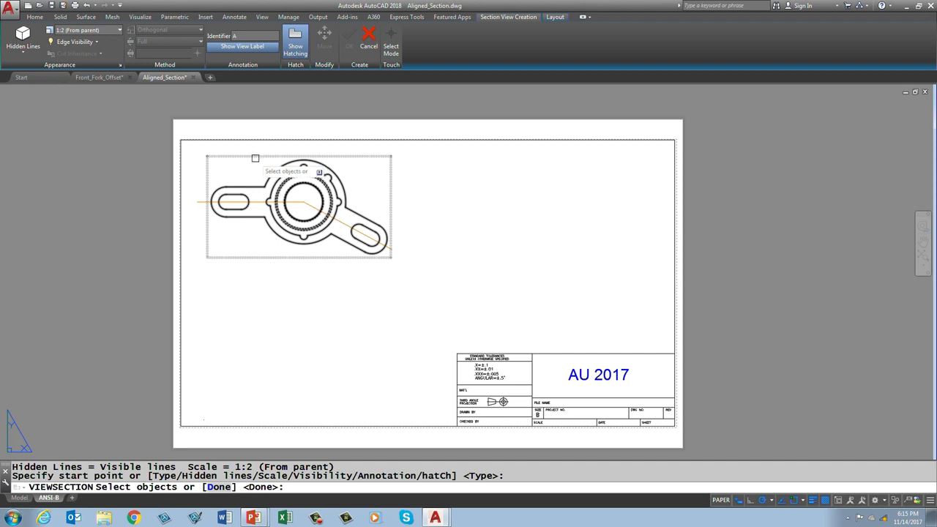
pyautogui.click(200, 202)
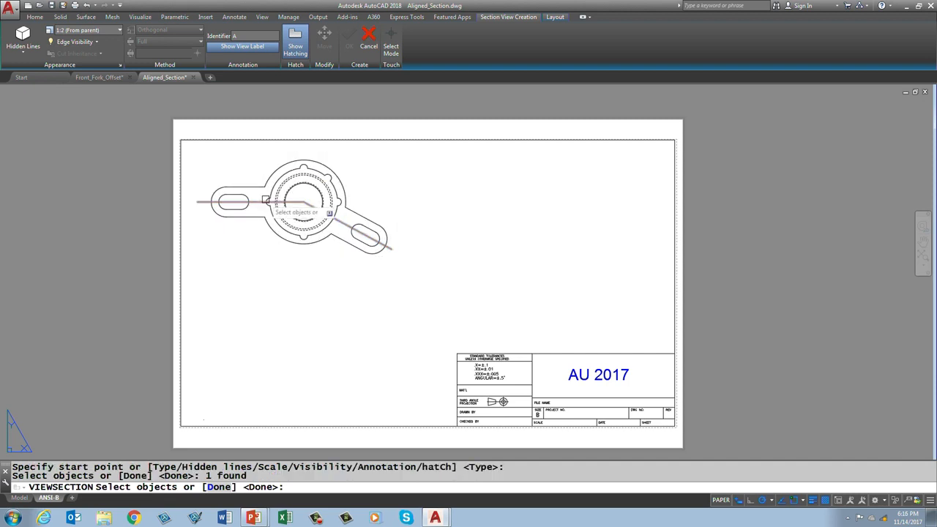
pyautogui.press('Return')
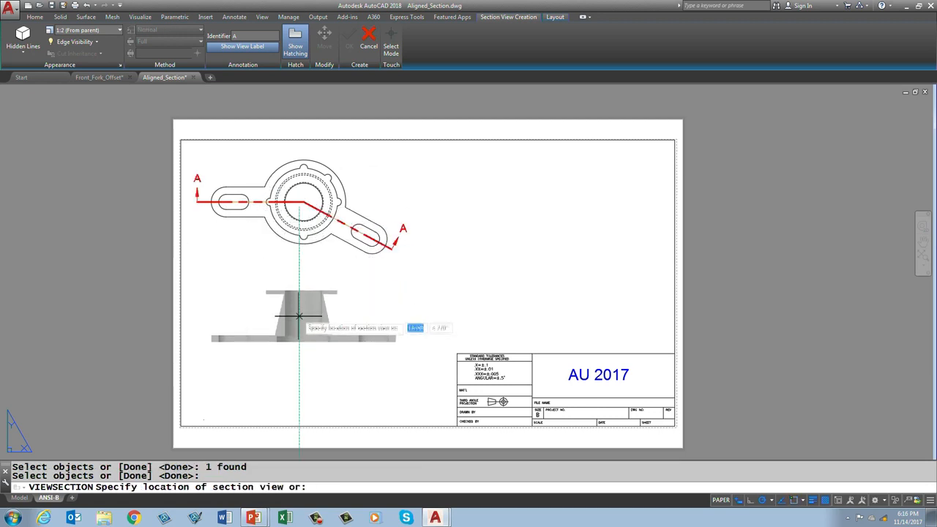
# - Place the section view directly below the parent view with the Normal projection method and finish it
pyautogui.click(300, 317)
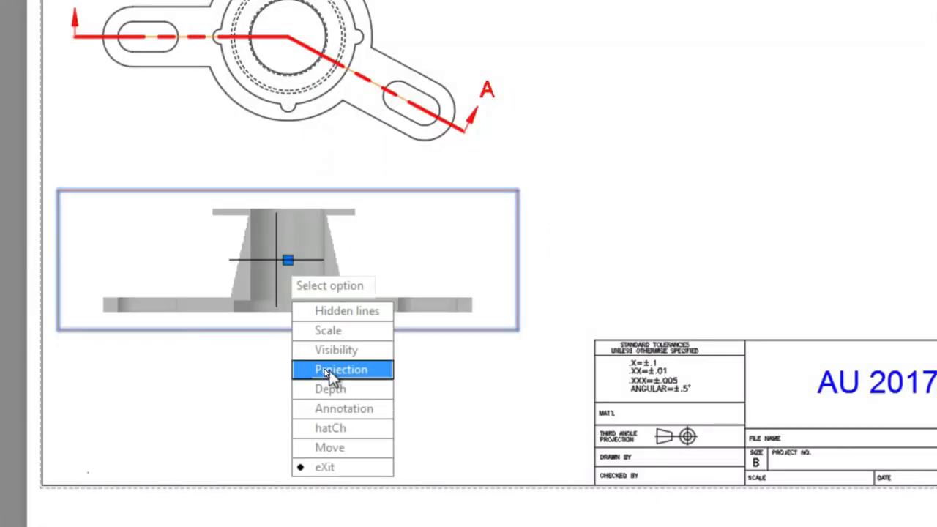
pyautogui.click(329, 371)
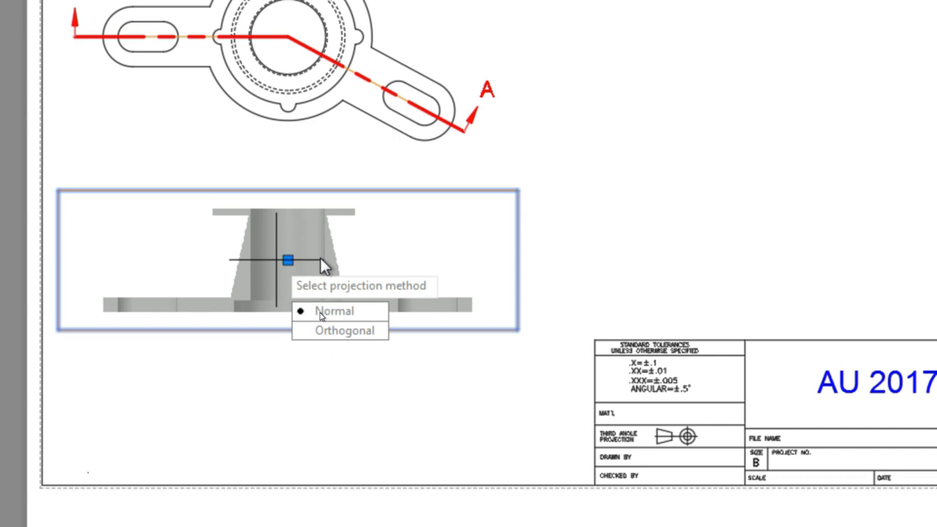
pyautogui.click(386, 308)
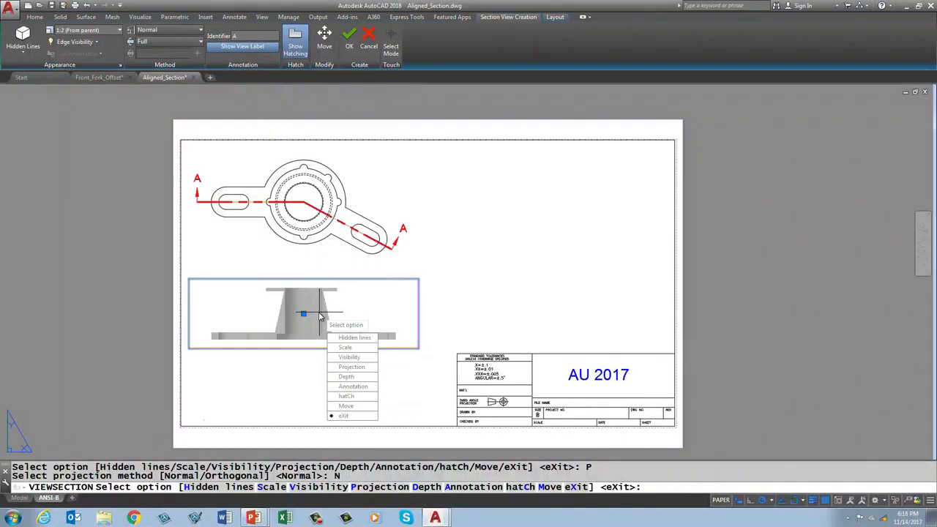
pyautogui.click(343, 415)
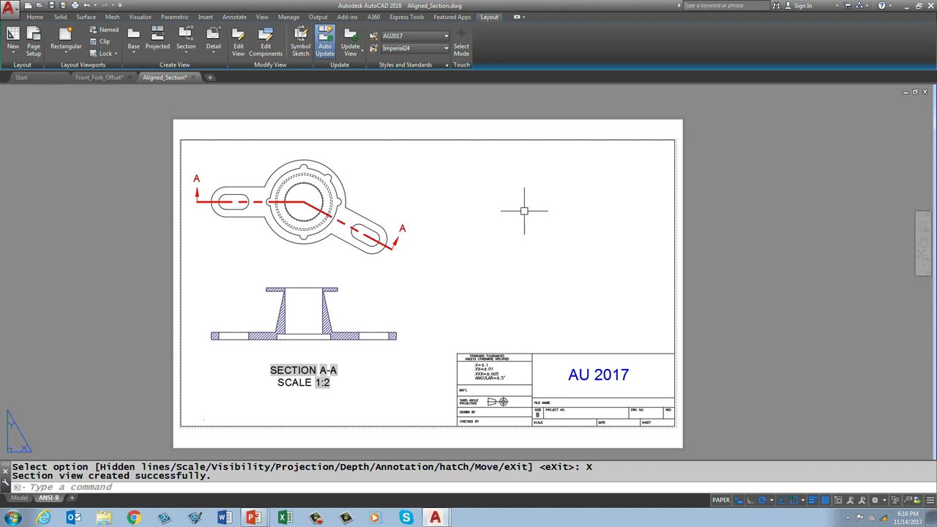
# - Try the Orthogonal projection method on Section A-A, switch it back to Normal, and cancel the view edit
pyautogui.click(347, 285)
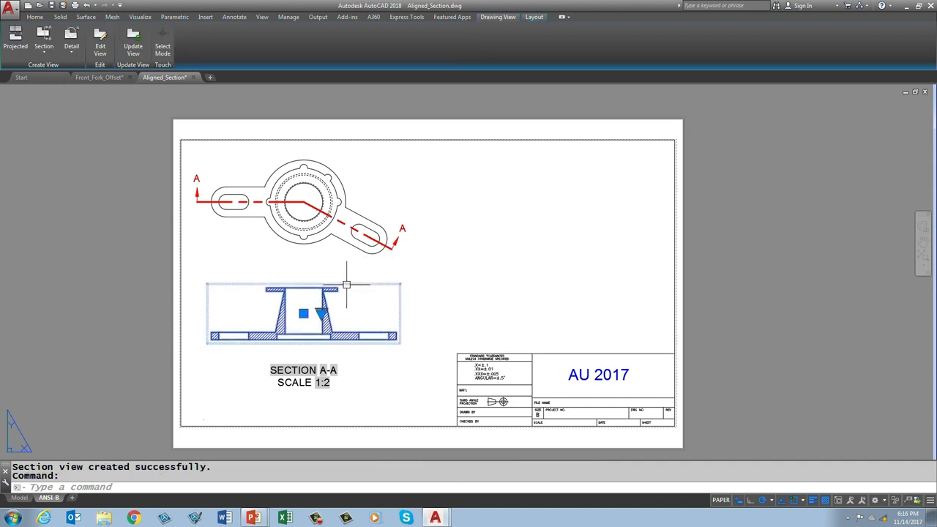
pyautogui.click(106, 54)
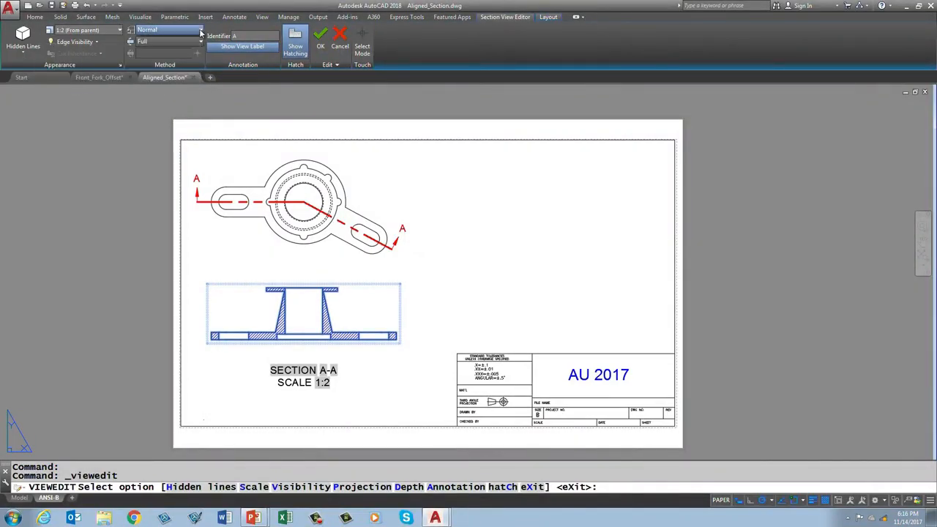
pyautogui.click(200, 32)
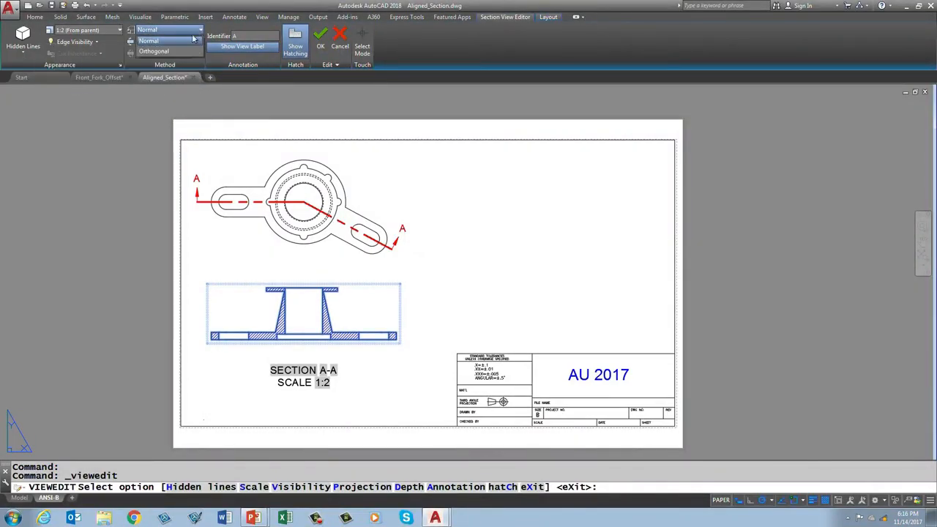
pyautogui.click(156, 52)
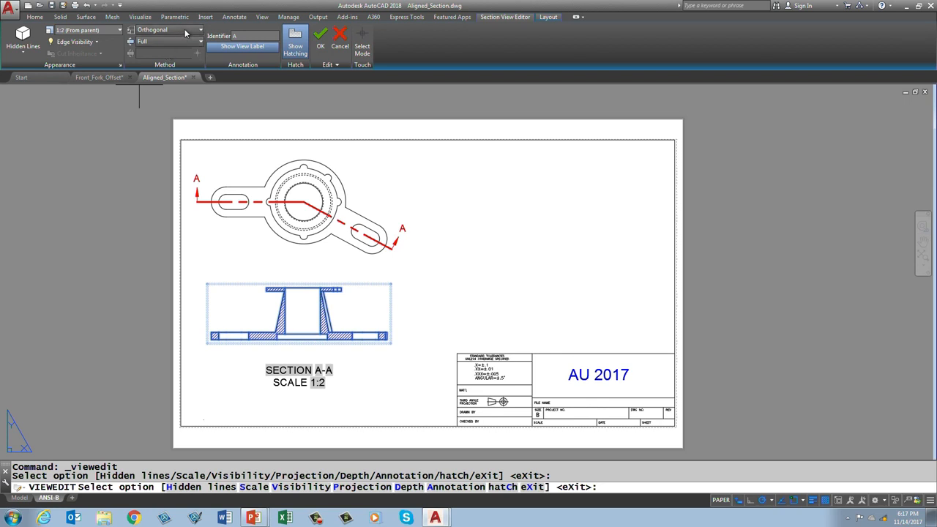
pyautogui.click(186, 32)
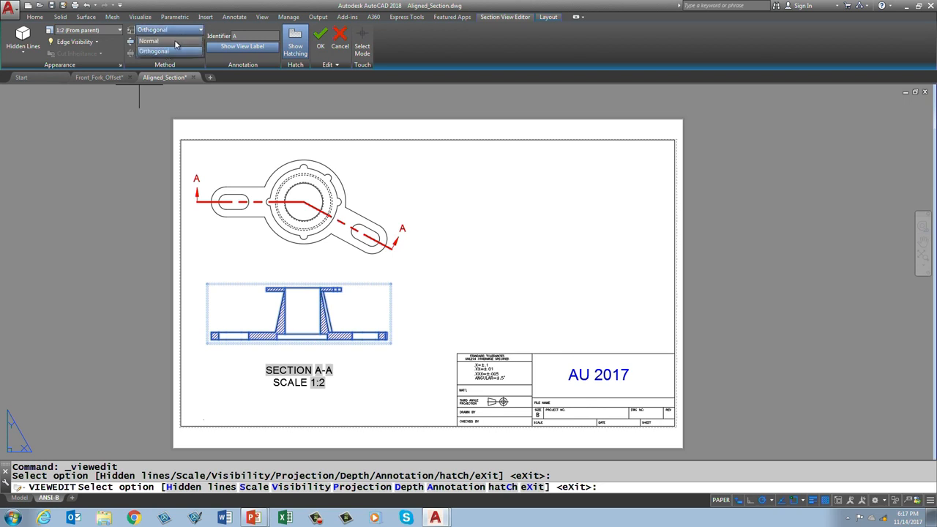
pyautogui.click(175, 42)
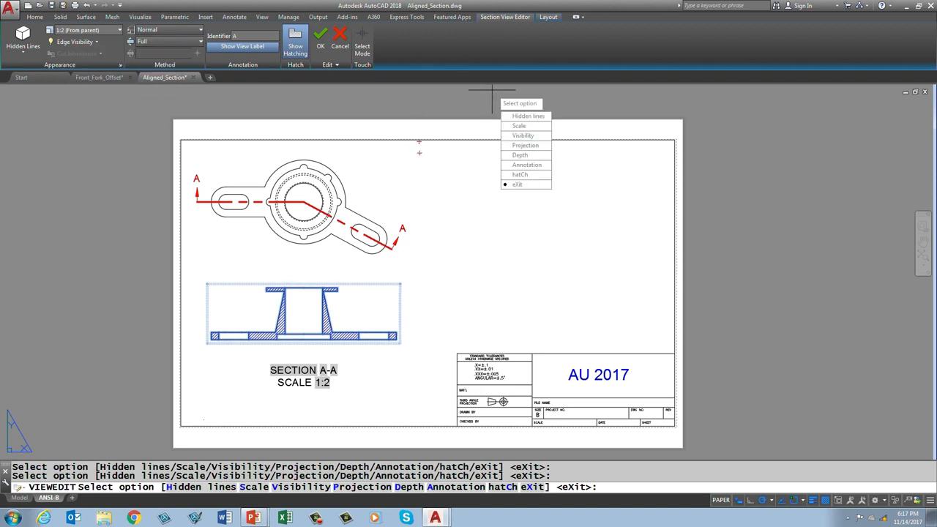
pyautogui.press('Escape')
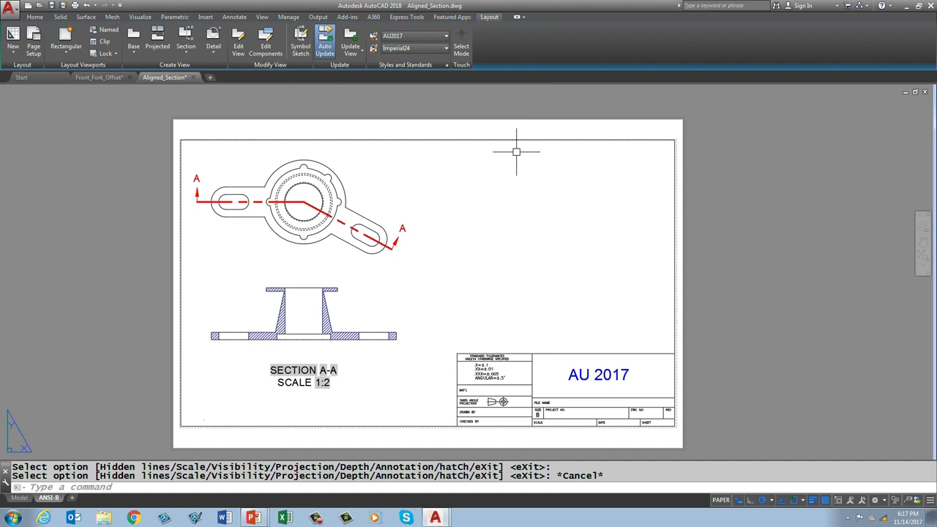
# - Draw a horizontal line from the centre of the parent view's bore out past the right side of the part
pyautogui.write('l')
pyautogui.press('Return')
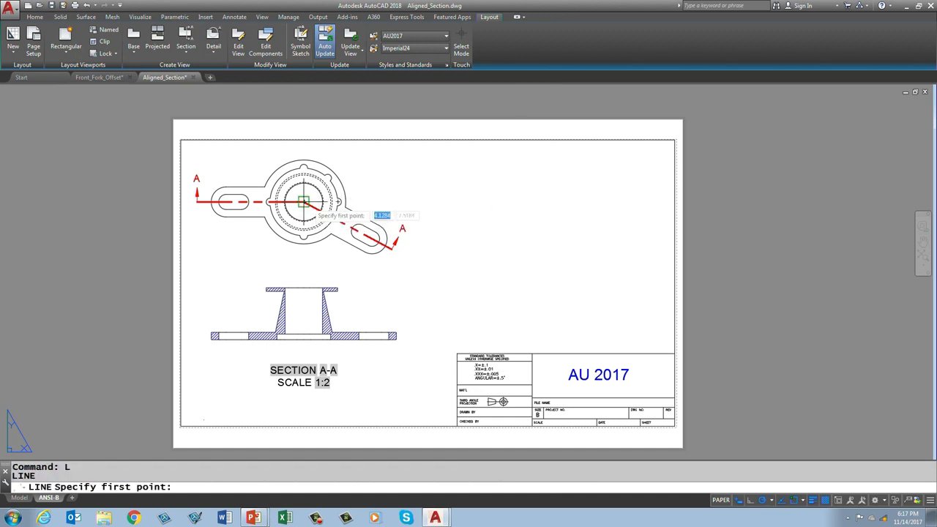
pyautogui.click(303, 201)
pyautogui.click(467, 203)
pyautogui.press('Escape')
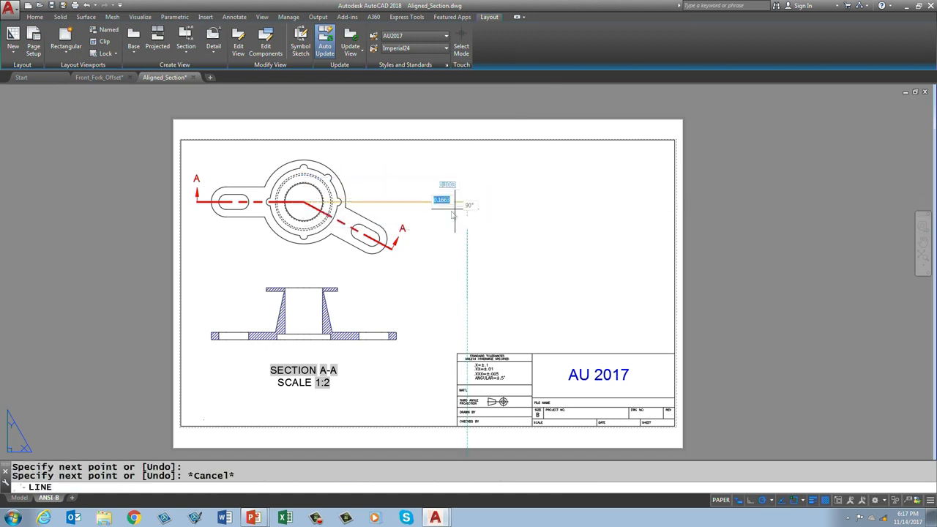
pyautogui.press('Escape')
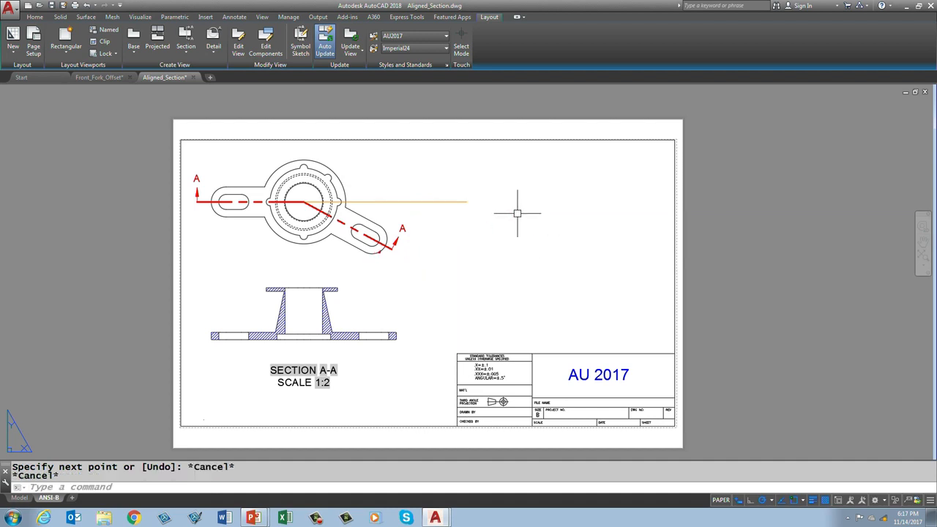
pyautogui.moveTo(388, 243)
pyautogui.mouseDown()
pyautogui.moveTo(399, 201)
pyautogui.moveTo(328, 145)
pyautogui.moveTo(232, 180)
pyautogui.moveTo(289, 255)
pyautogui.moveTo(379, 236)
pyautogui.moveTo(400, 201)
pyautogui.moveTo(400, 337)
pyautogui.mouseUp()
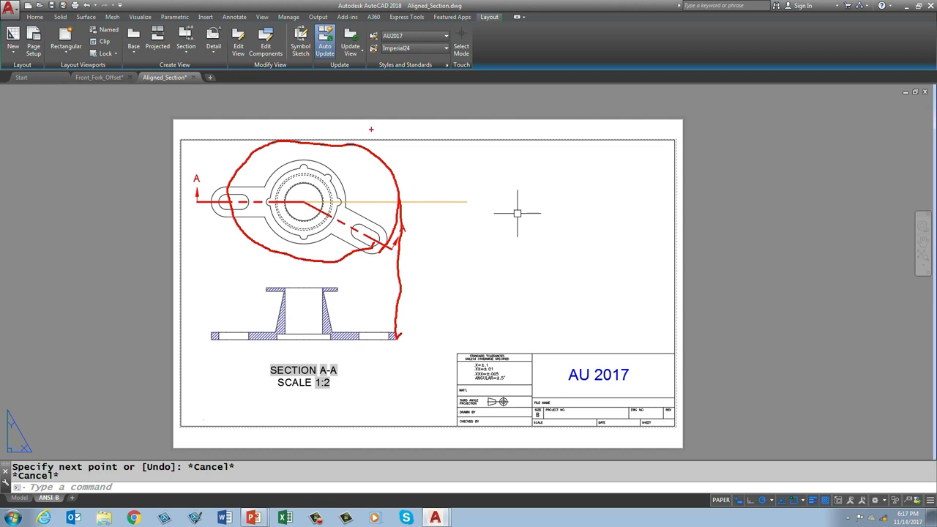
pyautogui.press('Escape')
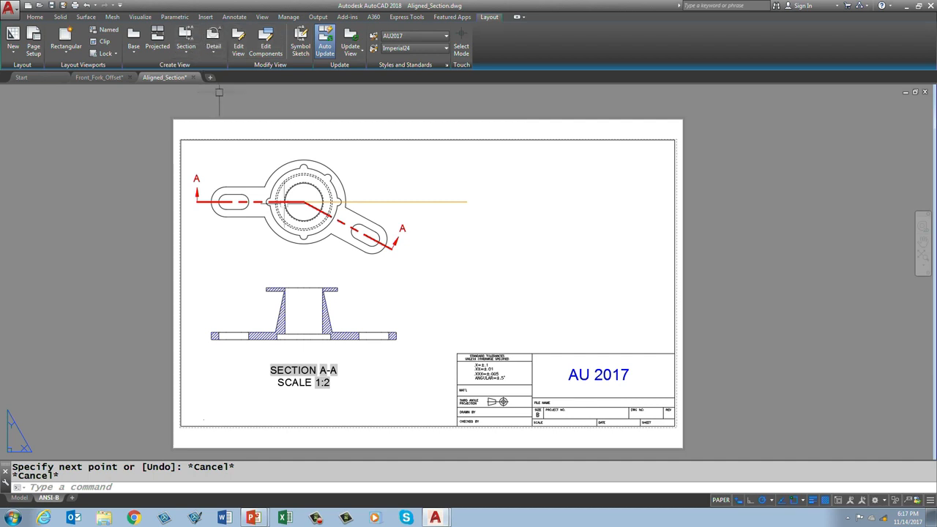
# - Open Section A-A for view editing, inspect its projection and section depth options, and leave without changes
pyautogui.click(276, 284)
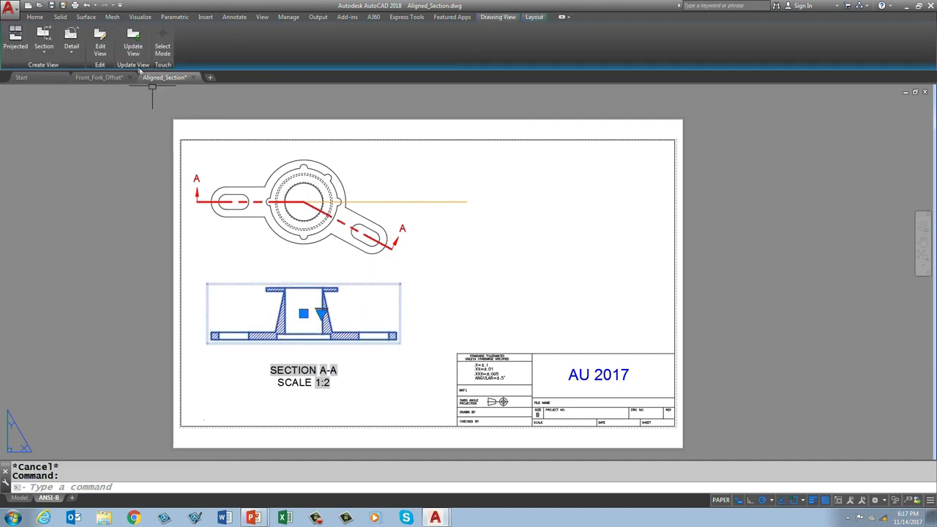
pyautogui.click(100, 45)
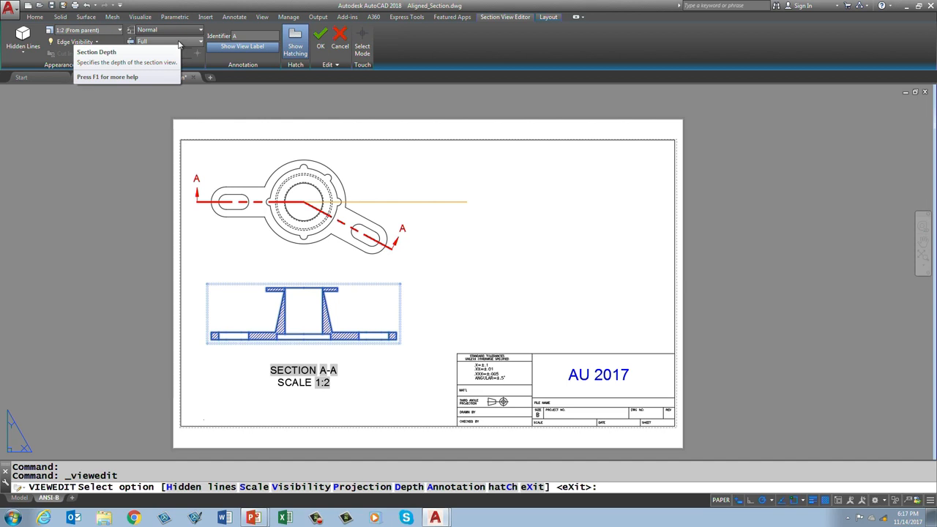
pyautogui.press('Down')
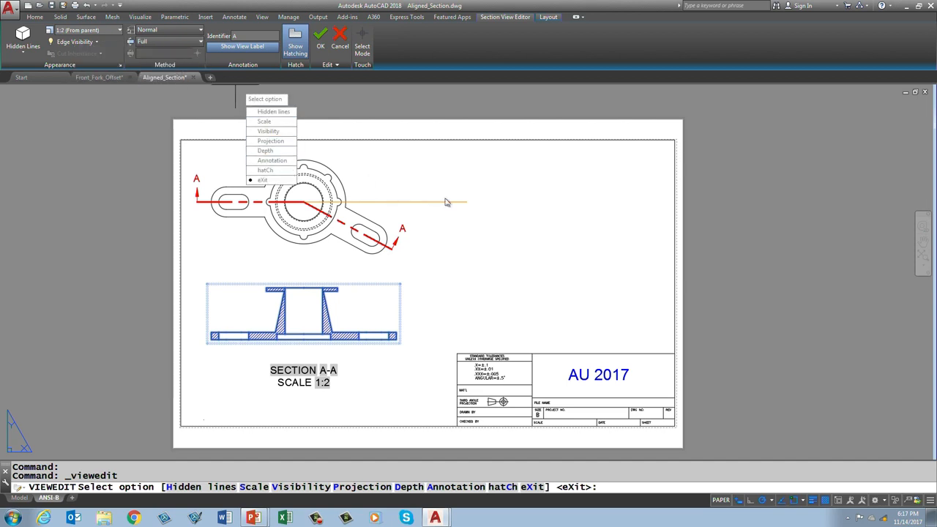
pyautogui.press('Escape')
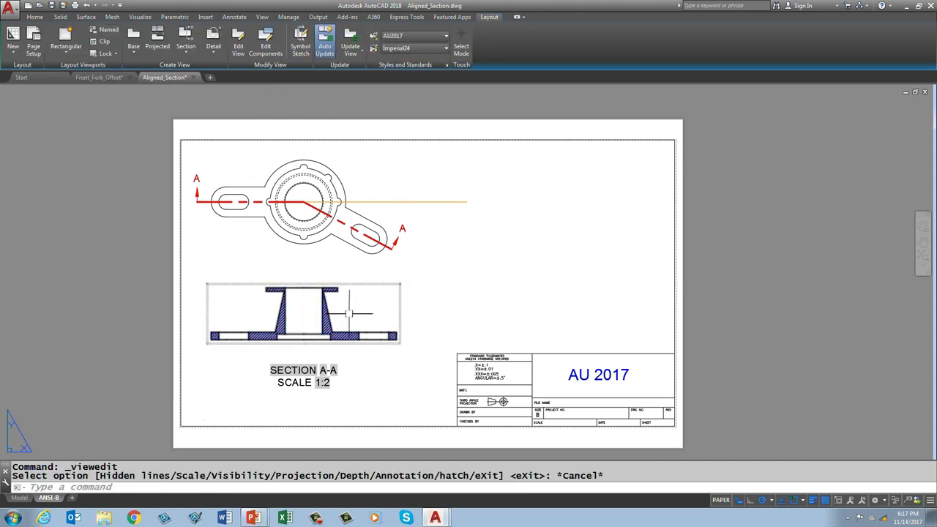
# - Open the hatch of Section A-A for editing, inspect its pattern properties, and leave without changes
pyautogui.scroll(8, 327, 325)
pyautogui.doubleClick(325, 322)
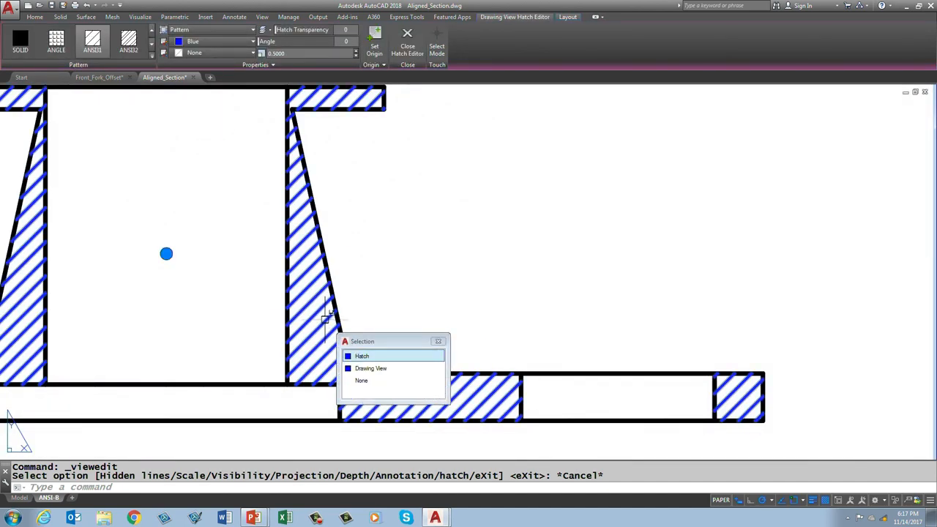
pyautogui.press('Escape')
pyautogui.scroll(-10, 399, 232)
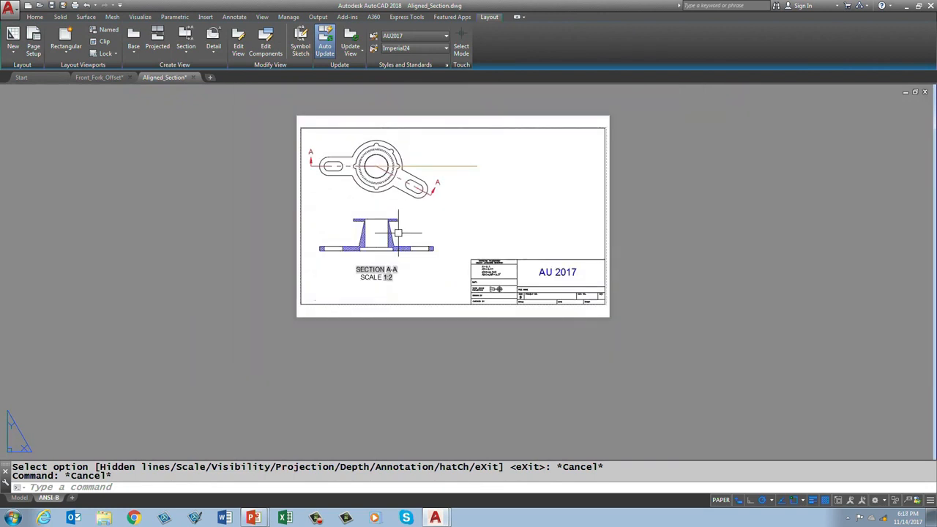
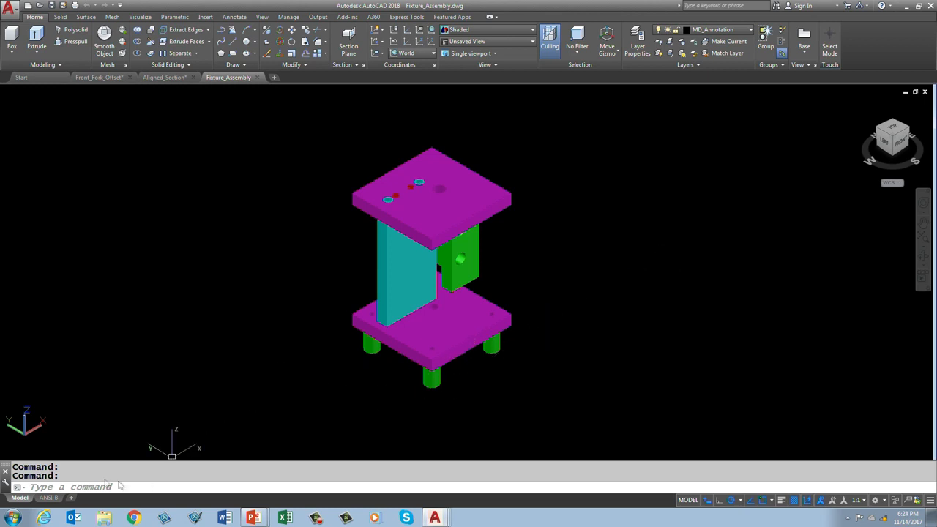
# - Switch to the ANSI-B layout of Fixture_Assembly and examine the hatched screws and pins in Section A-A and the isometric section
pyautogui.click(49, 498)
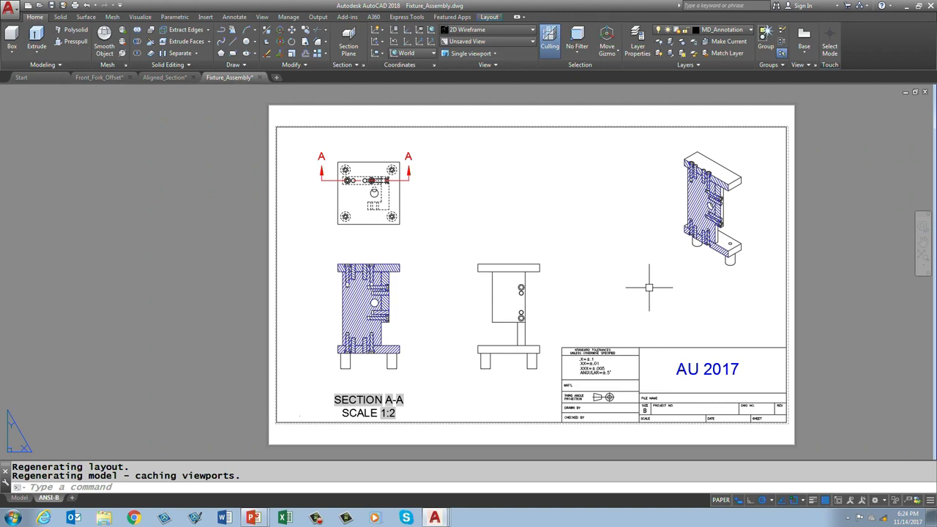
pyautogui.scroll(6, 407, 295)
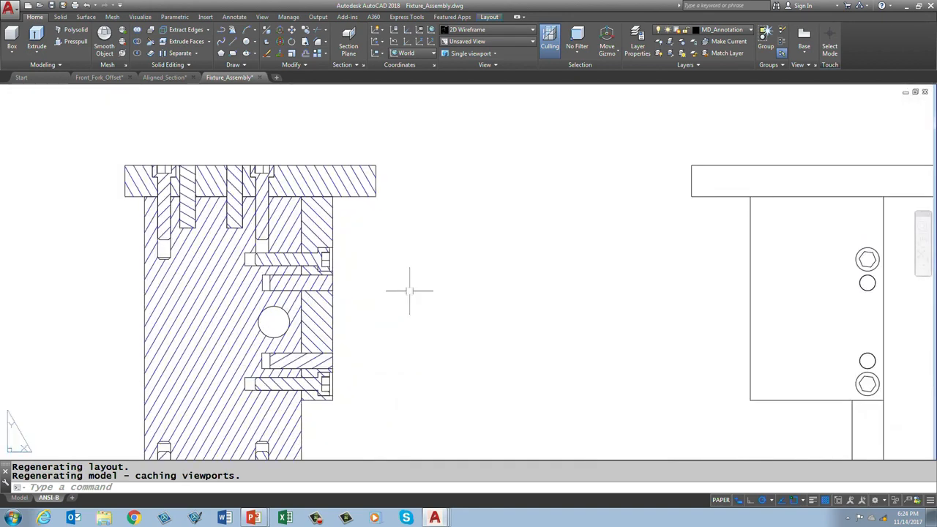
pyautogui.scroll(-6, 410, 290)
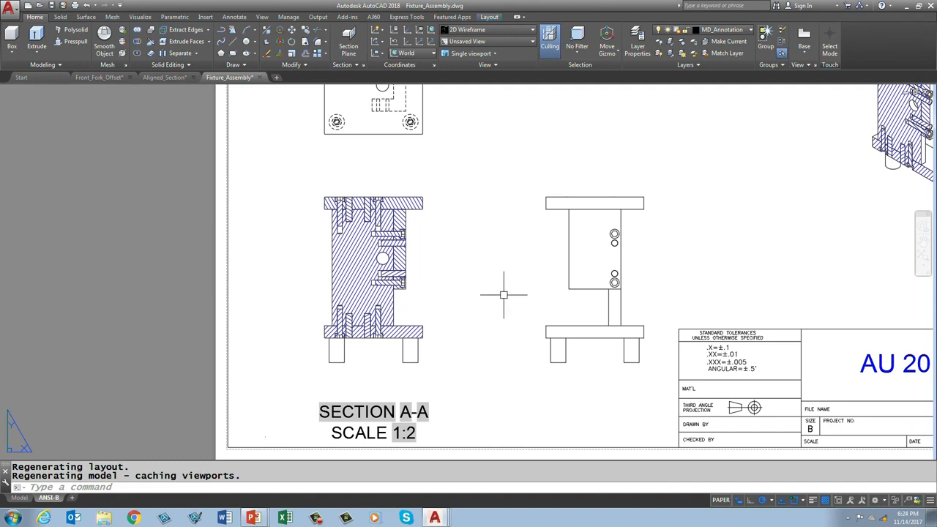
pyautogui.scroll(-2, 503, 295)
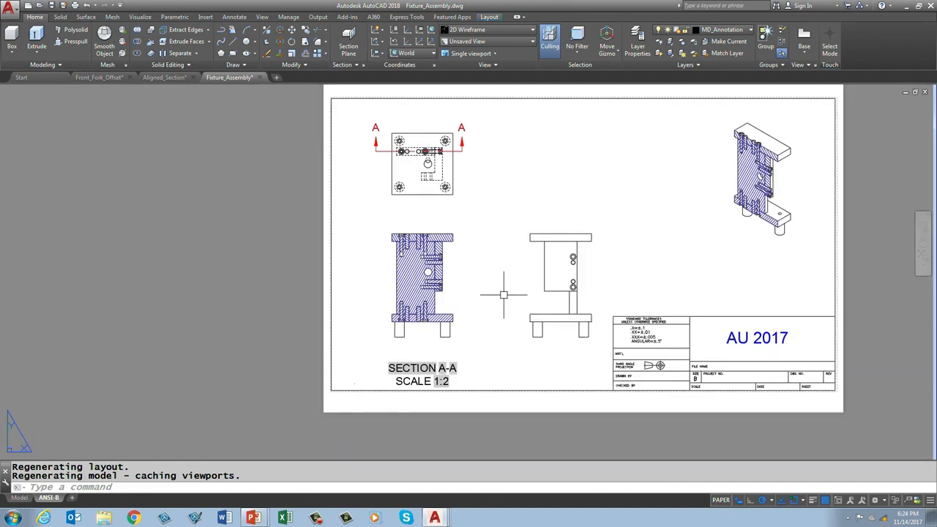
pyautogui.scroll(3, 747, 223)
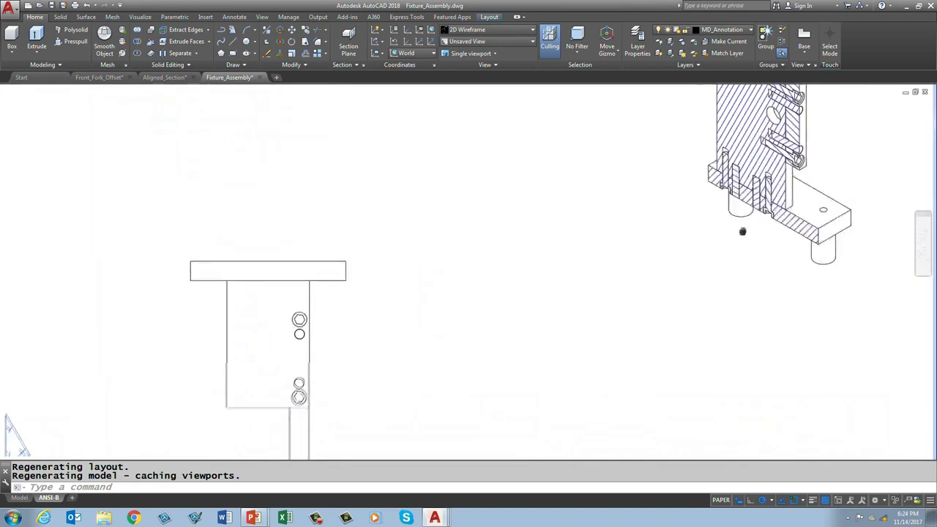
pyautogui.moveTo(743, 231); pyautogui.dragTo(580, 358, button='middle')
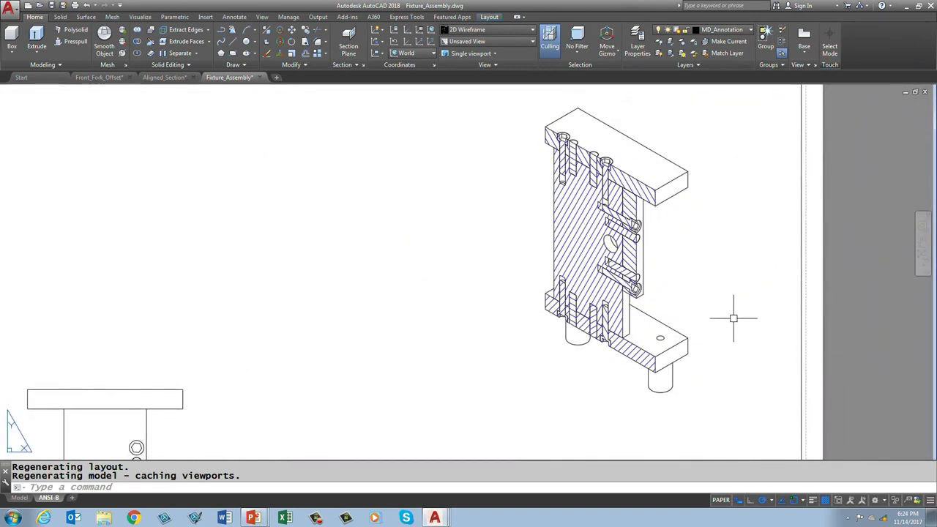
pyautogui.scroll(-4, 563, 310)
pyautogui.moveTo(383, 301); pyautogui.dragTo(486, 250, button='middle')
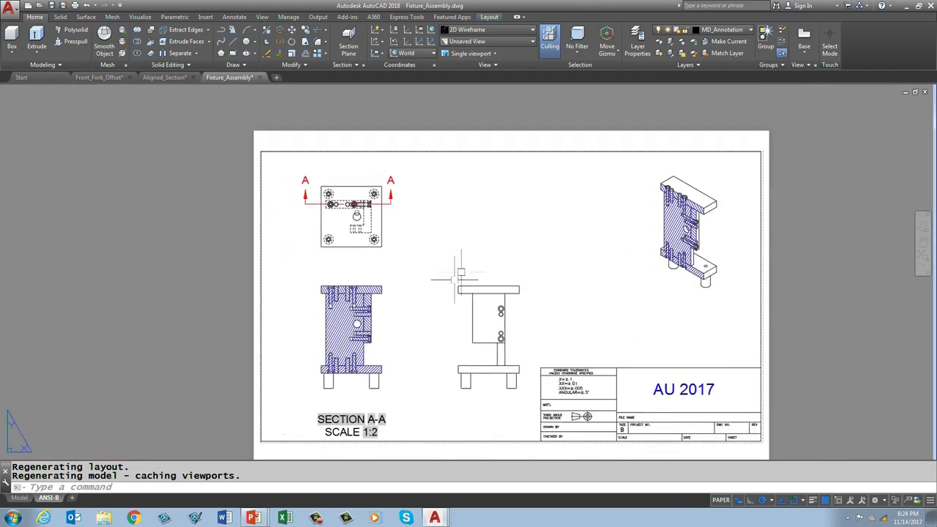
# - Start Edit Components and select the two cap screws and two dowel pins in the top plate of Section A-A
pyautogui.scroll(2, 392, 305)
pyautogui.scroll(2, 393, 300)
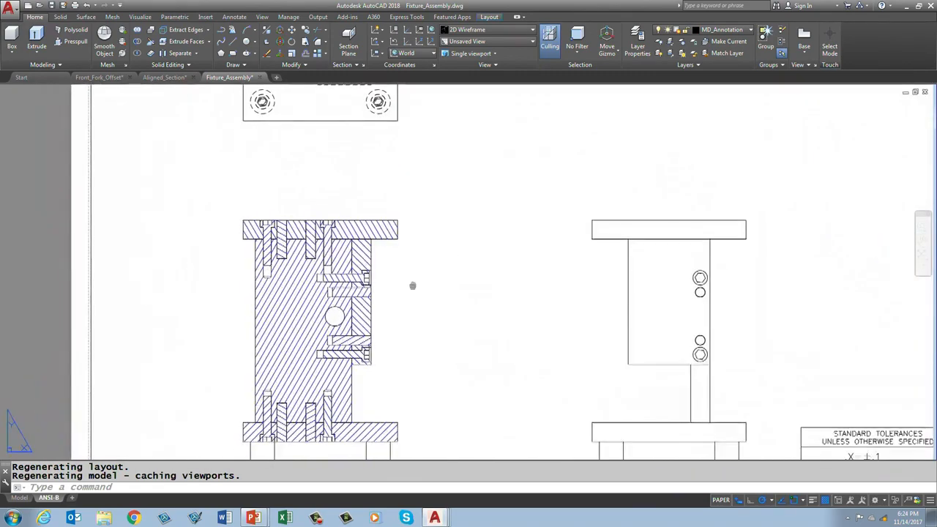
pyautogui.scroll(1, 417, 286)
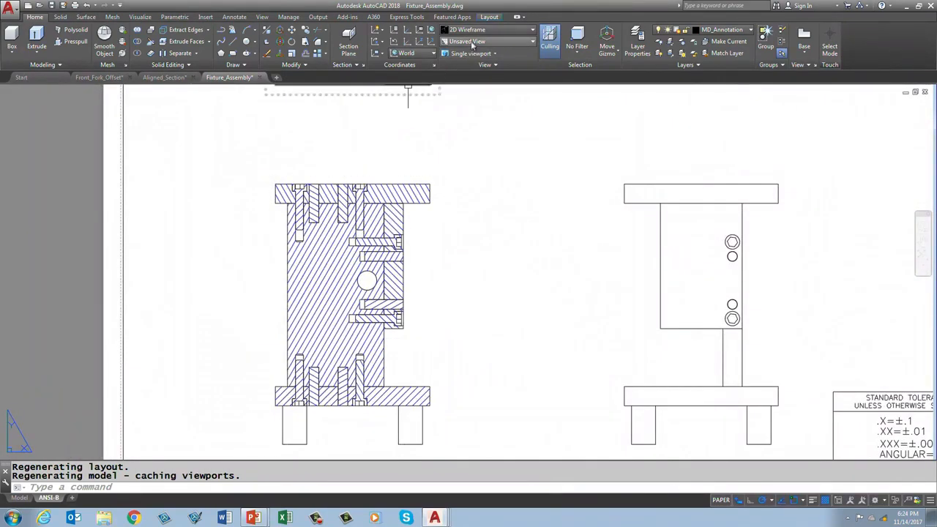
pyautogui.click(489, 18)
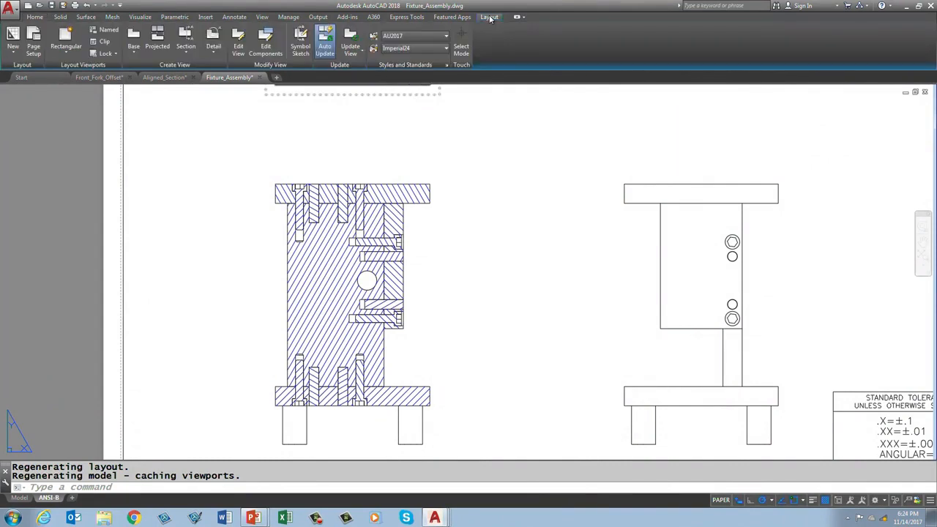
pyautogui.click(268, 50)
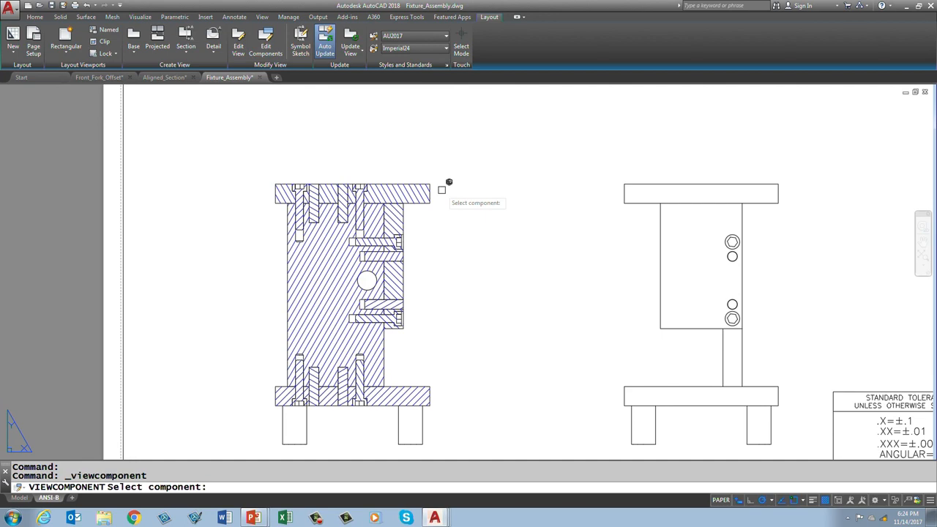
pyautogui.scroll(5, 366, 153)
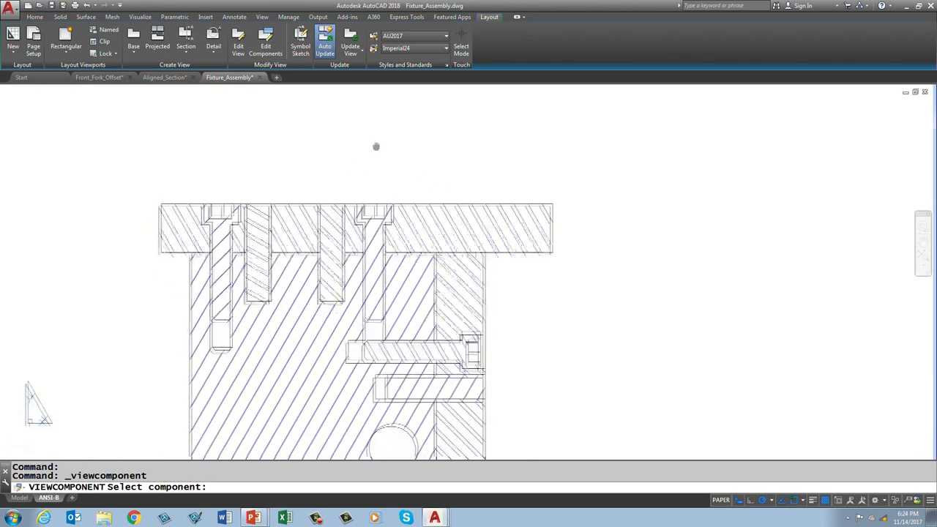
pyautogui.moveTo(372, 152); pyautogui.dragTo(410, 117, button='middle')
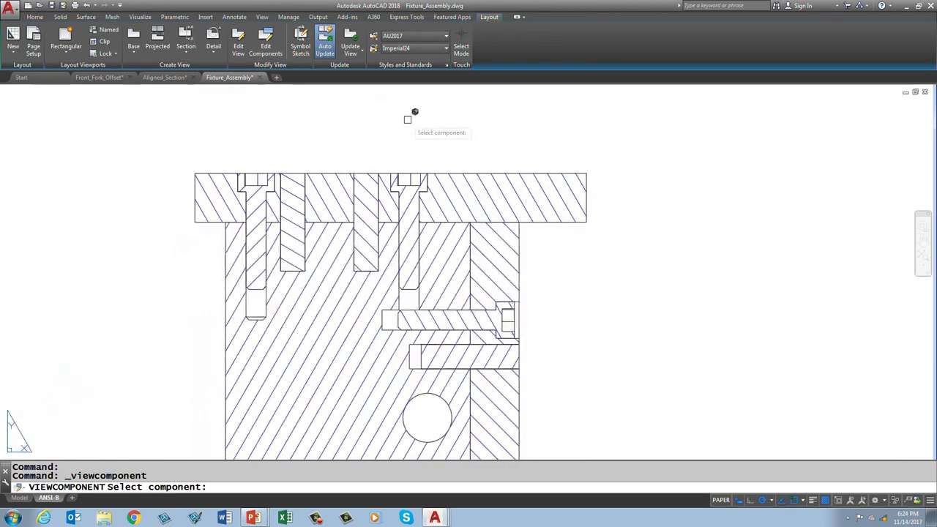
pyautogui.click(408, 171)
pyautogui.click(366, 172)
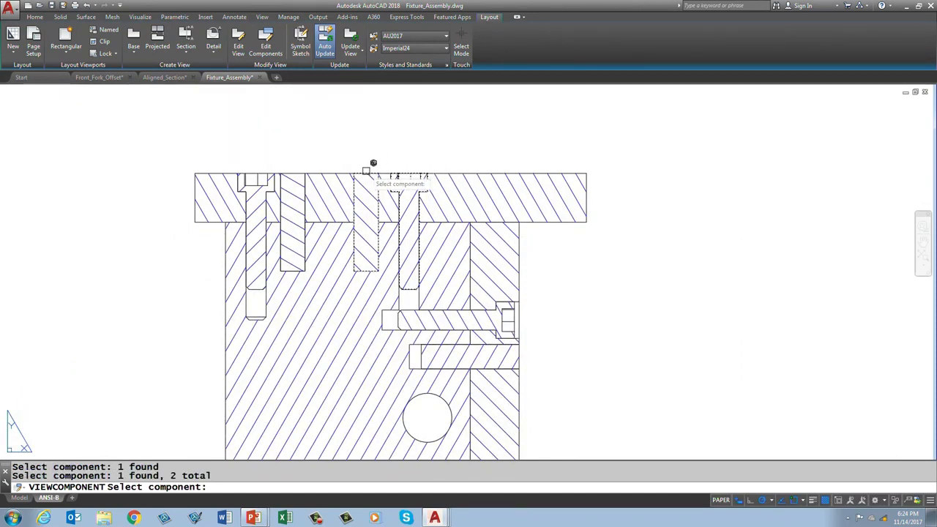
pyautogui.click(296, 172)
pyautogui.click(255, 178)
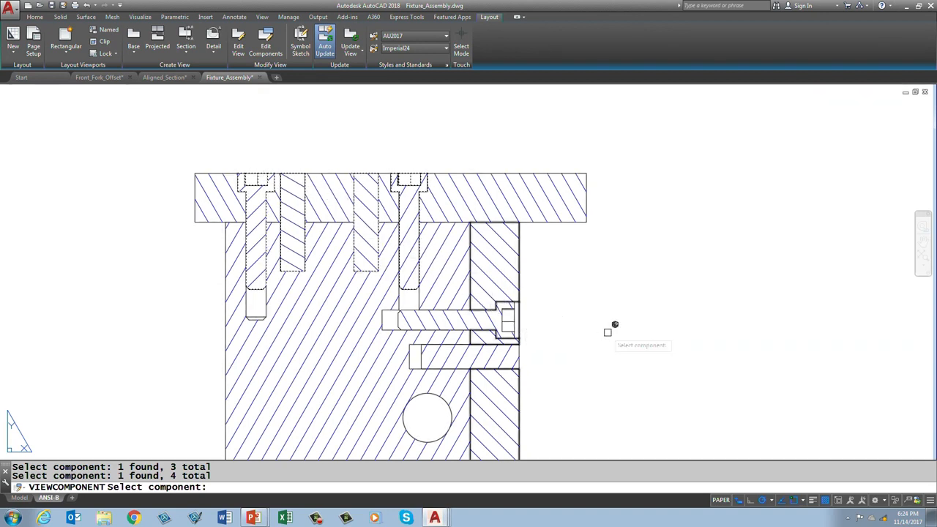
# - Add the two horizontal cap screws and two horizontal dowel pins in the side plate to the component selection
pyautogui.click(512, 316)
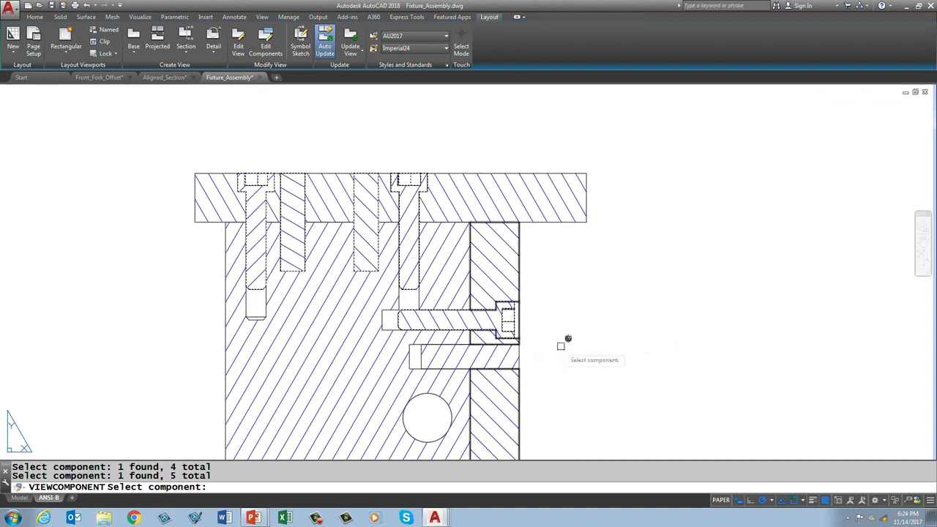
pyautogui.click(526, 350)
pyautogui.scroll(-4, 614, 309)
pyautogui.scroll(-1, 613, 309)
pyautogui.scroll(5, 553, 216)
pyautogui.click(497, 240)
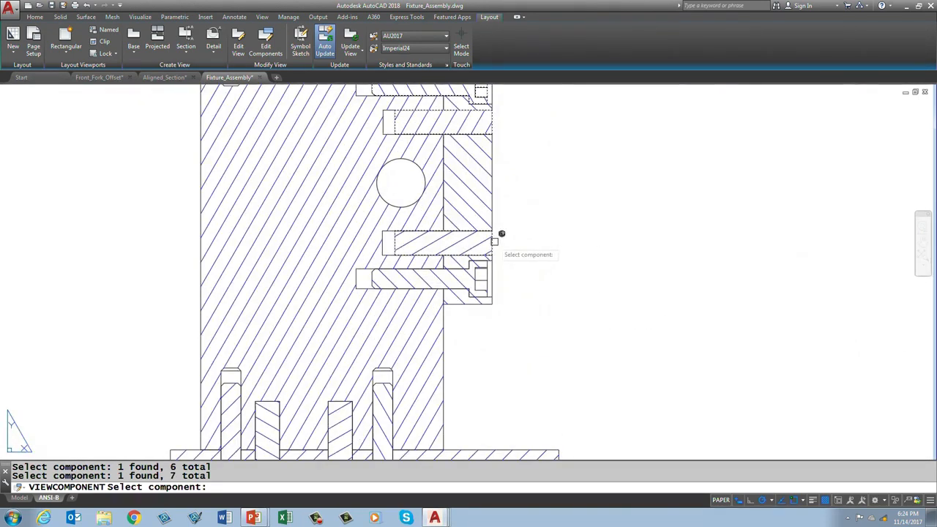
pyautogui.click(486, 278)
# - Add the bottom plate's two screws and two pins to the selection, and set section participation of all selected components to None
pyautogui.moveTo(421, 376); pyautogui.dragTo(486, 158, button='middle')
pyautogui.click(450, 267)
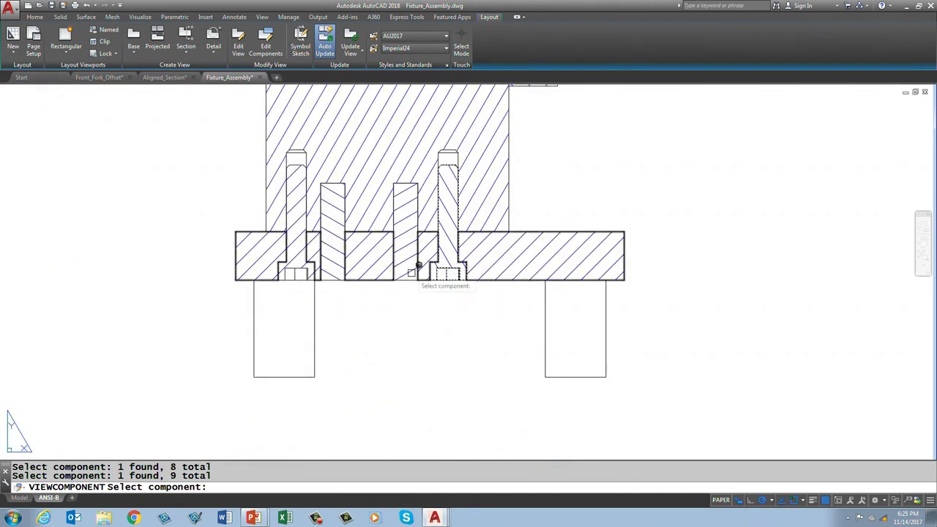
pyautogui.click(414, 275)
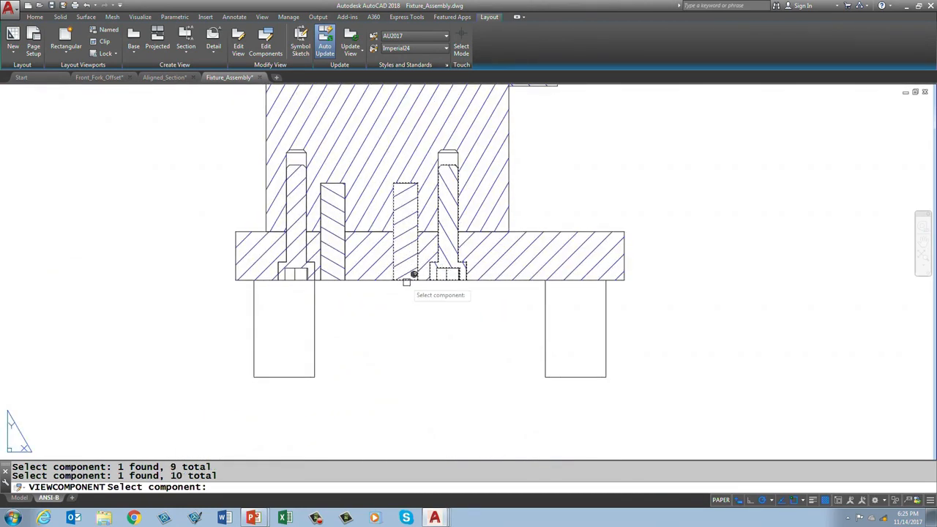
pyautogui.click(342, 274)
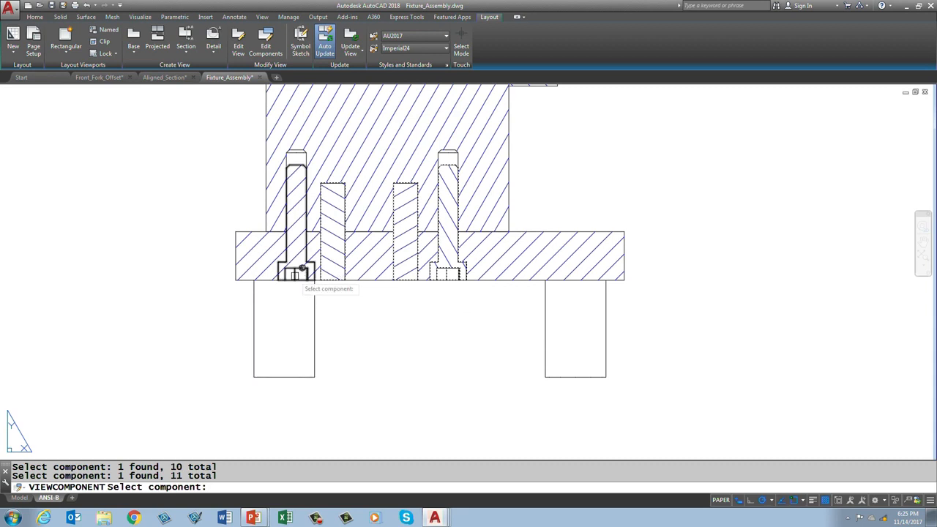
pyautogui.click(301, 266)
pyautogui.press('Return')
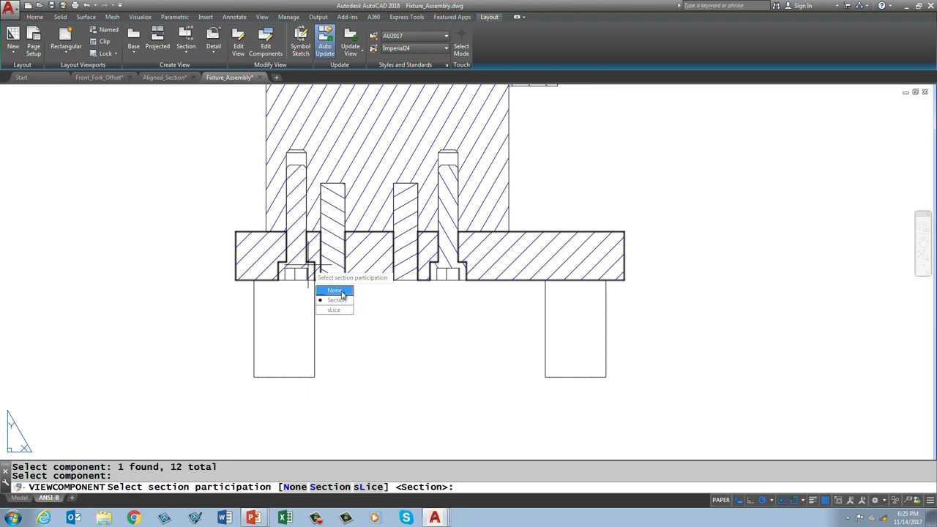
pyautogui.click(340, 293)
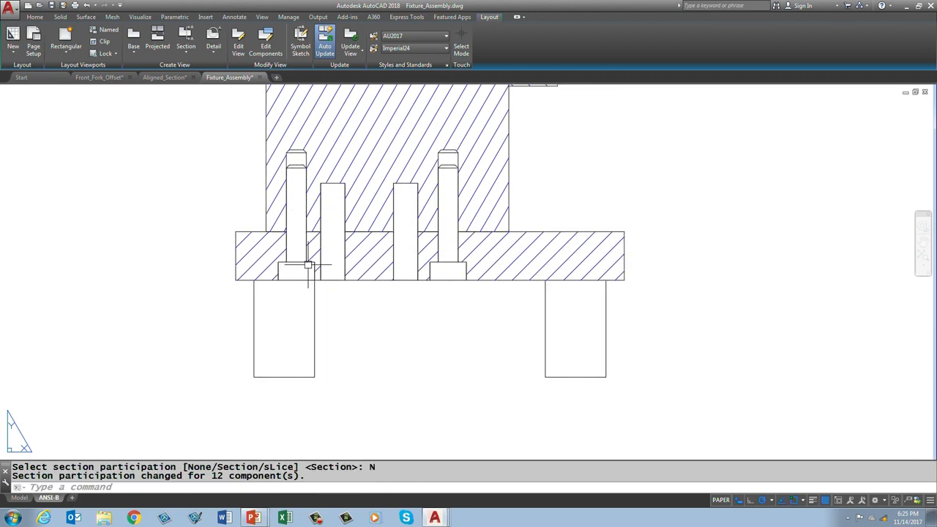
pyautogui.scroll(5, 540, 209)
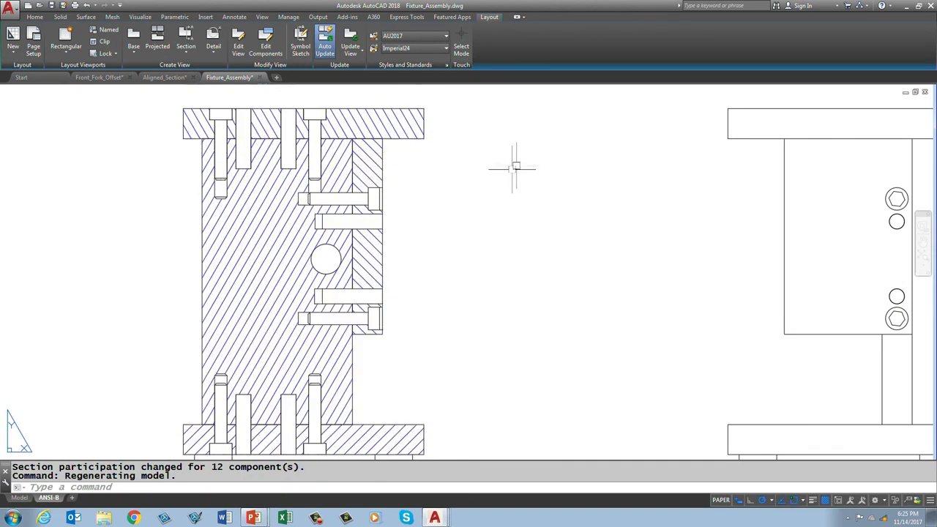
# - Try the ANSI36 pattern on the side plate's hatch in Section A-A
pyautogui.click(373, 161)
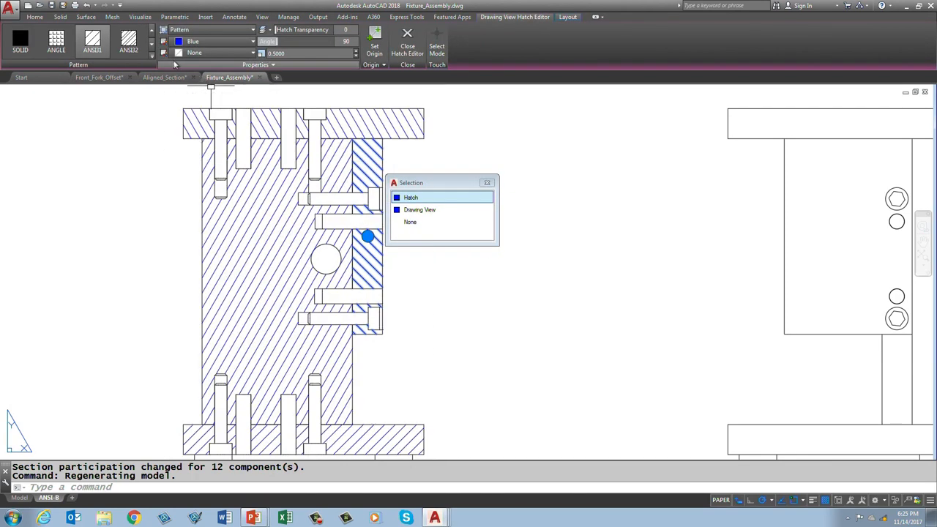
pyautogui.click(152, 54)
pyautogui.click(124, 87)
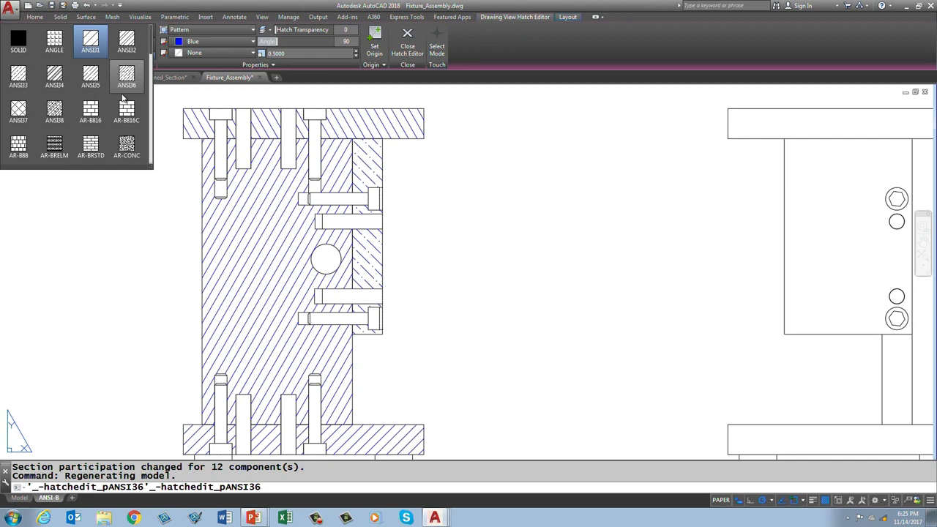
pyautogui.press('Escape')
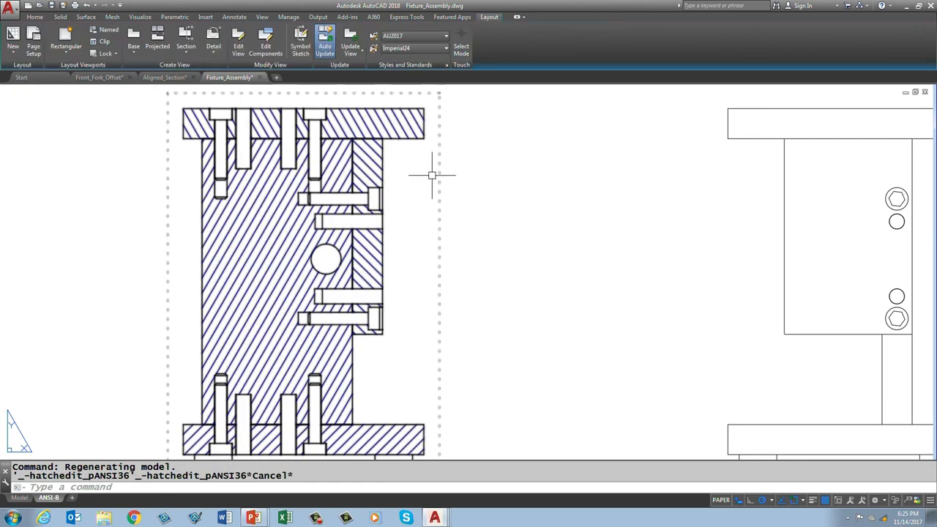
# - Open the drawing Airplane_Bracket._Detail.dwg from the TO Send folder
pyautogui.scroll(-5, 458, 187)
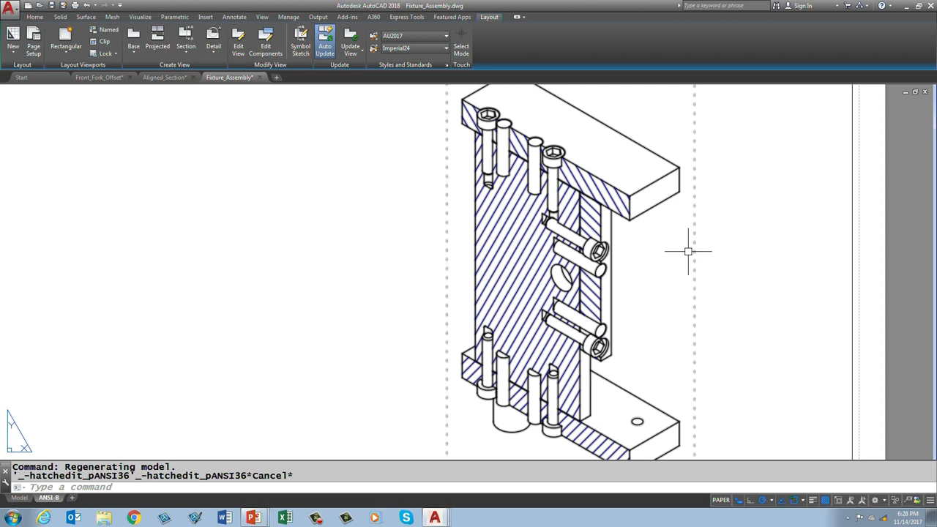
pyautogui.hotkey('ctrl', 'o')
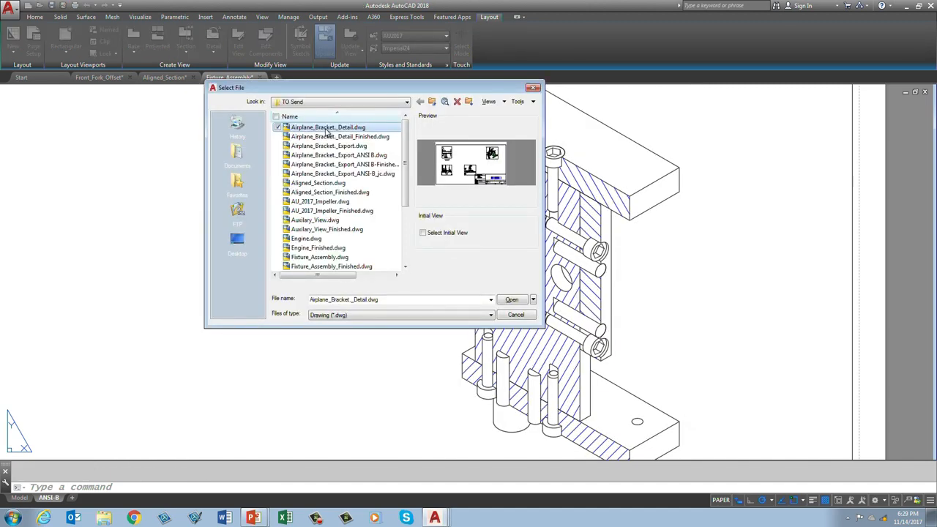
pyautogui.doubleClick(328, 130)
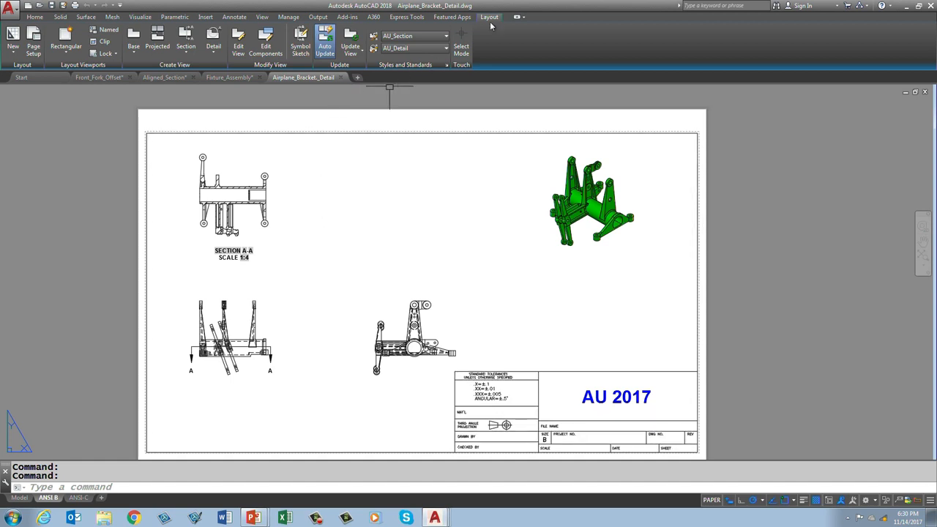
# - Start a circular detail view of Section A-A, with its boundary centred on the lower lug's hole and a radius of about 0.2
pyautogui.click(212, 55)
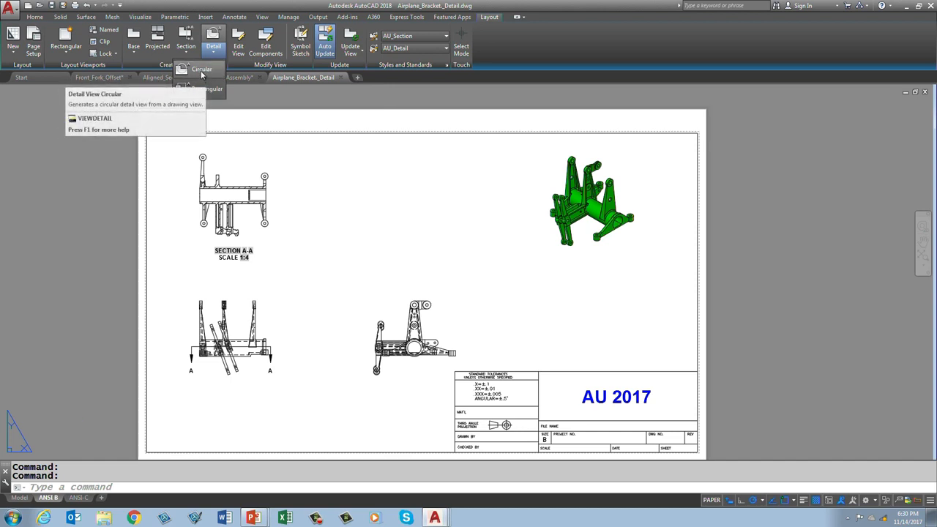
pyautogui.click(201, 70)
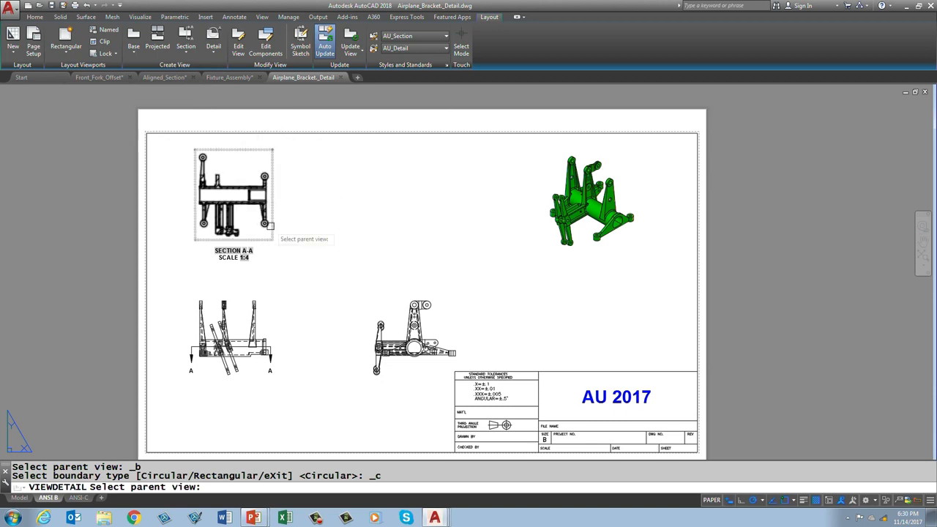
pyautogui.scroll(10, 270, 225)
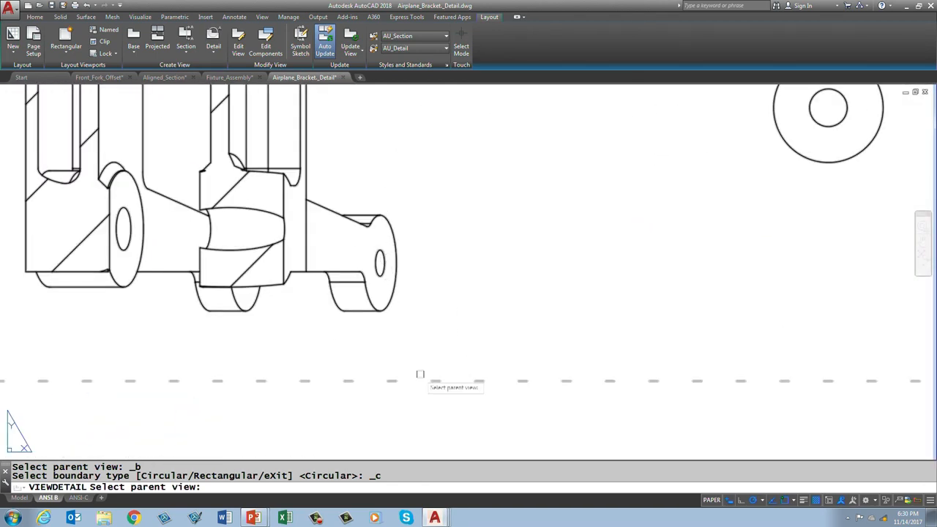
pyautogui.click(434, 383)
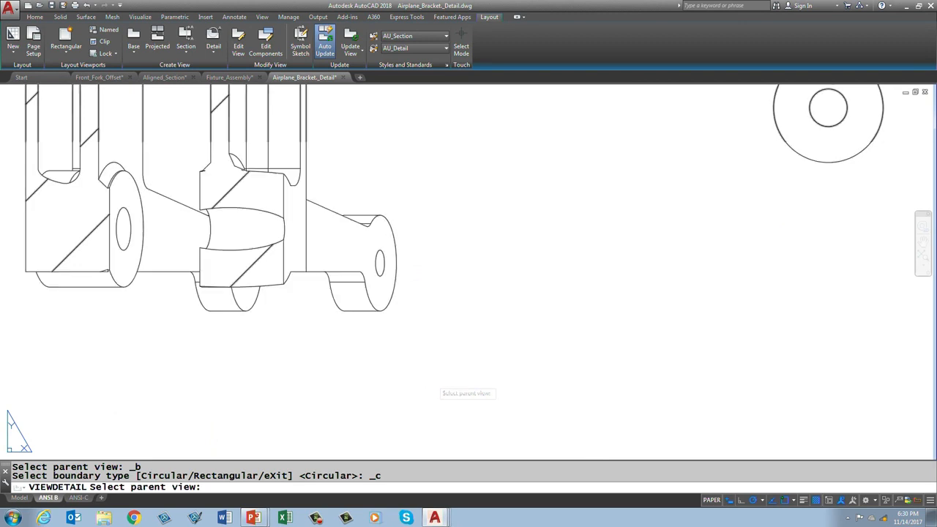
pyautogui.click(380, 264)
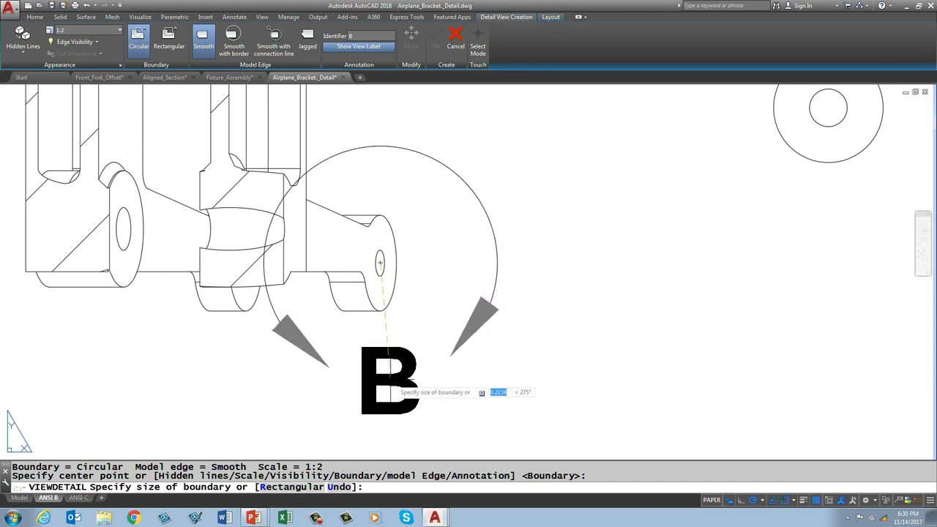
pyautogui.click(395, 391)
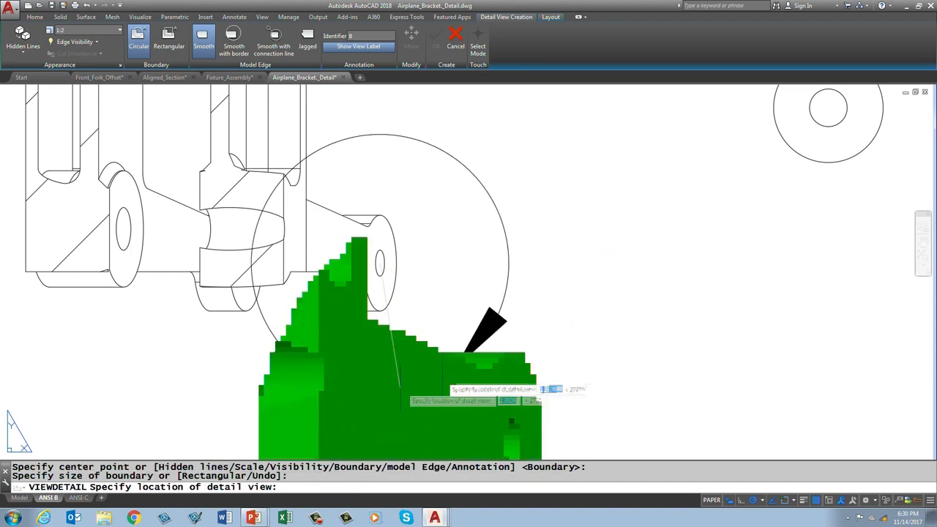
# - Place the 1:2 detail view in the empty area beside Section A-A and finish creating it
pyautogui.scroll(-5, 480, 281)
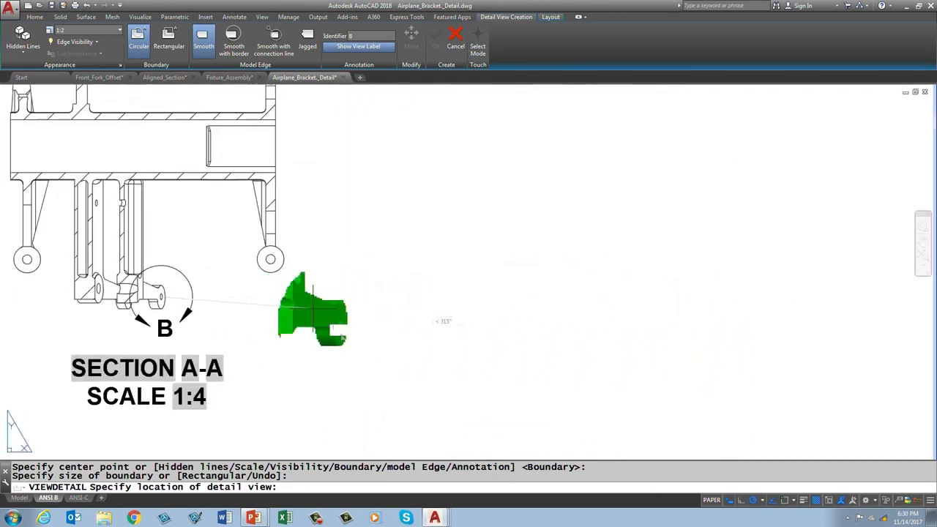
pyautogui.scroll(3, 432, 359)
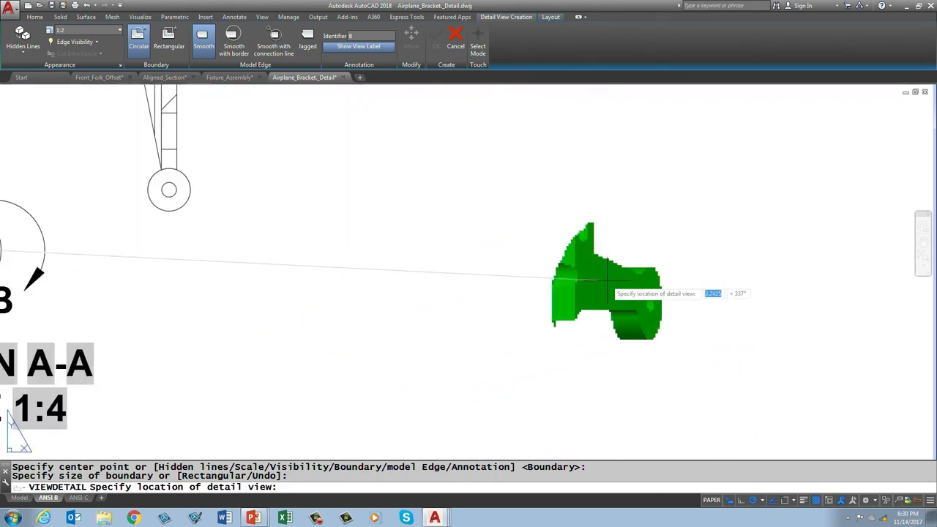
pyautogui.click(607, 283)
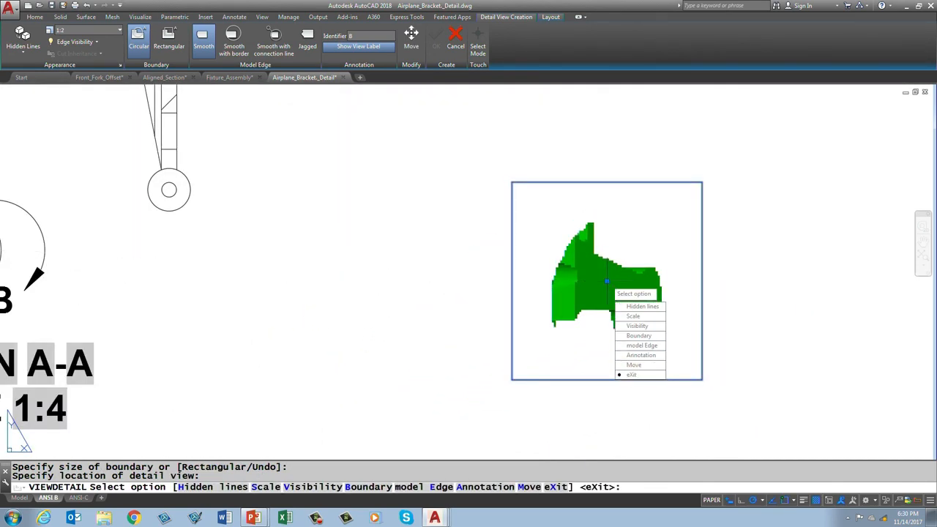
pyautogui.click(631, 374)
pyautogui.scroll(-2, 517, 244)
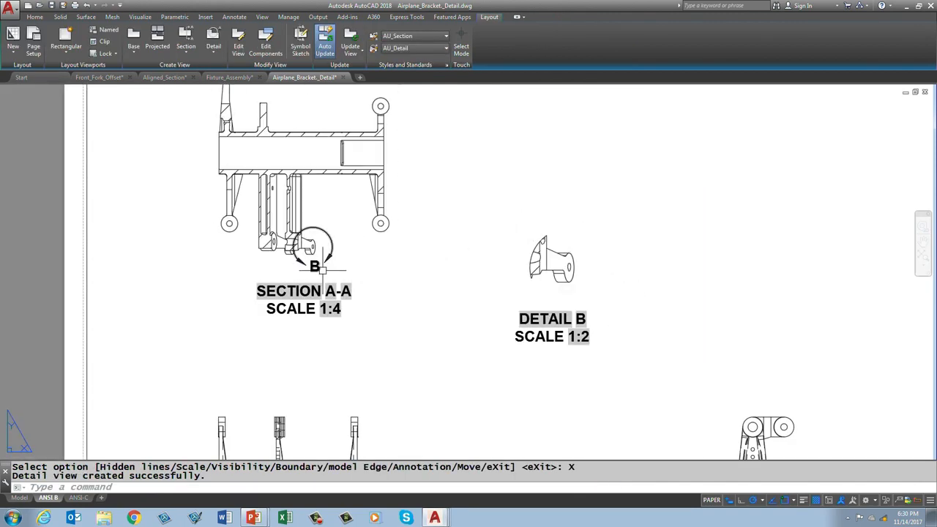
# - Set the detail boundary's identifier to A in its properties
pyautogui.scroll(3, 323, 274)
pyautogui.scroll(-2, 315, 279)
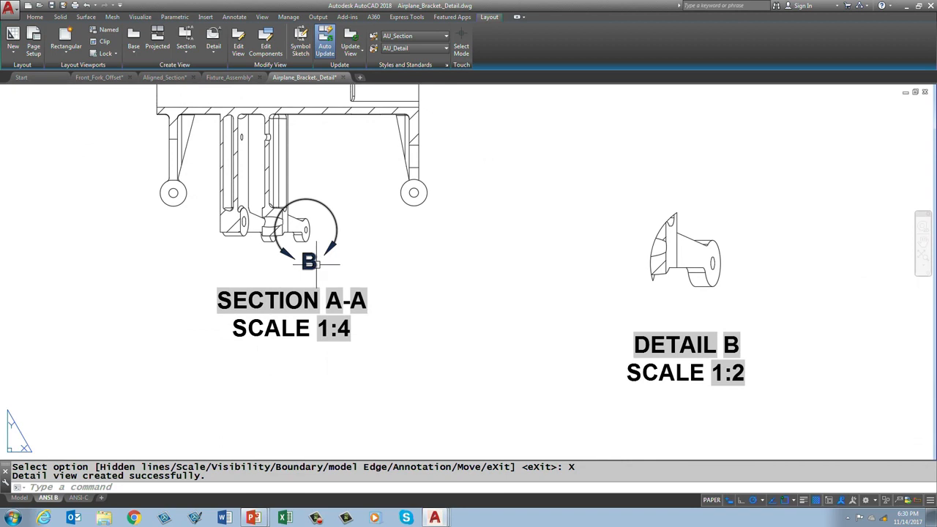
pyautogui.doubleClick(285, 208)
pyautogui.click(173, 169)
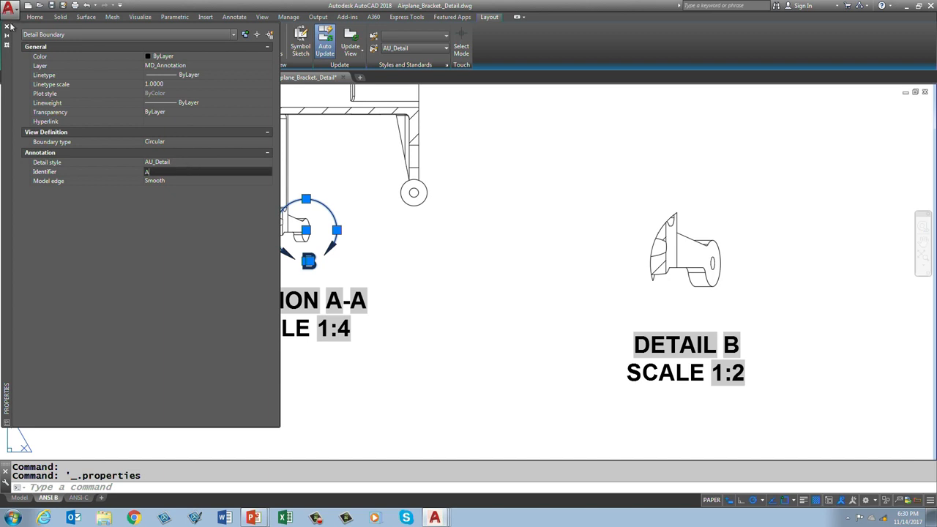
pyautogui.press('Return')
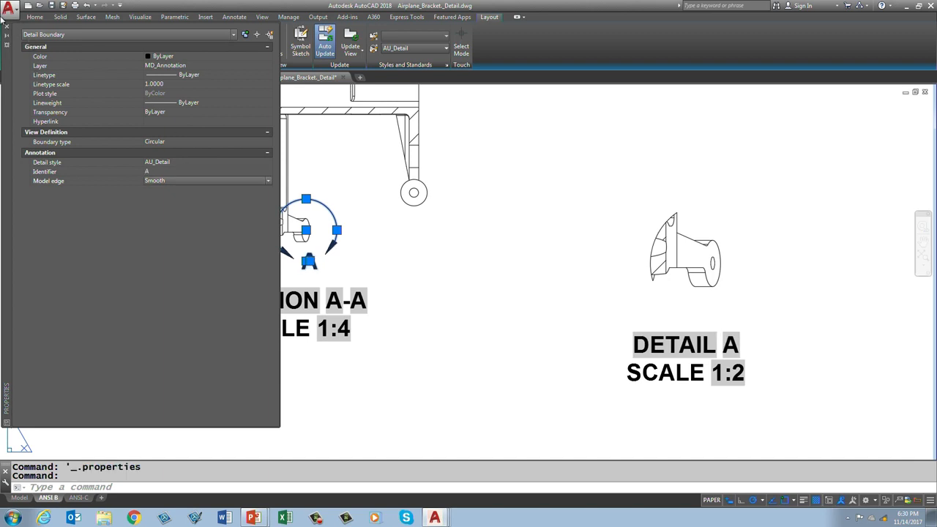
pyautogui.click(6, 26)
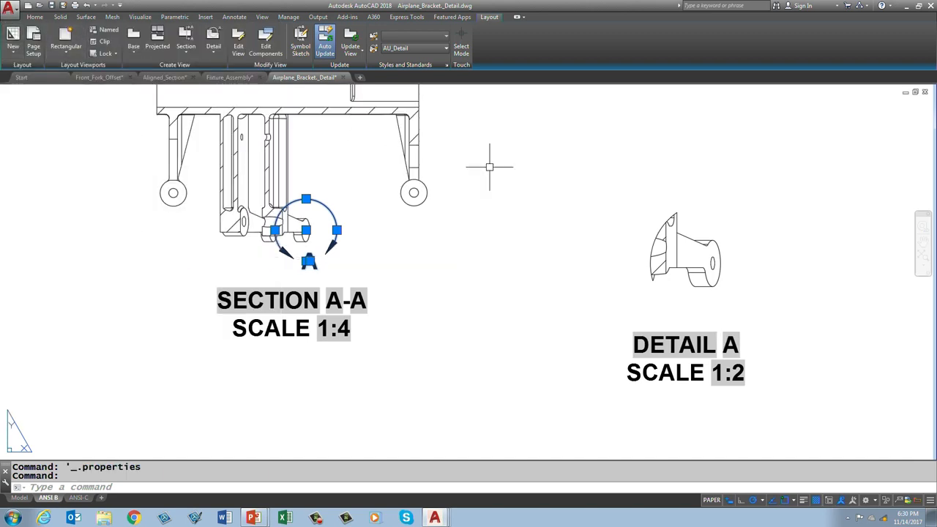
pyautogui.press('Escape')
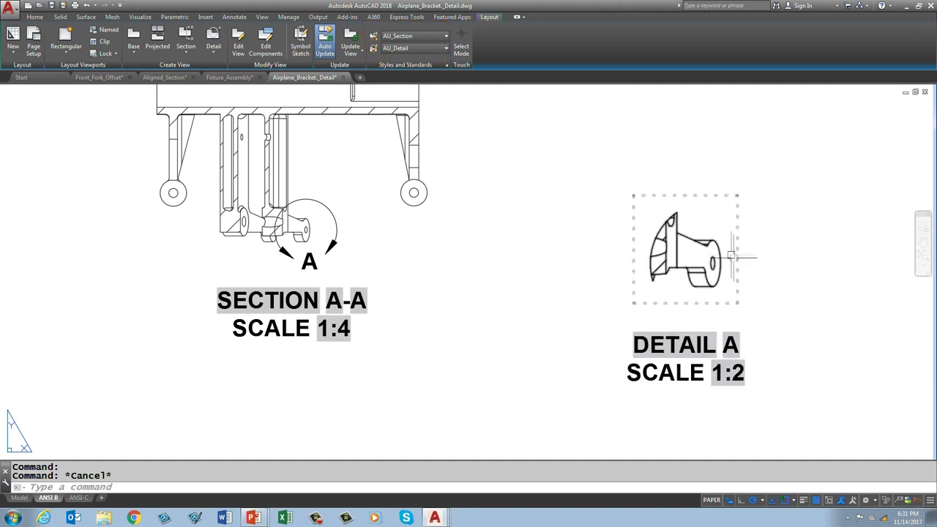
# - Edit the detail view so that its model edge is Smooth with connection line
pyautogui.click(729, 194)
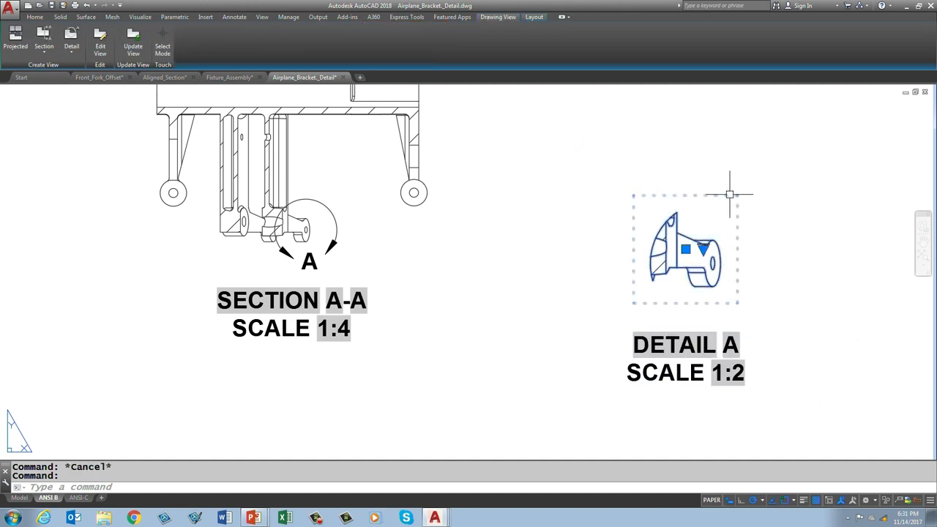
pyautogui.click(101, 50)
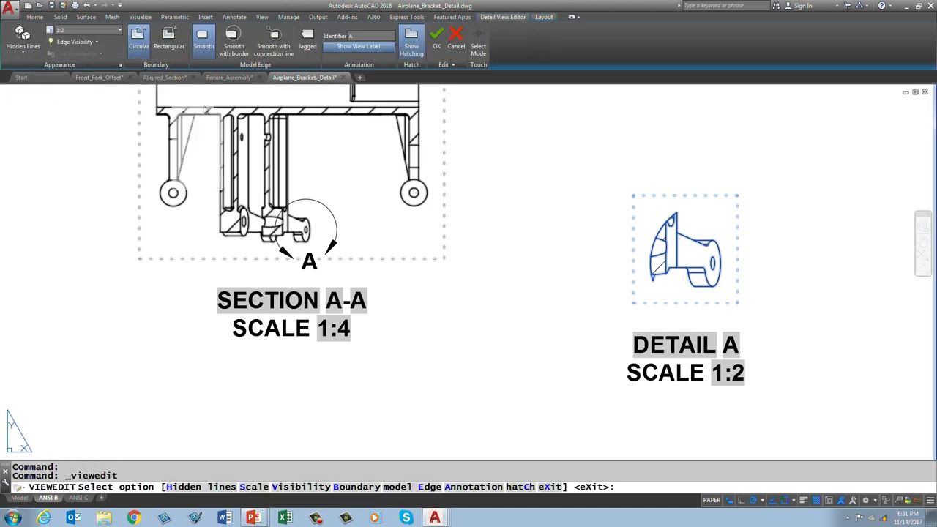
pyautogui.click(281, 44)
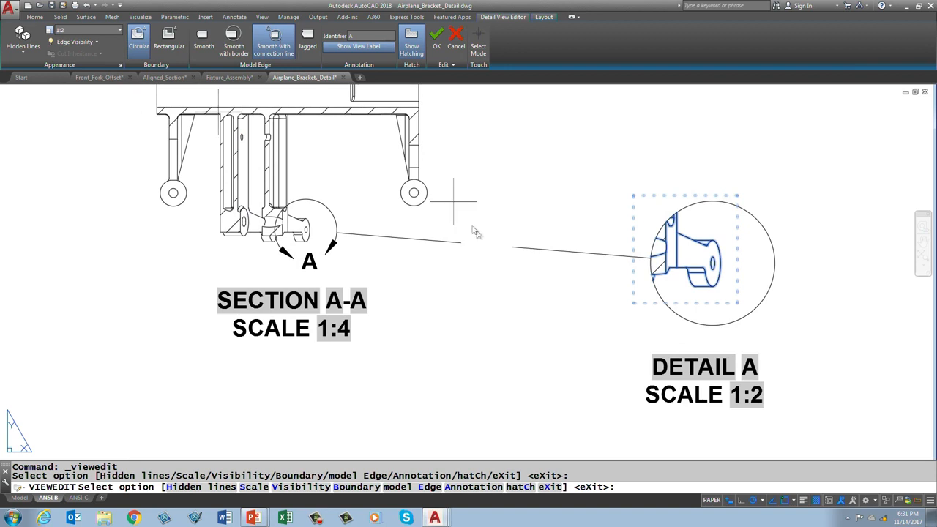
pyautogui.press('Escape')
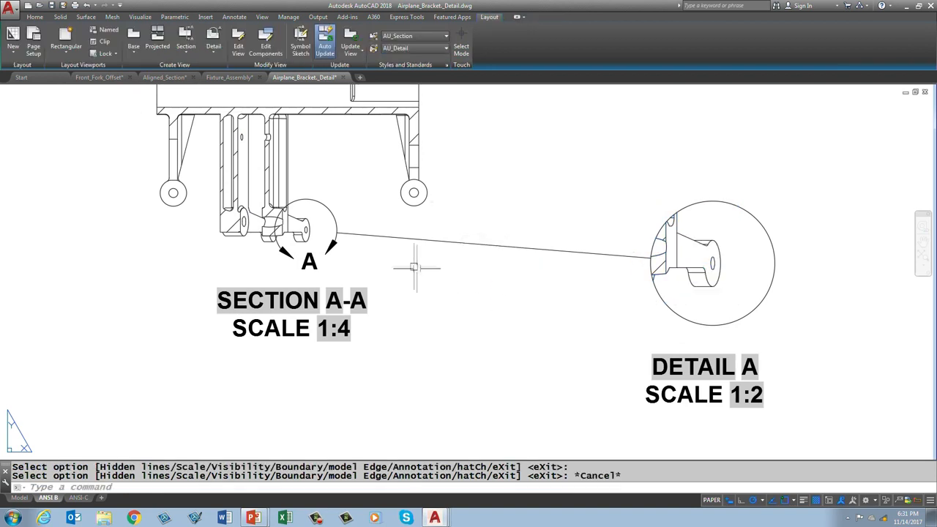
# - Examine the detail boundary around the lug's hole and the Concentric constraint among the parametric tools
pyautogui.scroll(4, 300, 222)
pyautogui.moveTo(309, 253); pyautogui.dragTo(354, 295, button='middle')
pyautogui.scroll(2, 354, 296)
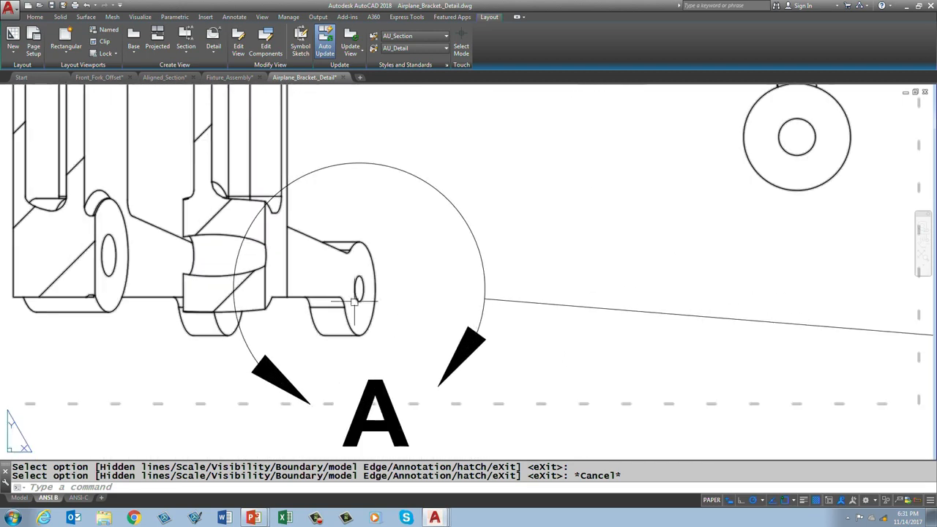
pyautogui.scroll(-2, 354, 295)
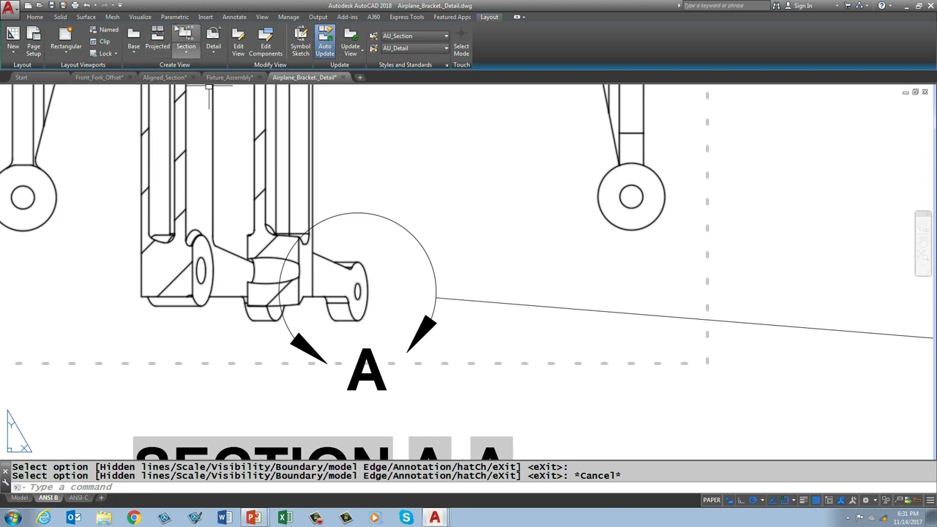
pyautogui.click(175, 17)
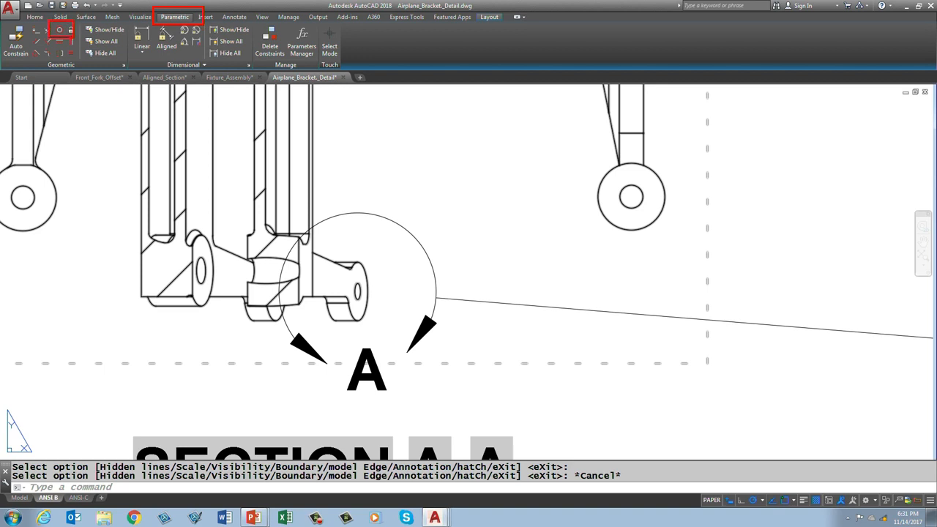
pyautogui.moveTo(72, 38); pyautogui.dragTo(260, 207)
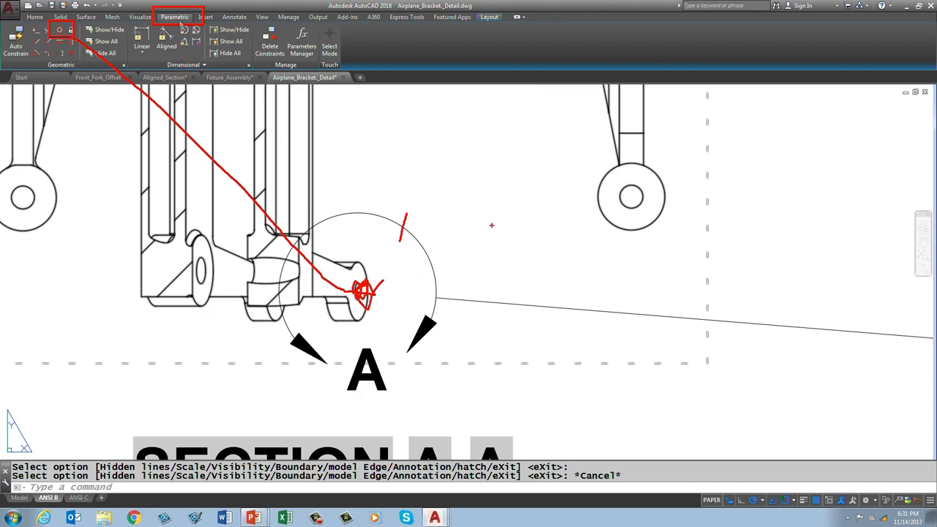
# - Start a rectangular detail view of the side view, with its boundary centred between and enclosing the two upper bosses
pyautogui.scroll(-5, 333, 95)
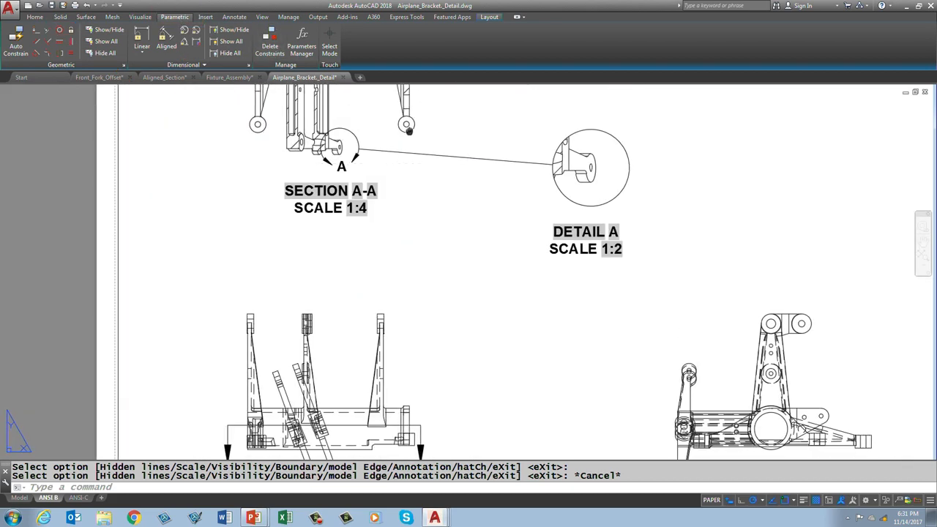
pyautogui.moveTo(409, 132); pyautogui.dragTo(307, 175, button='middle')
pyautogui.moveTo(561, 264); pyautogui.dragTo(262, 155, button='middle')
pyautogui.moveTo(388, 217); pyautogui.dragTo(374, 187, button='middle')
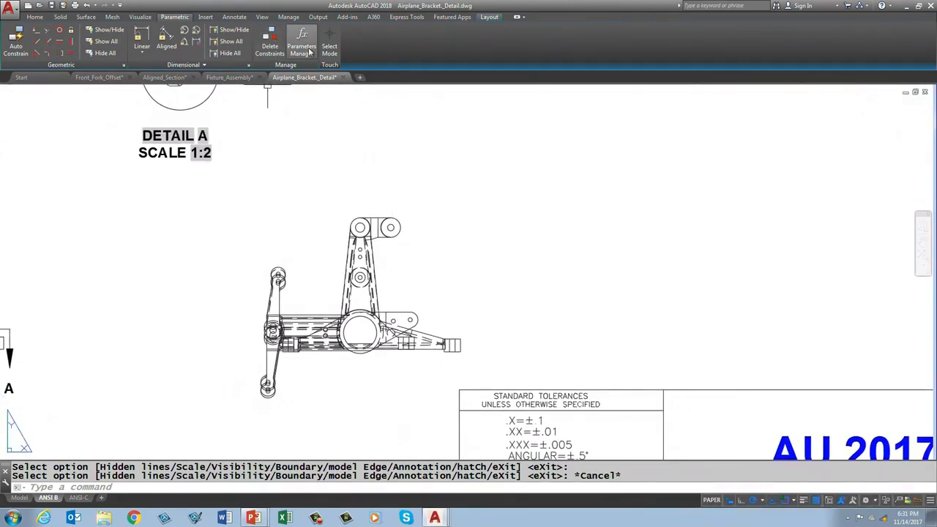
pyautogui.click(490, 18)
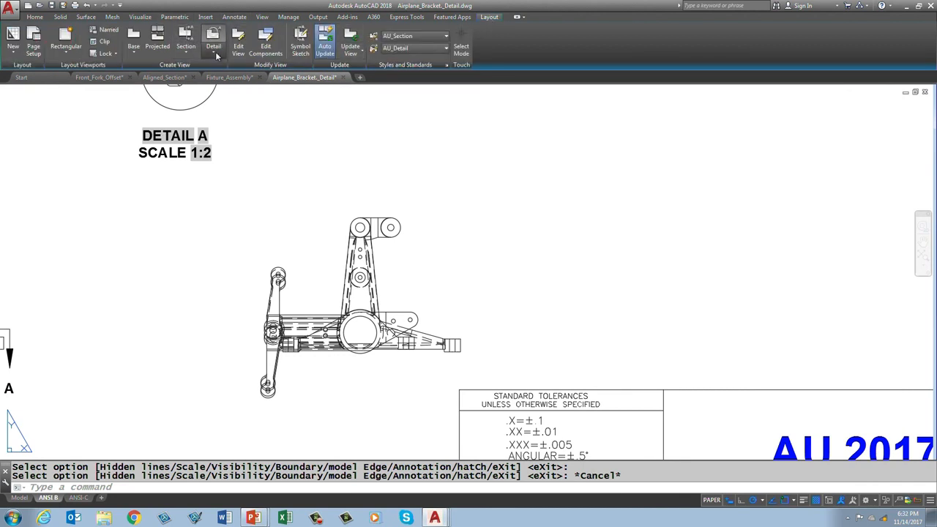
pyautogui.click(213, 53)
pyautogui.click(208, 89)
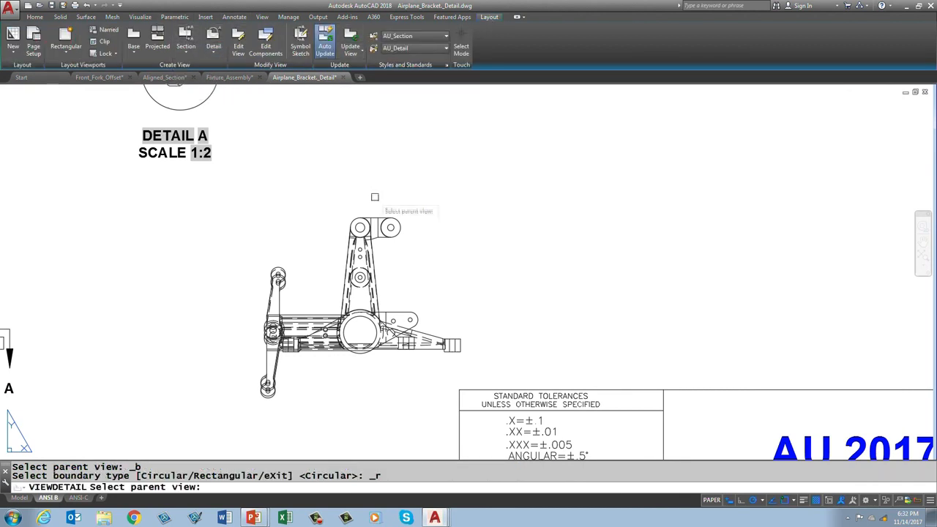
pyautogui.click(375, 207)
pyautogui.scroll(5, 377, 242)
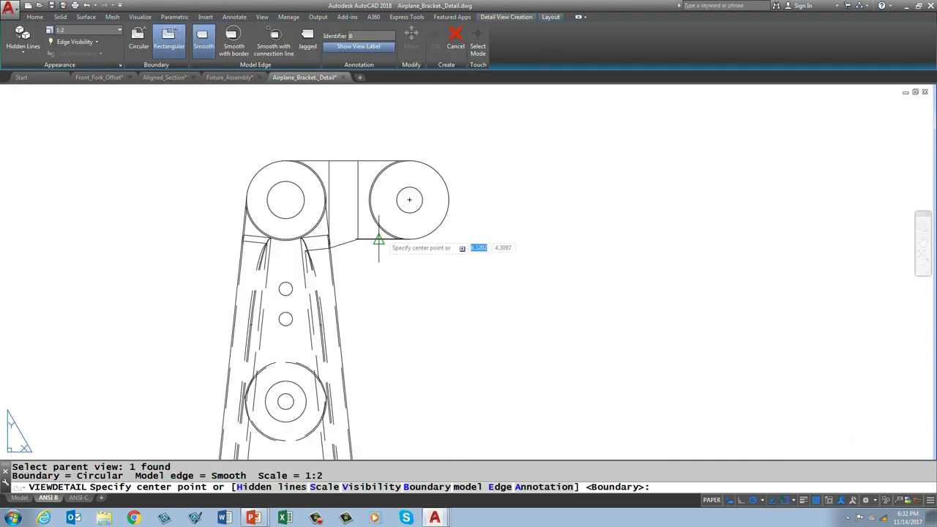
pyautogui.click(344, 200)
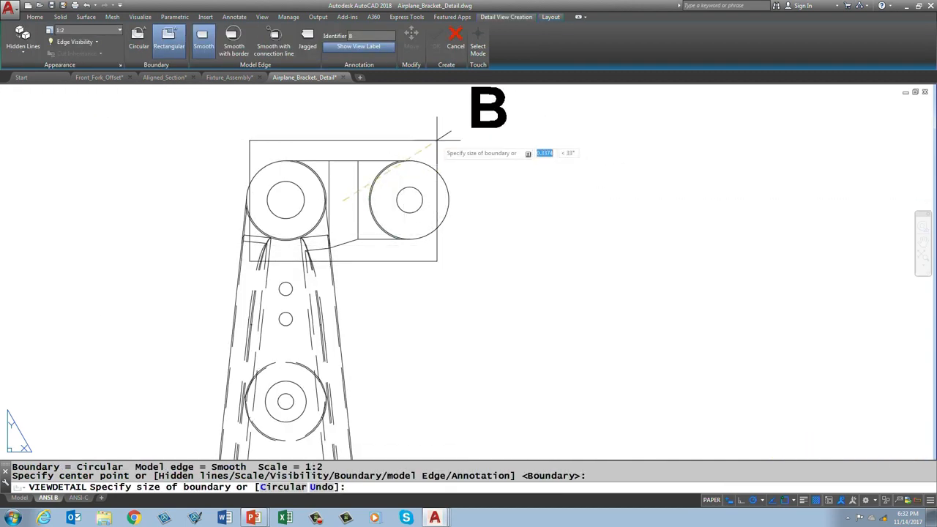
pyautogui.click(473, 133)
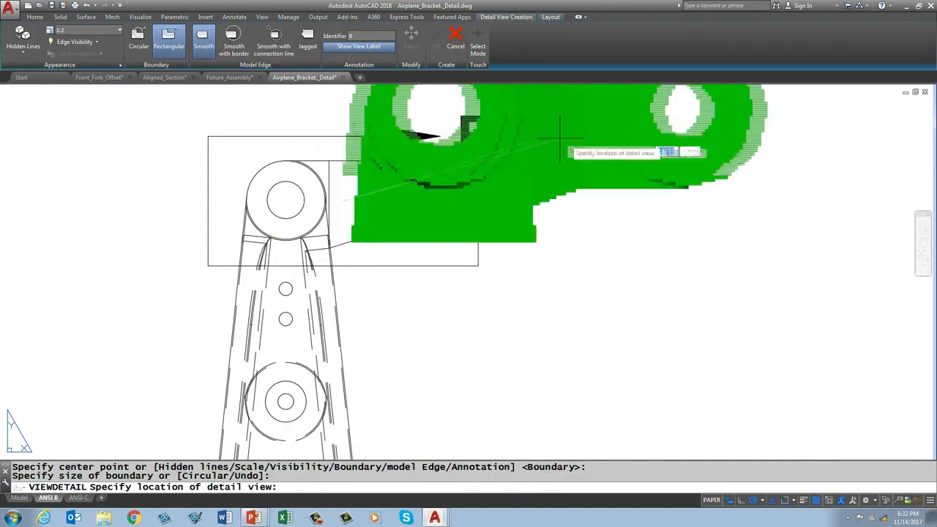
# - Place the 1:2 detail view above the title block's tolerance table and finish creating it
pyautogui.scroll(-5, 663, 220)
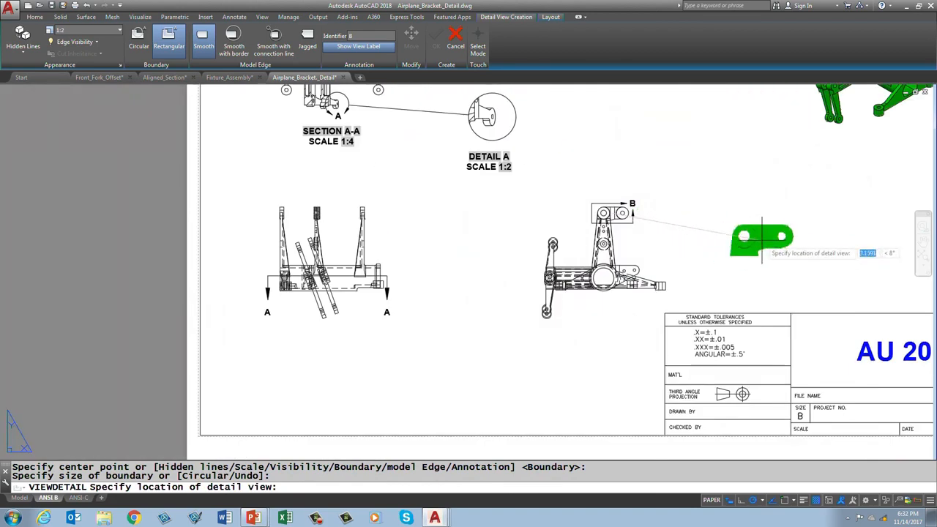
pyautogui.click(762, 240)
pyautogui.click(785, 333)
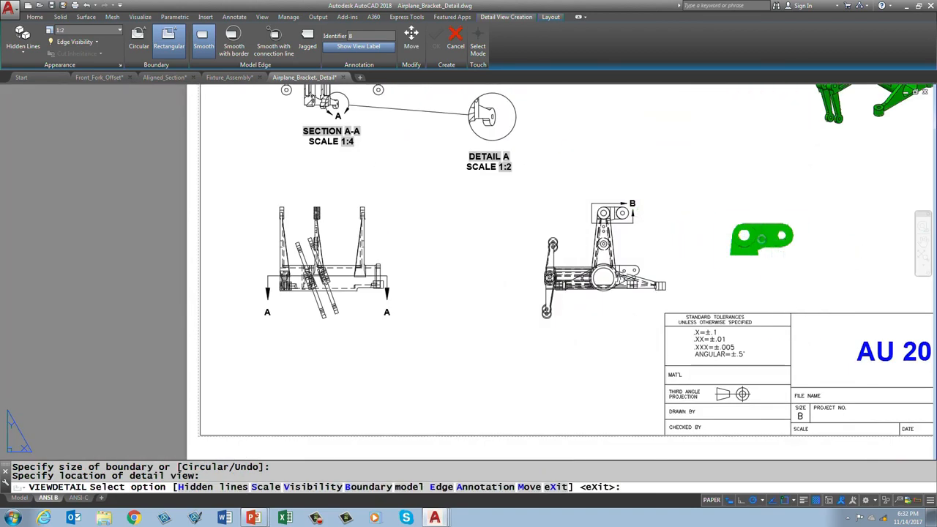
# - Move the identifier B from the rectangular boundary's corner to the middle of its upper edge
pyautogui.scroll(6, 592, 236)
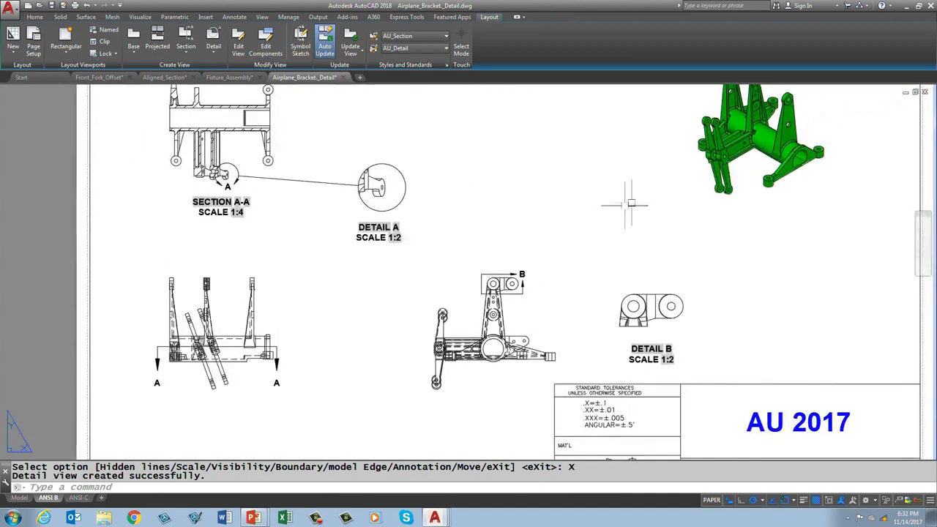
pyautogui.click(427, 319)
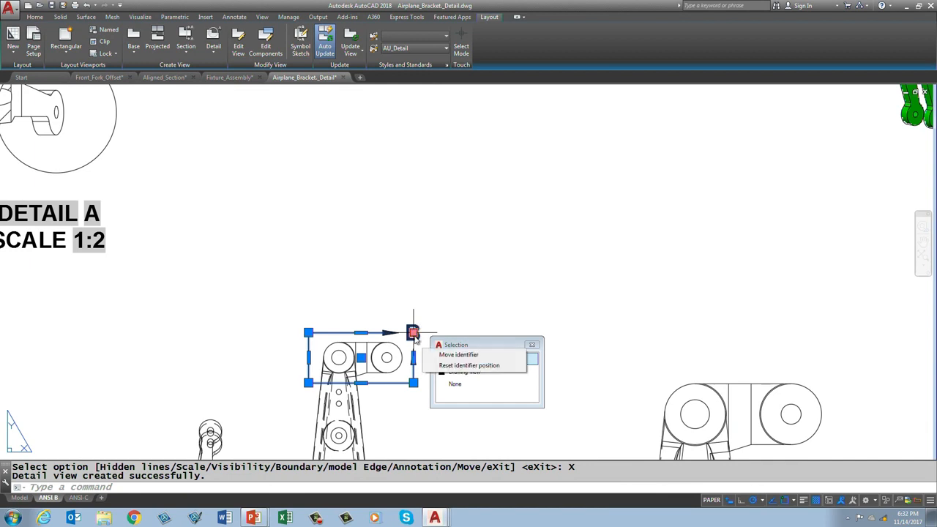
pyautogui.click(414, 334)
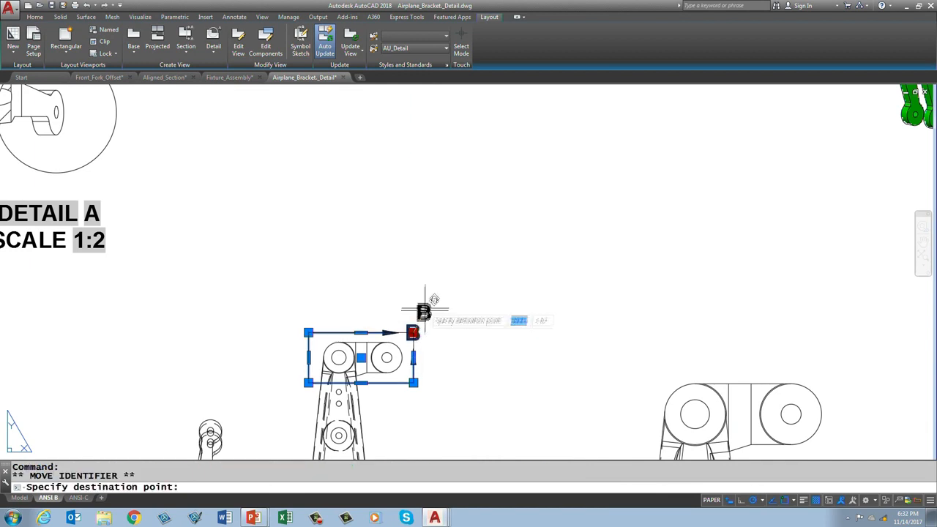
pyautogui.click(361, 333)
pyautogui.press('Escape')
pyautogui.press('Escape')
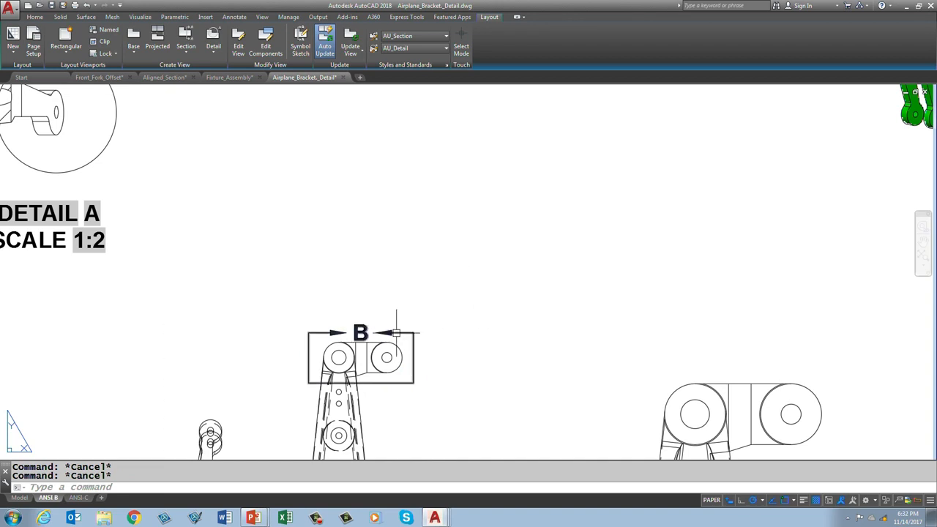
# - Shift the identifier B slightly above the upper edge of the rectangular detail boundary
pyautogui.click(396, 333)
pyautogui.scroll(4, 364, 325)
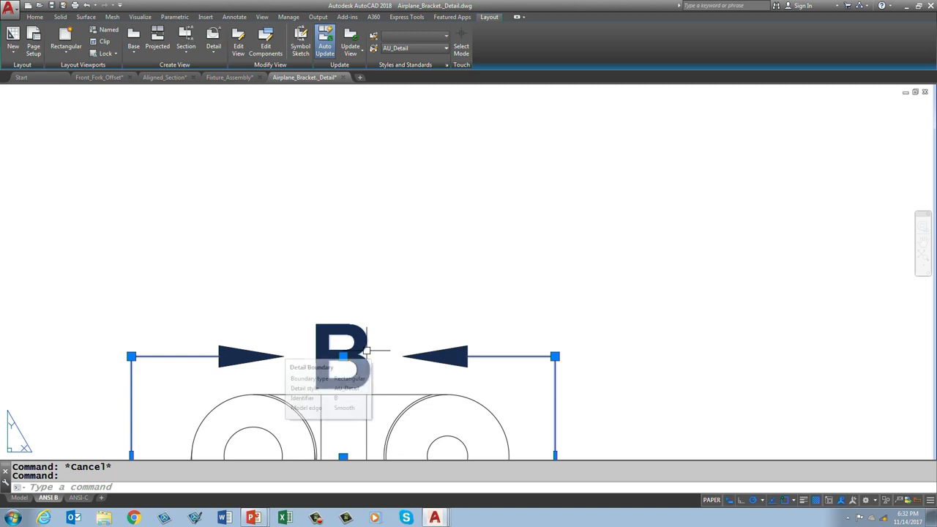
pyautogui.click(343, 355)
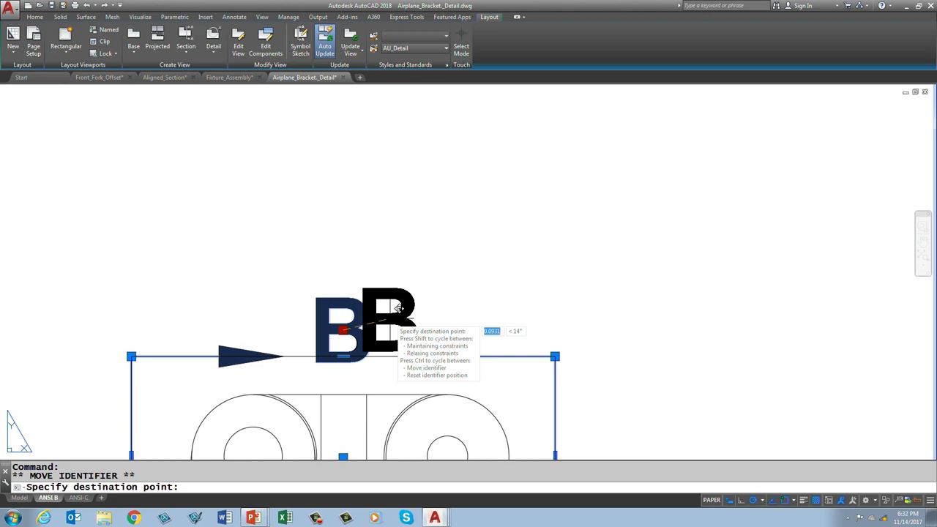
pyautogui.press('Escape')
# - Open the Detail B view for editing and examine its scale, boundary and model edge options
pyautogui.scroll(-5, 431, 289)
pyautogui.scroll(-6, 481, 249)
pyautogui.moveTo(476, 176); pyautogui.dragTo(436, 244, button='middle')
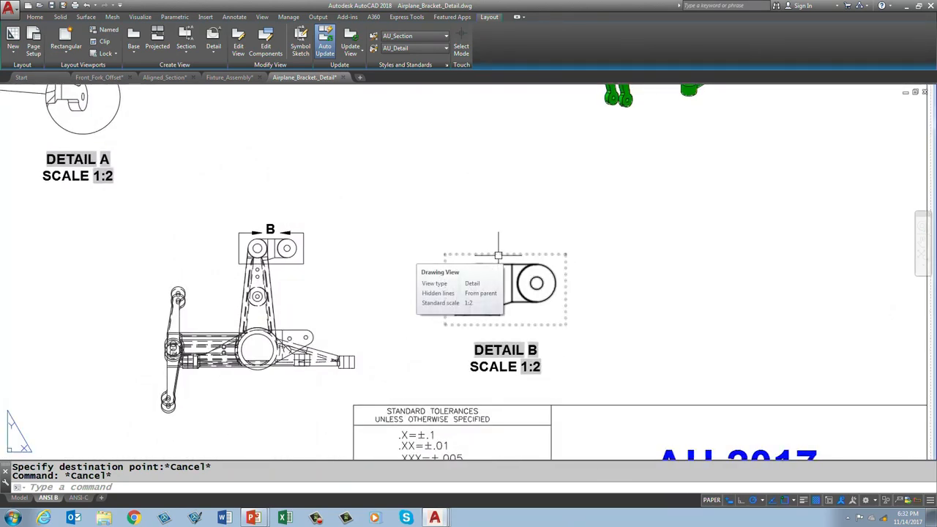
pyautogui.click(498, 256)
pyautogui.press('Escape')
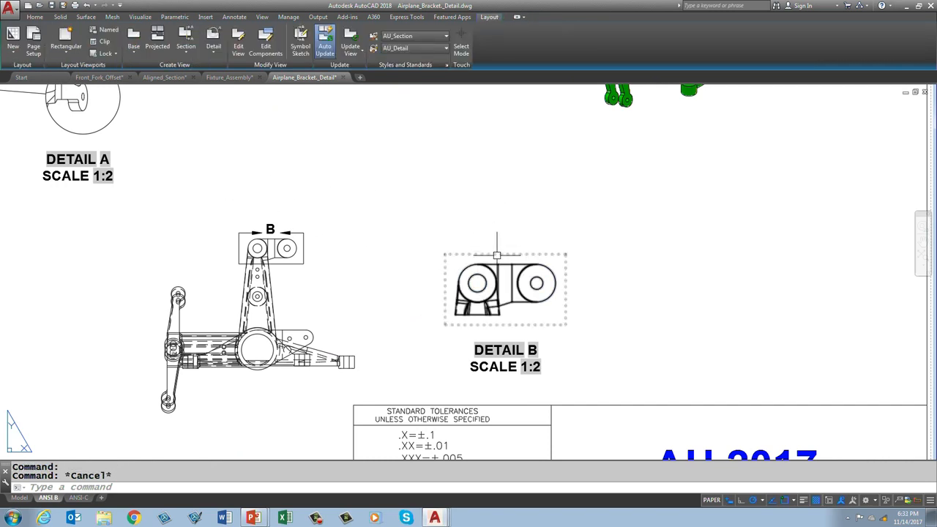
pyautogui.click(498, 256)
pyautogui.click(103, 55)
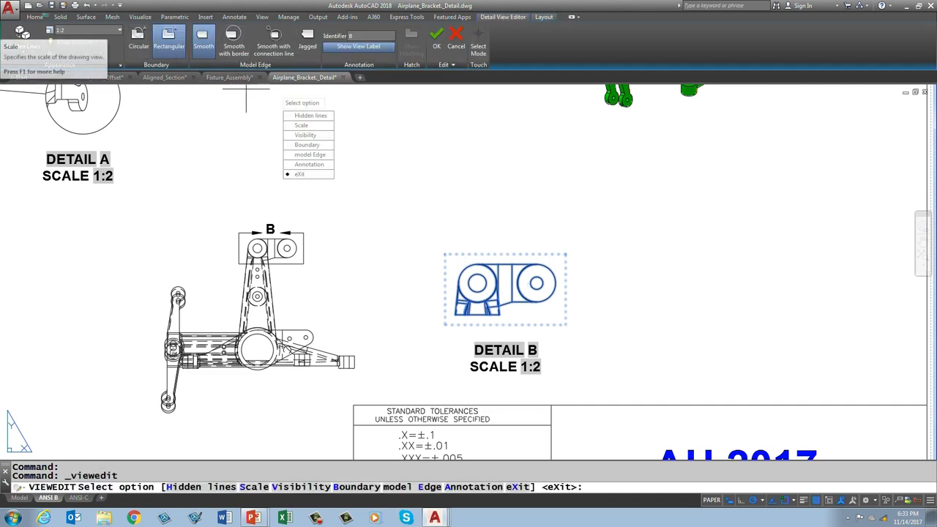
pyautogui.press('Escape')
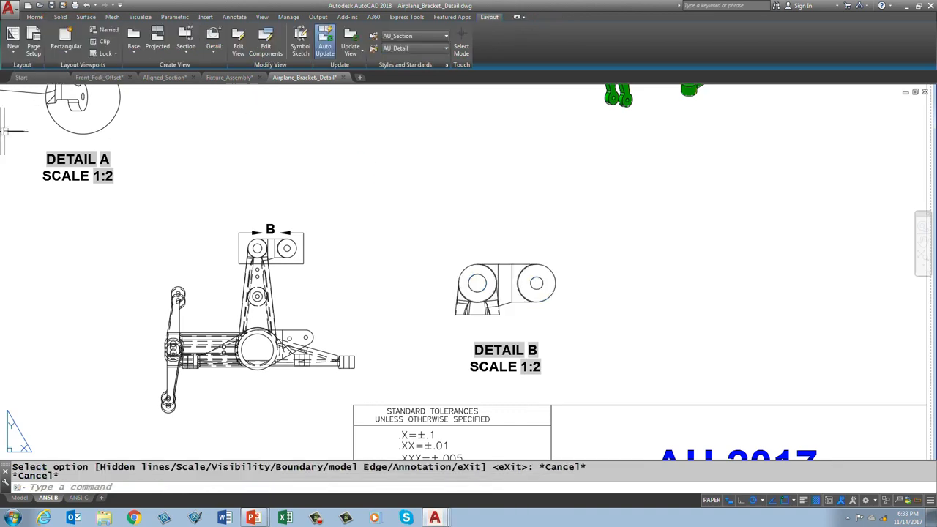
# - Examine the angled arms in the base view as a possible cutting direction for a section B-B
pyautogui.scroll(-4, 122, 216)
pyautogui.moveTo(117, 227); pyautogui.dragTo(482, 208, button='middle')
pyautogui.scroll(6, 376, 216)
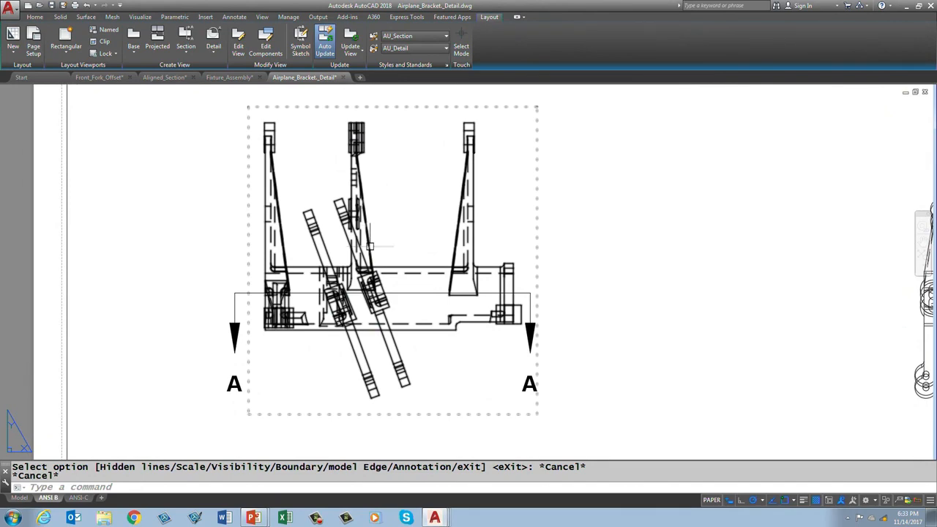
pyautogui.scroll(2, 373, 244)
pyautogui.moveTo(371, 244)
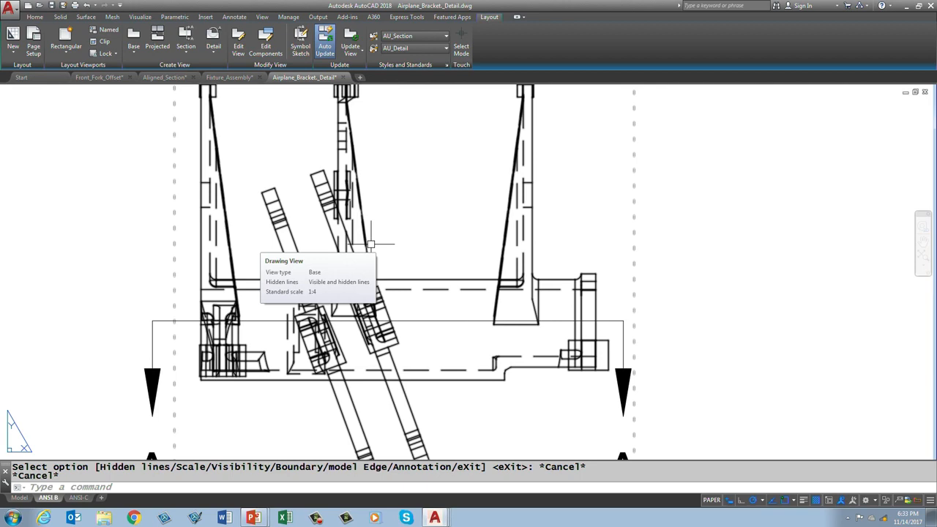
pyautogui.scroll(-4, 370, 185)
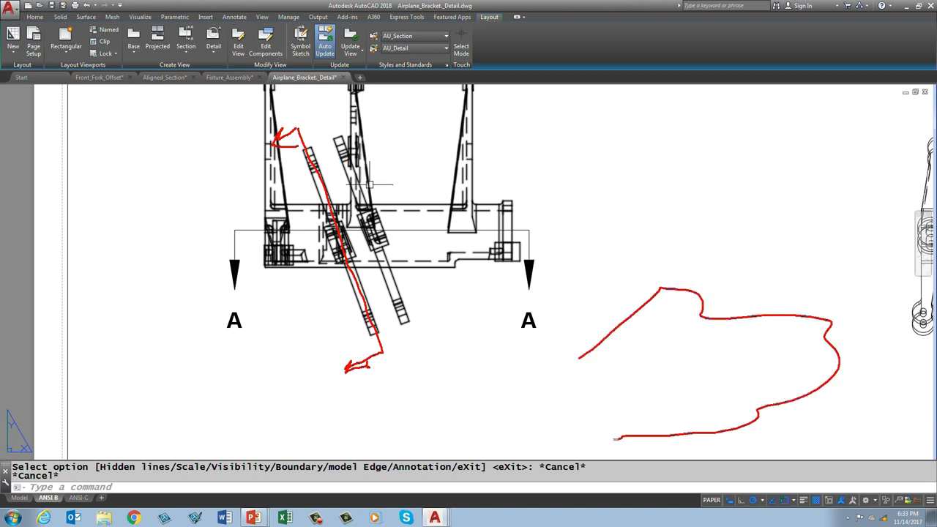
pyautogui.moveTo(603, 362)
pyautogui.mouseDown()
pyautogui.moveTo(609, 353)
pyautogui.moveTo(611, 379)
pyautogui.moveTo(682, 359)
pyautogui.mouseUp()
pyautogui.moveTo(687, 353)
pyautogui.mouseDown()
pyautogui.moveTo(692, 370)
pyautogui.moveTo(669, 384)
pyautogui.mouseUp()
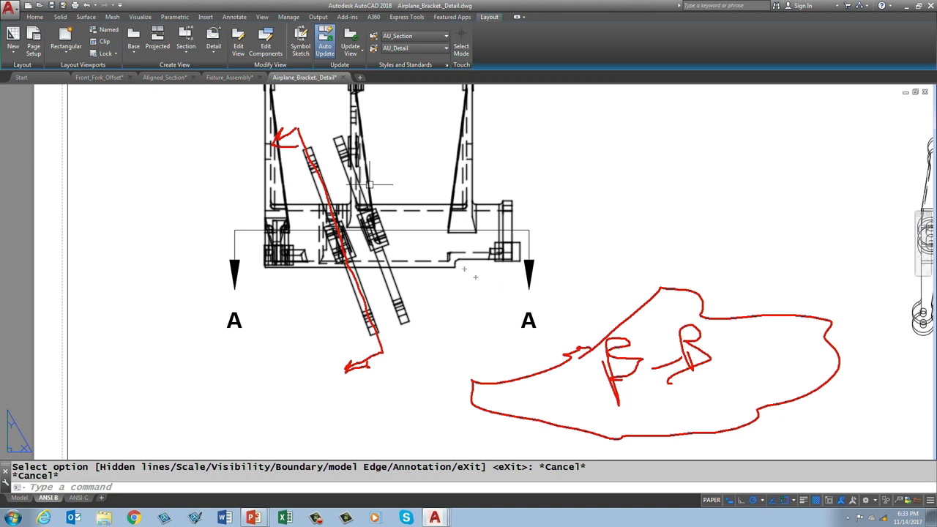
pyautogui.moveTo(197, 150)
pyautogui.mouseDown()
pyautogui.moveTo(223, 130)
pyautogui.moveTo(249, 196)
pyautogui.mouseUp()
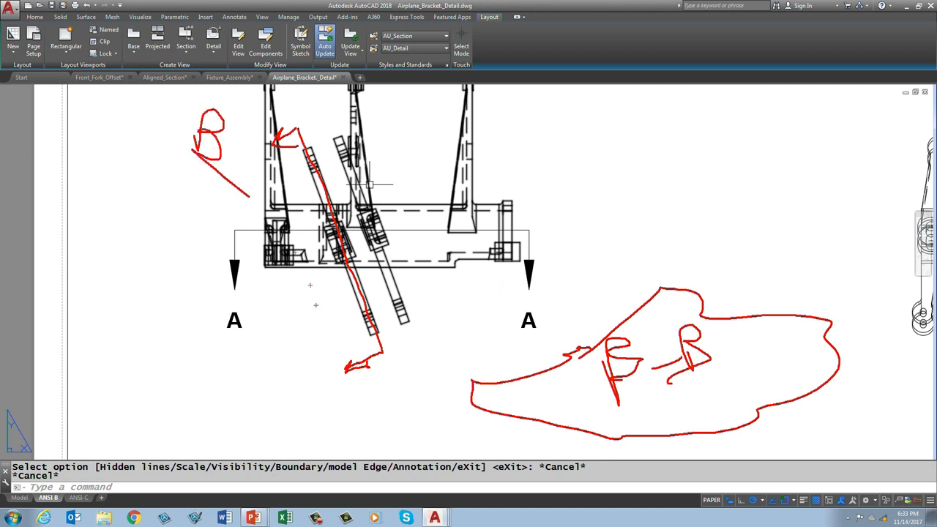
pyautogui.moveTo(300, 344)
pyautogui.mouseDown()
pyautogui.moveTo(329, 359)
pyautogui.moveTo(334, 381)
pyautogui.mouseUp()
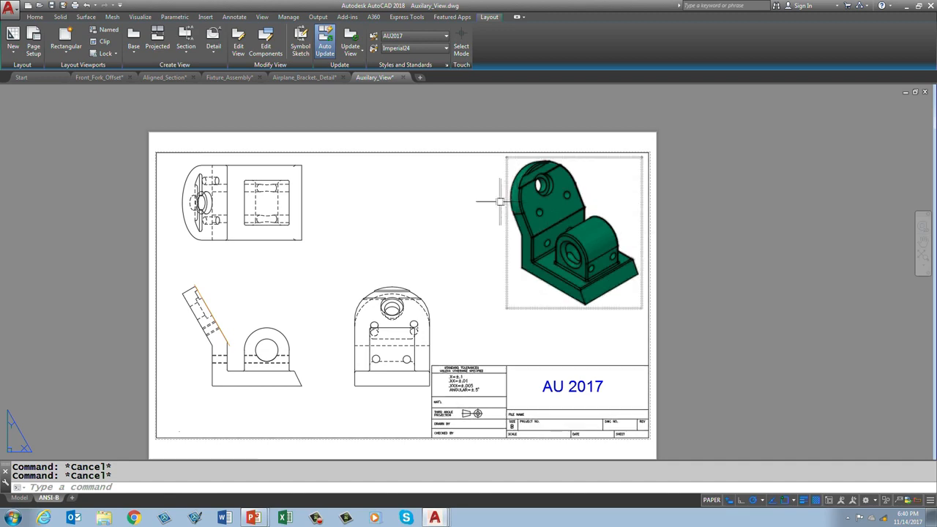
# - Examine the orange line along the inclined face of the front view in the Auxilary_View drawing
pyautogui.scroll(8, 176, 286)
pyautogui.scroll(-4, 105, 302)
pyautogui.scroll(6, 449, 316)
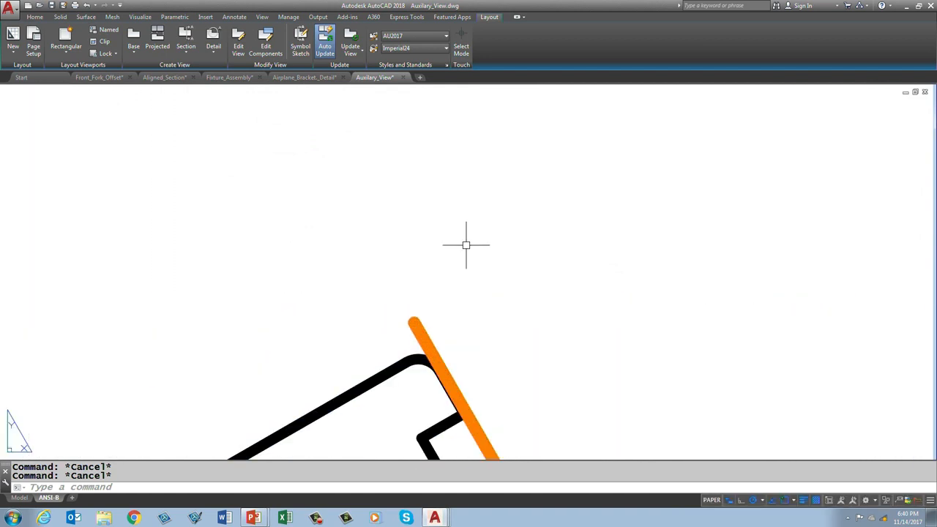
pyautogui.scroll(-6, 465, 245)
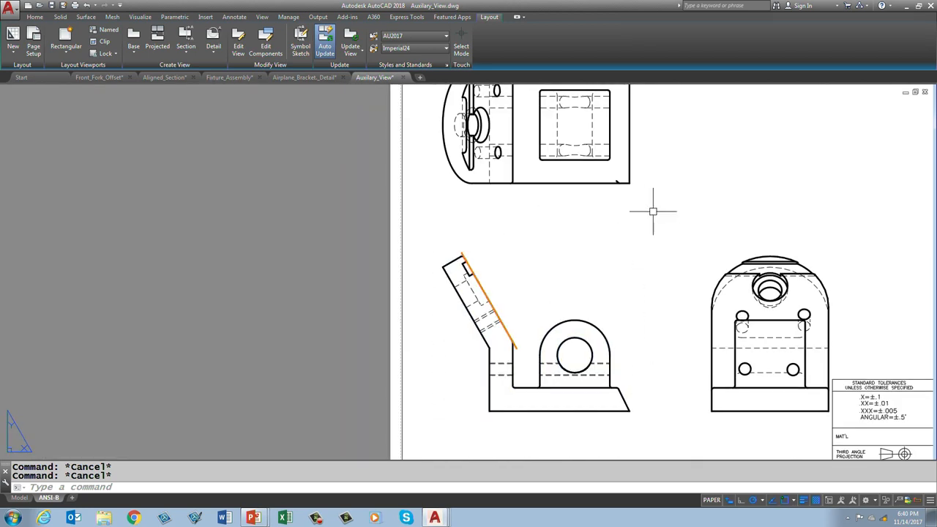
pyautogui.scroll(2, 552, 244)
pyautogui.scroll(-4, 593, 227)
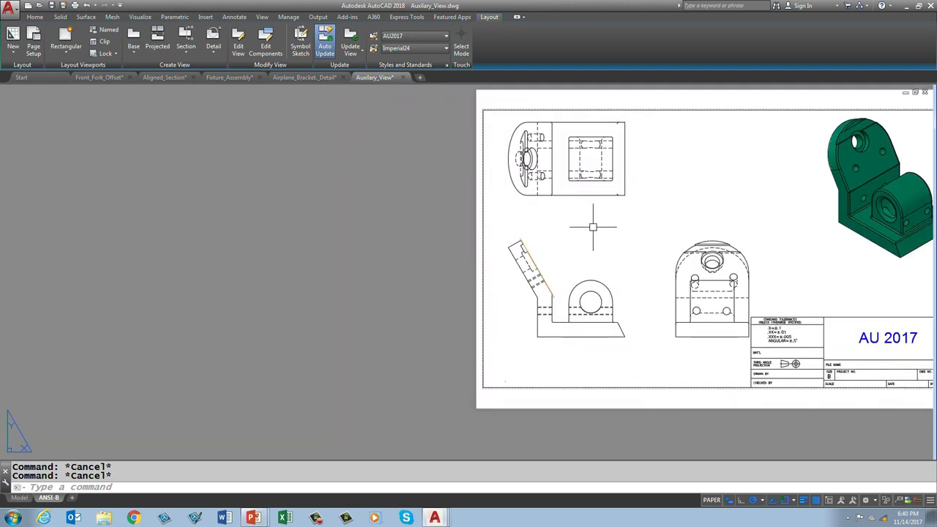
pyautogui.click(186, 53)
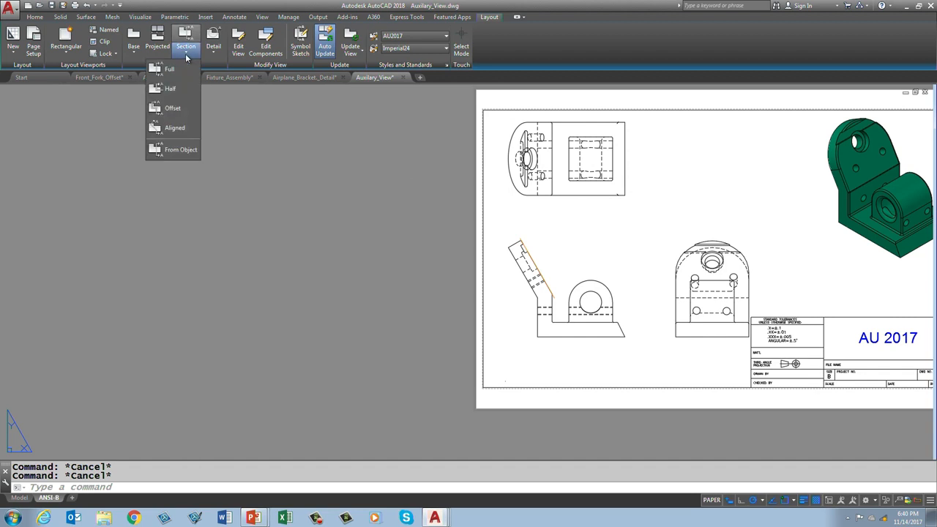
pyautogui.click(178, 69)
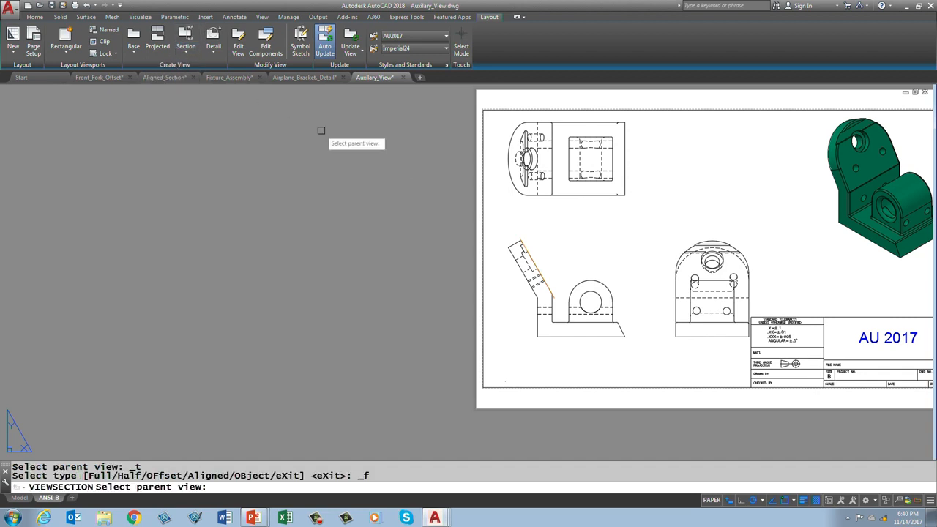
pyautogui.press('Escape')
# - Start a section from object on the front view, using the orange line along its inclined face as the cutting line
pyautogui.click(185, 55)
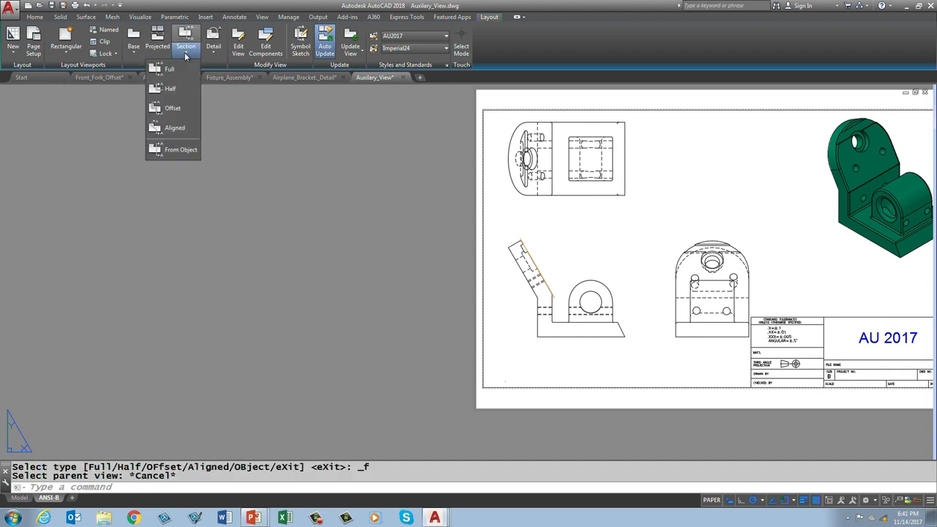
pyautogui.click(181, 150)
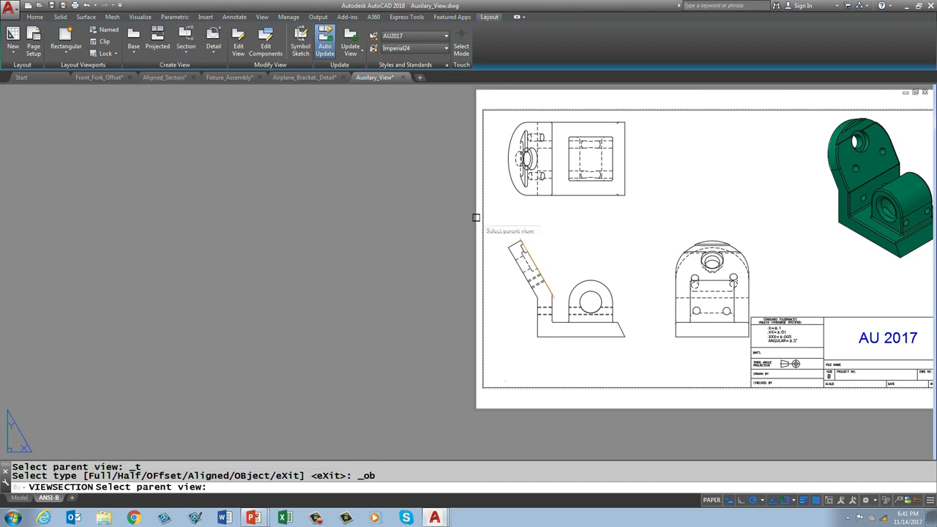
pyautogui.scroll(7, 483, 220)
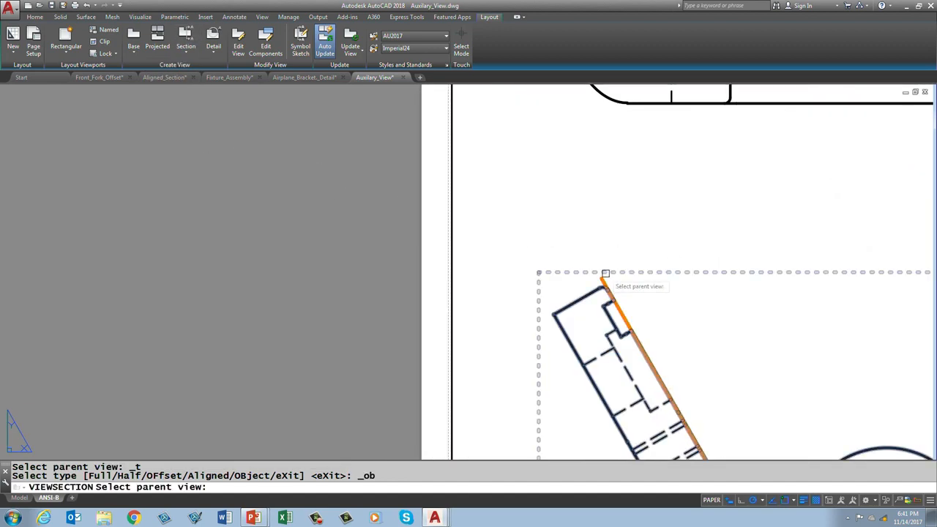
pyautogui.click(605, 274)
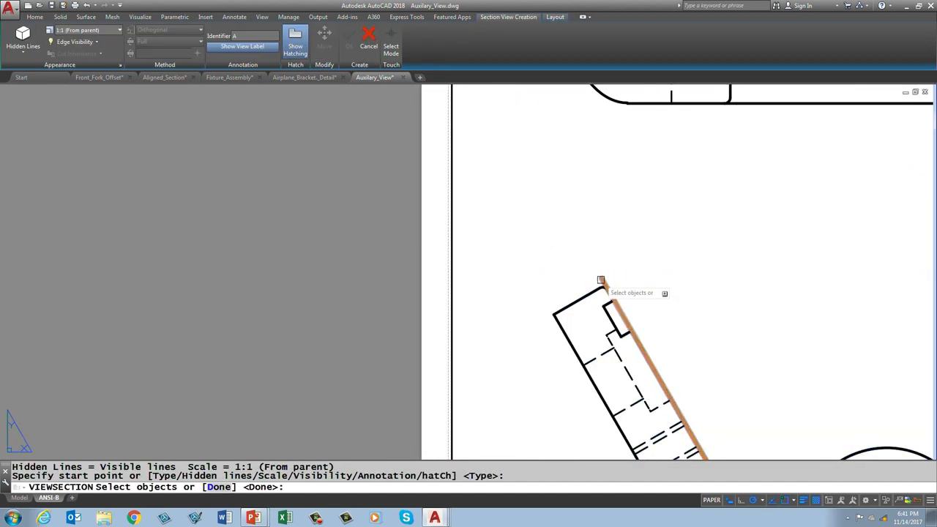
pyautogui.click(603, 280)
pyautogui.scroll(-5, 673, 284)
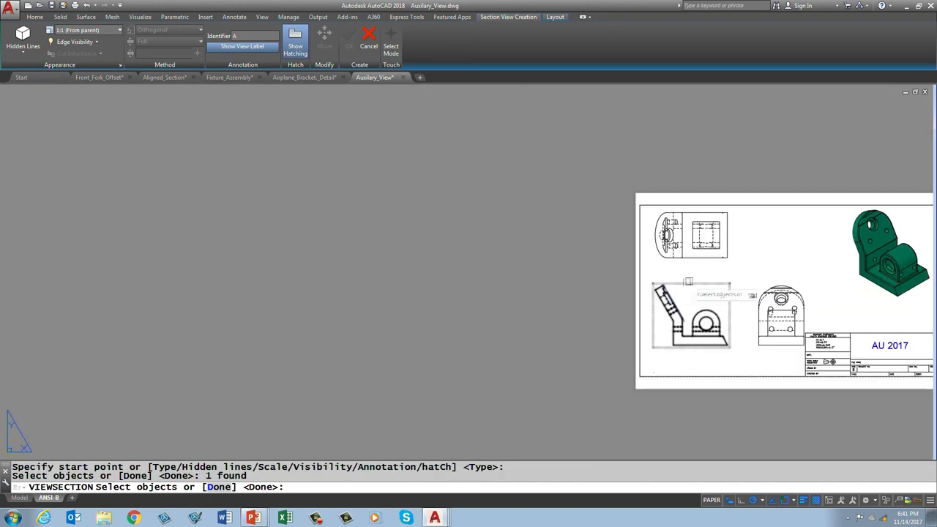
pyautogui.rightClick(728, 270)
pyautogui.click(749, 273)
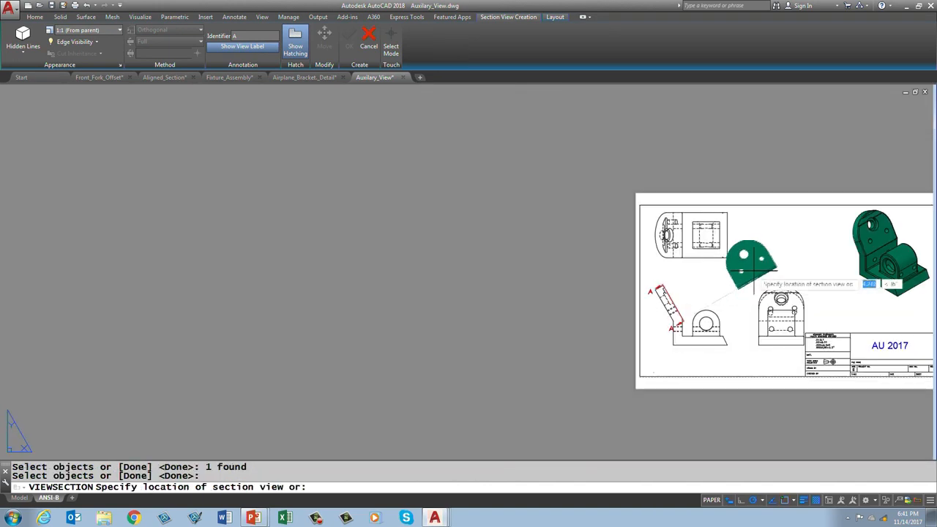
# - Place the section view, aligned with the inclined face, between the top view and the shaded isometric view
pyautogui.scroll(-3, 754, 273)
pyautogui.moveTo(754, 272); pyautogui.dragTo(510, 370, button='middle')
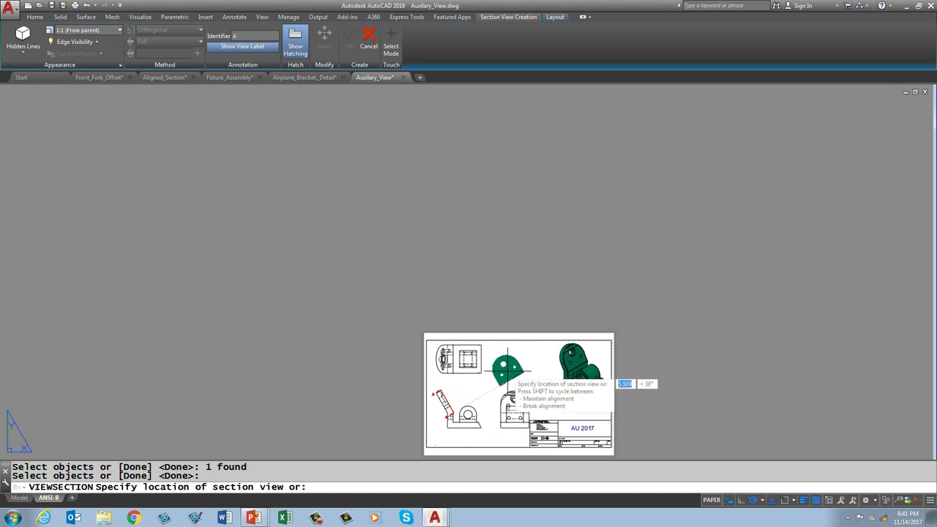
pyautogui.click(508, 368)
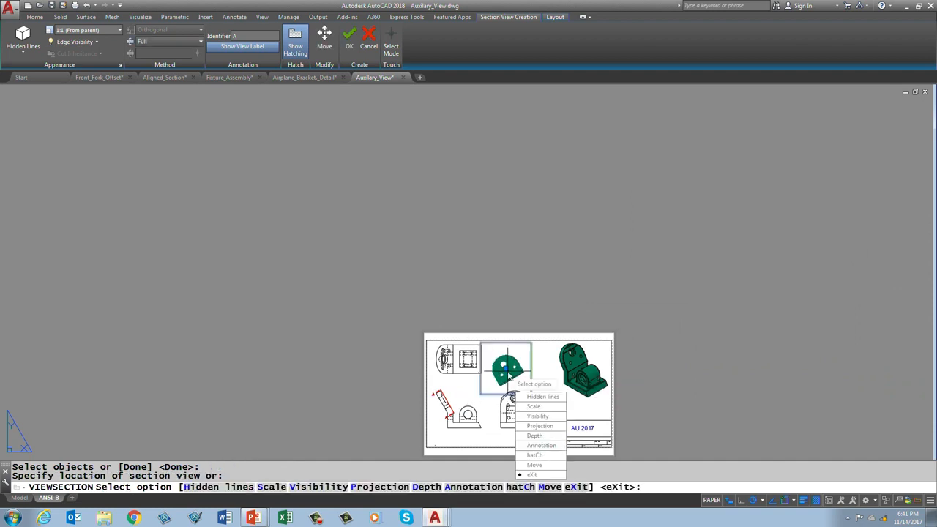
pyautogui.click(544, 477)
pyautogui.scroll(2, 540, 260)
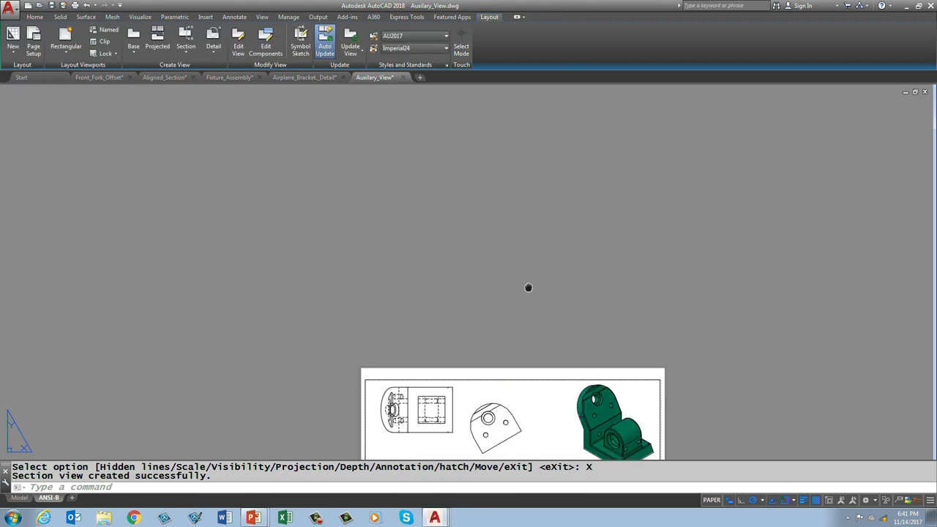
pyautogui.moveTo(529, 287); pyautogui.dragTo(499, 124, button='middle')
pyautogui.scroll(2, 478, 227)
pyautogui.moveTo(478, 228); pyautogui.dragTo(481, 195, button='middle')
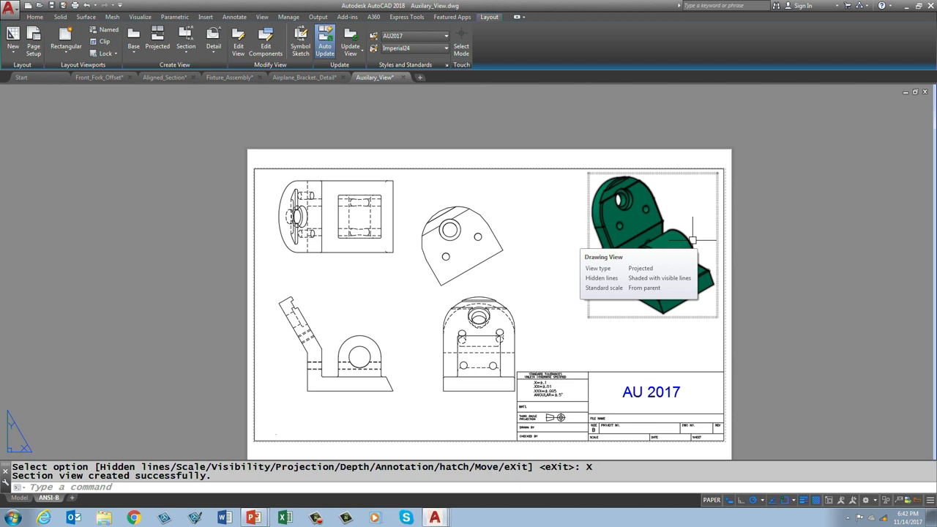
# - Open the layer list of the Auxilary_View drawing
pyautogui.click(35, 16)
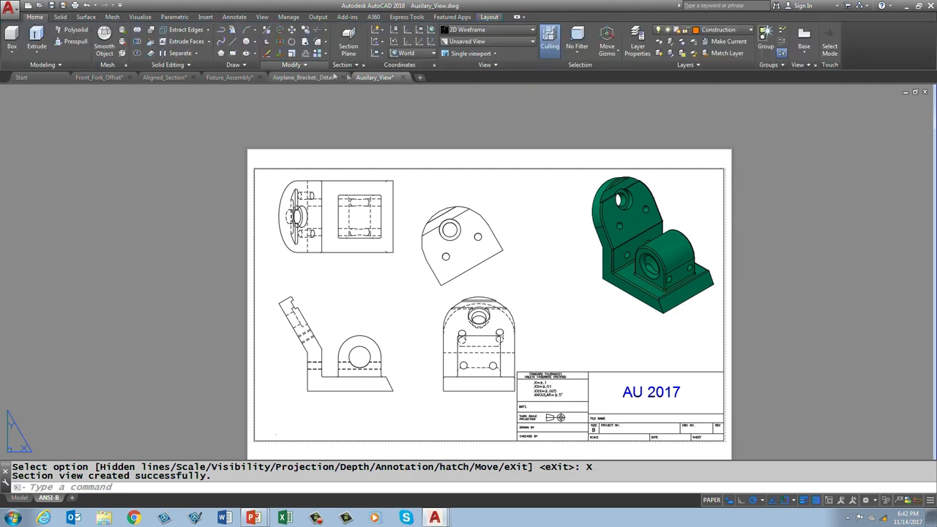
pyautogui.click(751, 31)
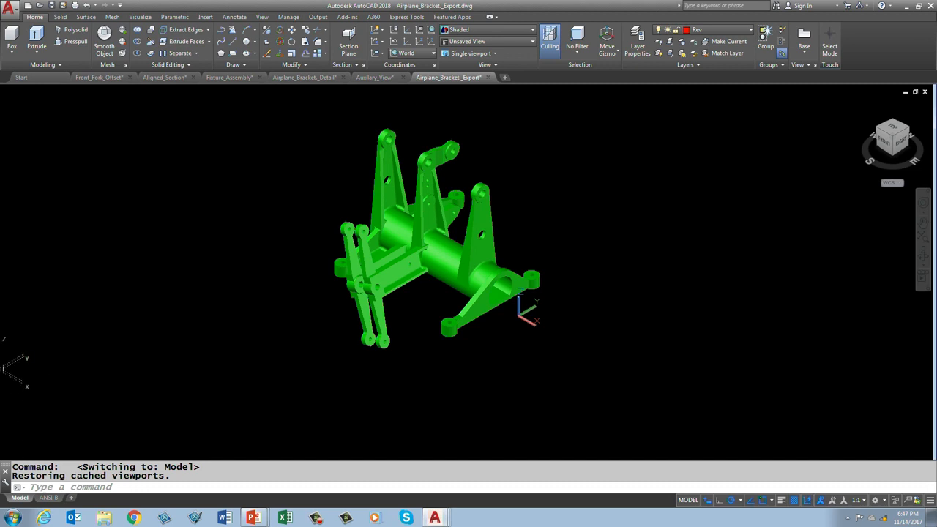
# - In the Aligned_Section model, delete the cylindrical inner face of the central hole and save the drawing
pyautogui.click(164, 76)
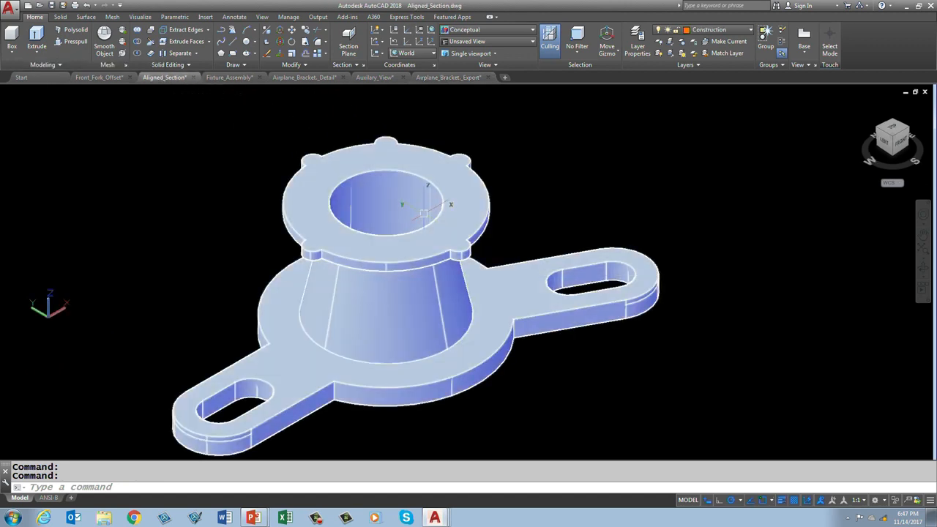
pyautogui.keyDown('ctrl'); pyautogui.click(409, 192); pyautogui.keyUp('ctrl')
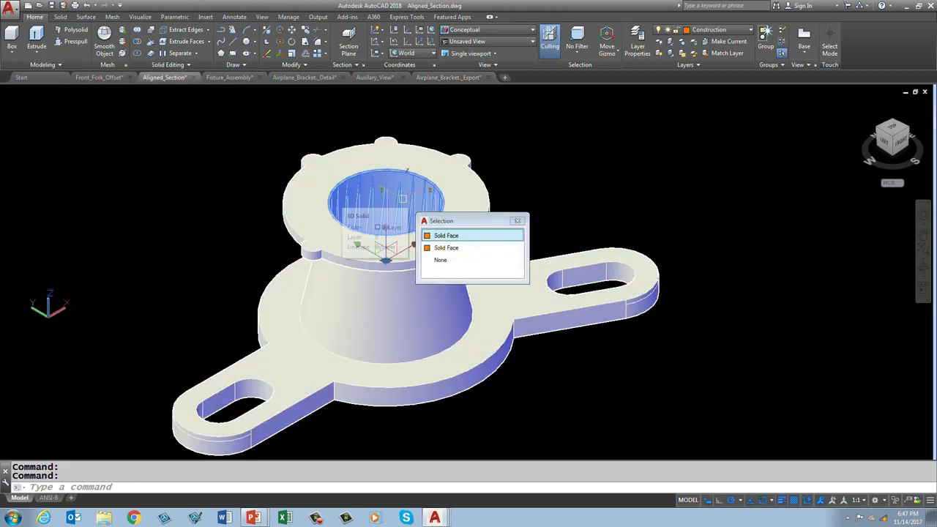
pyautogui.press('Delete')
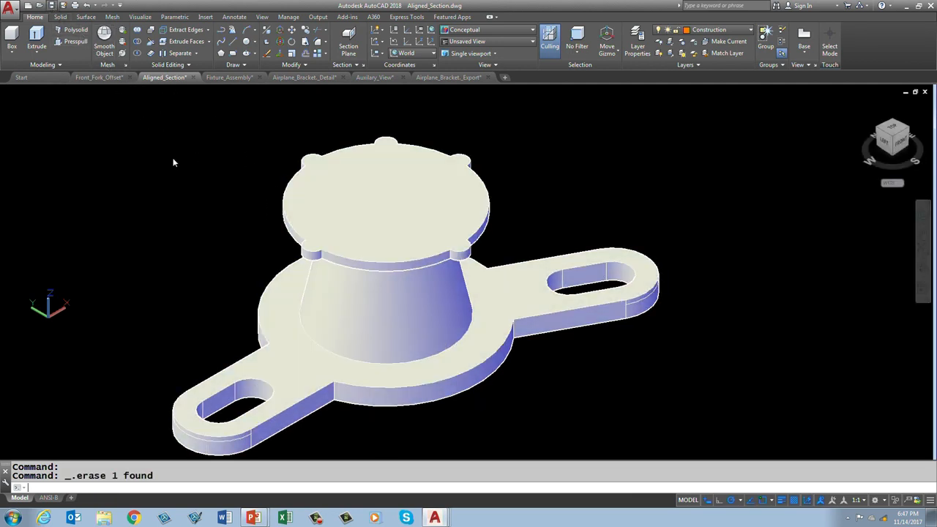
pyautogui.hotkey('ctrl', 's')
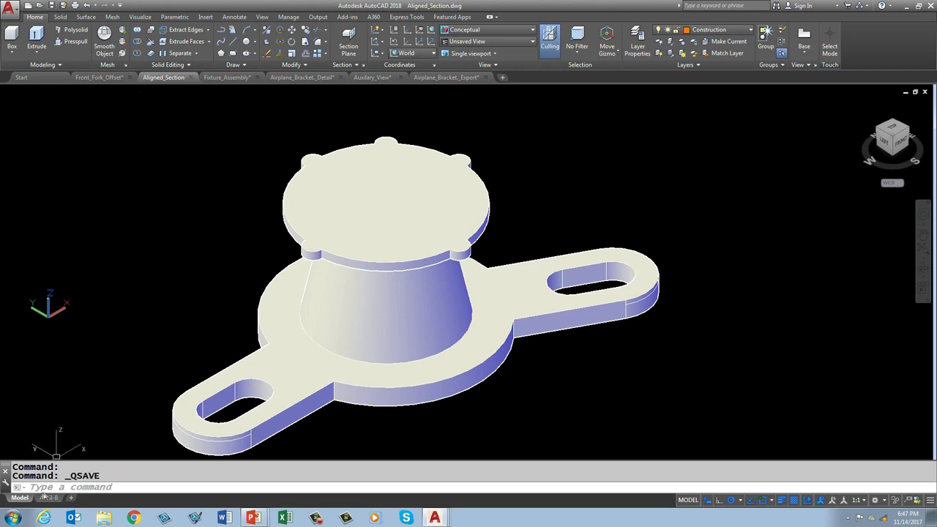
# - Check how the base view and section A-A in the ANSI-B layout reflect the model edit
pyautogui.click(48, 497)
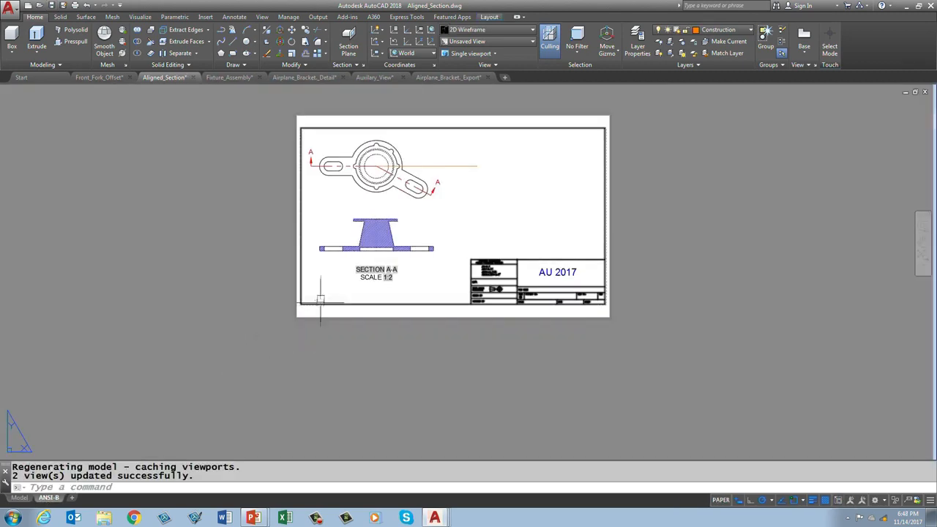
pyautogui.scroll(4, 374, 219)
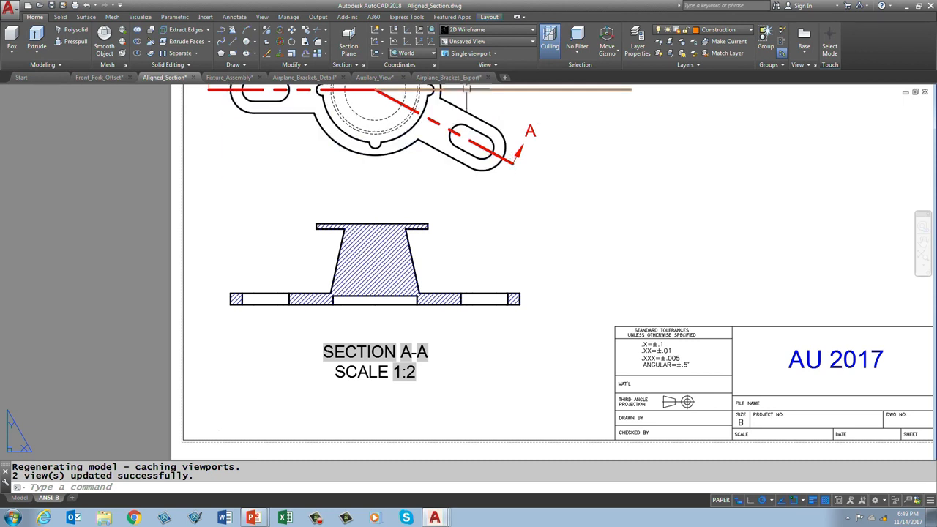
# - Start the EXPORTLAYOUT command for the ANSI-B layout of the Airplane_Bracket._Export drawing
pyautogui.click(461, 78)
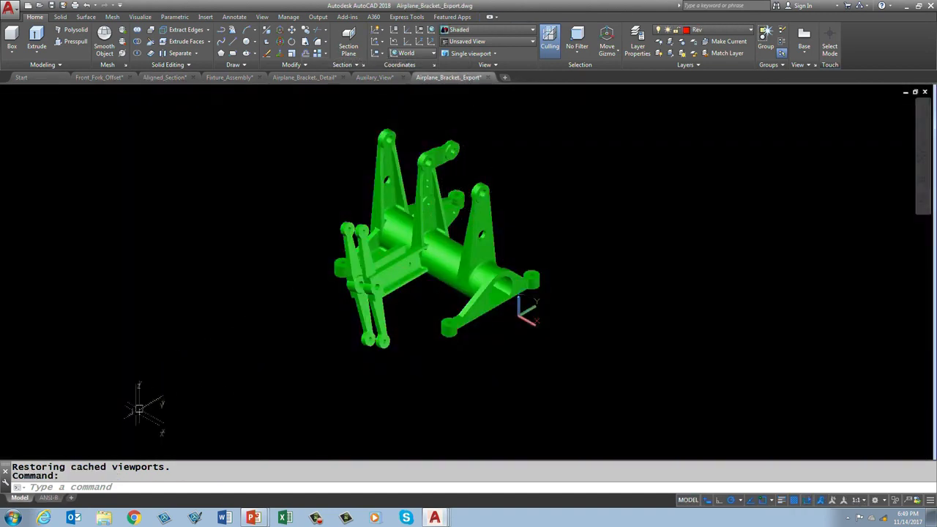
pyautogui.click(49, 498)
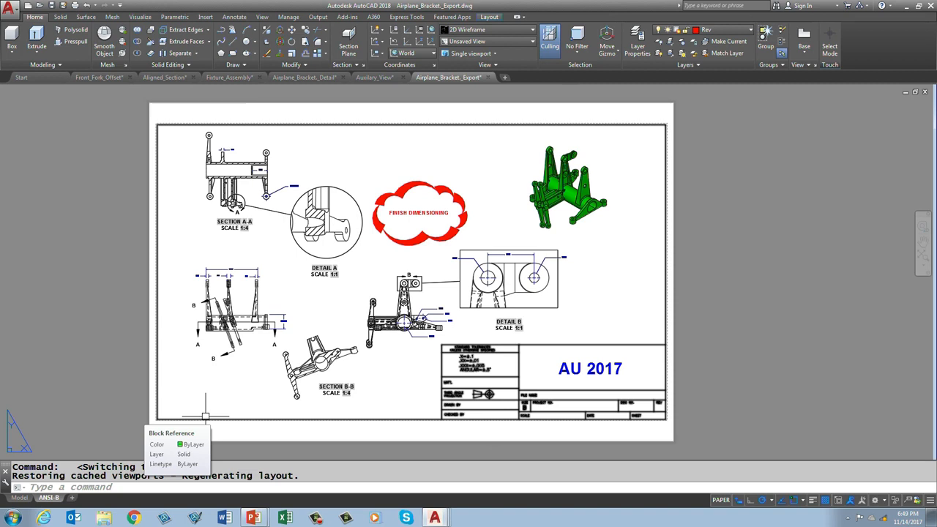
pyautogui.write('expoe')
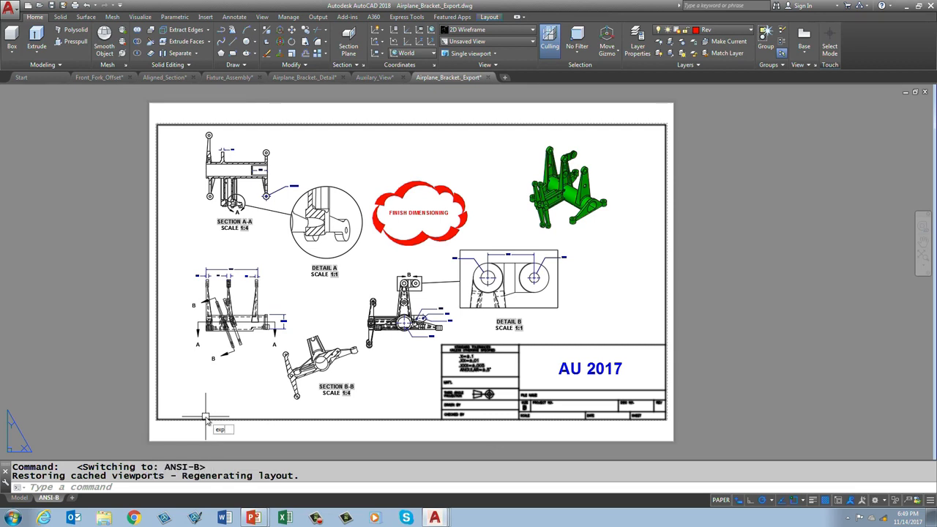
pyautogui.press('BackSpace')
pyautogui.press('BackSpace')
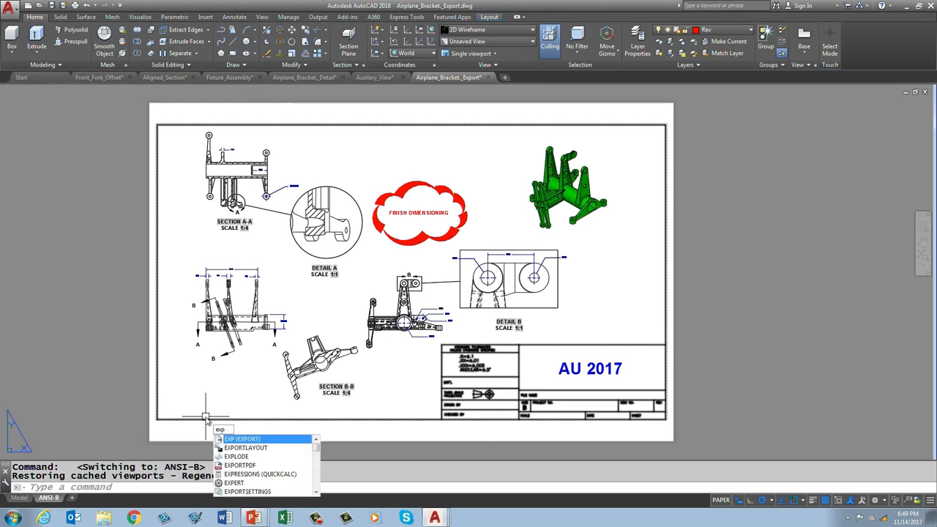
pyautogui.click(239, 448)
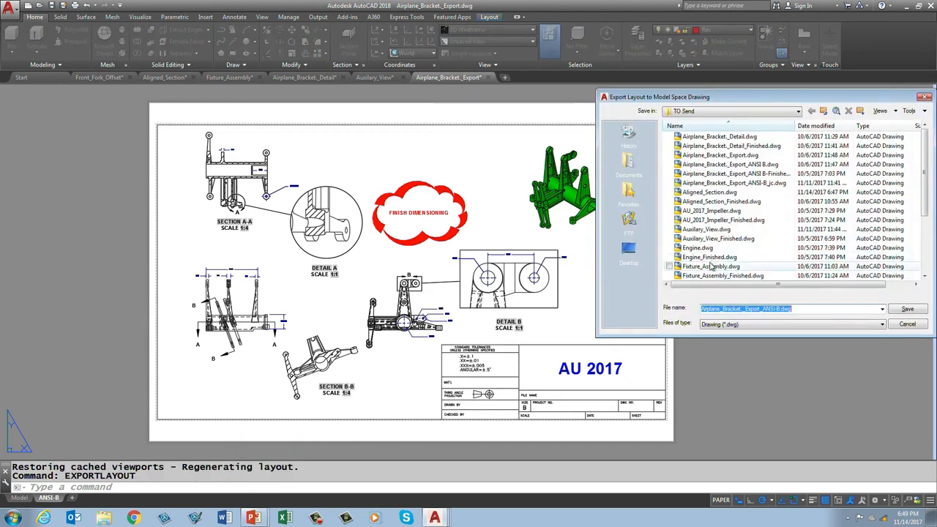
# - Save the exported layout as Airplane_Bracket._Export_ANSI-B.dwg in the CP124029-L folder and open the new drawing
pyautogui.click(716, 112)
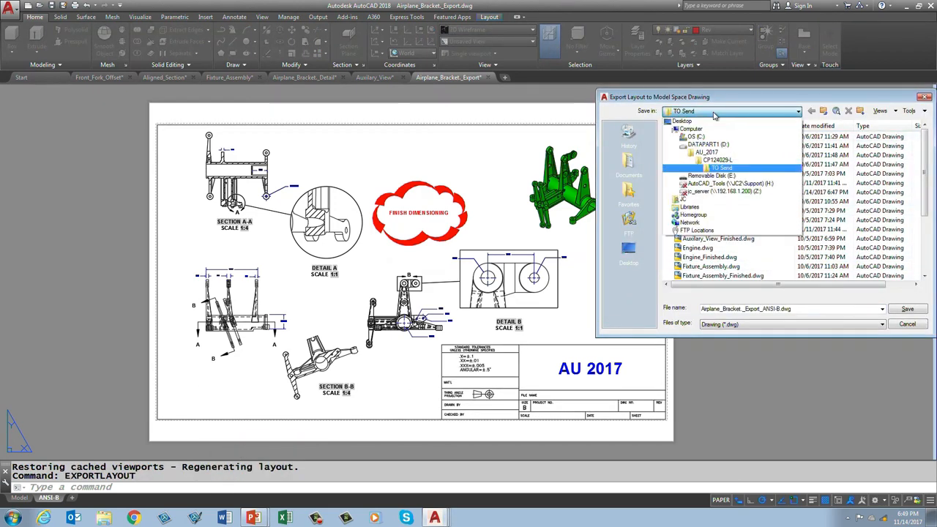
pyautogui.click(752, 161)
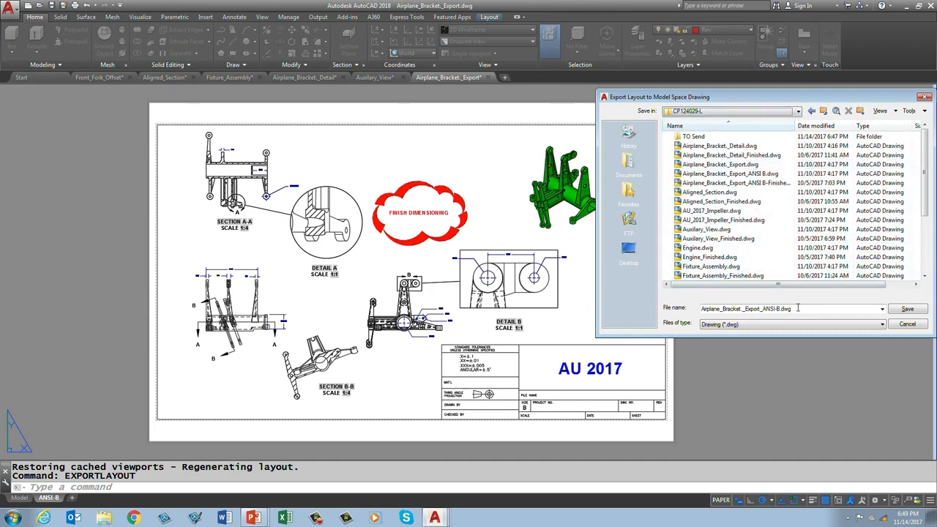
pyautogui.click(908, 310)
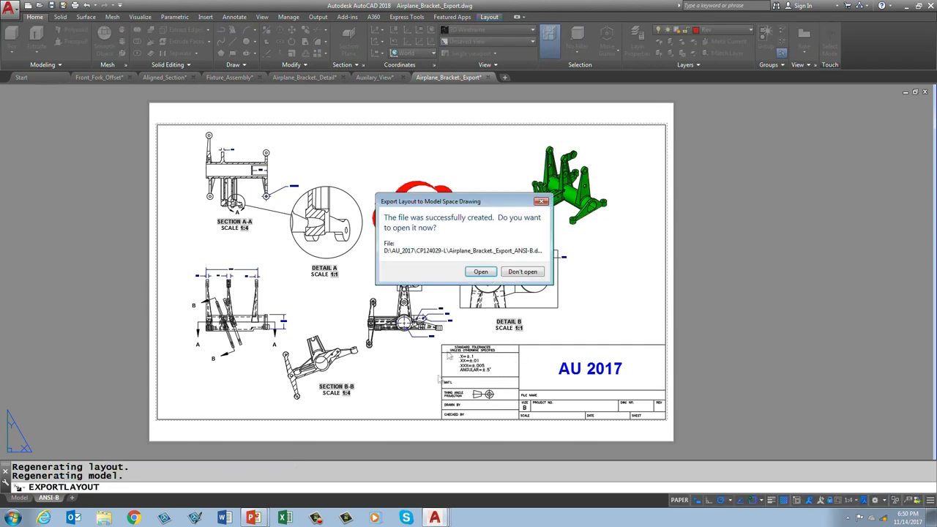
pyautogui.click(480, 271)
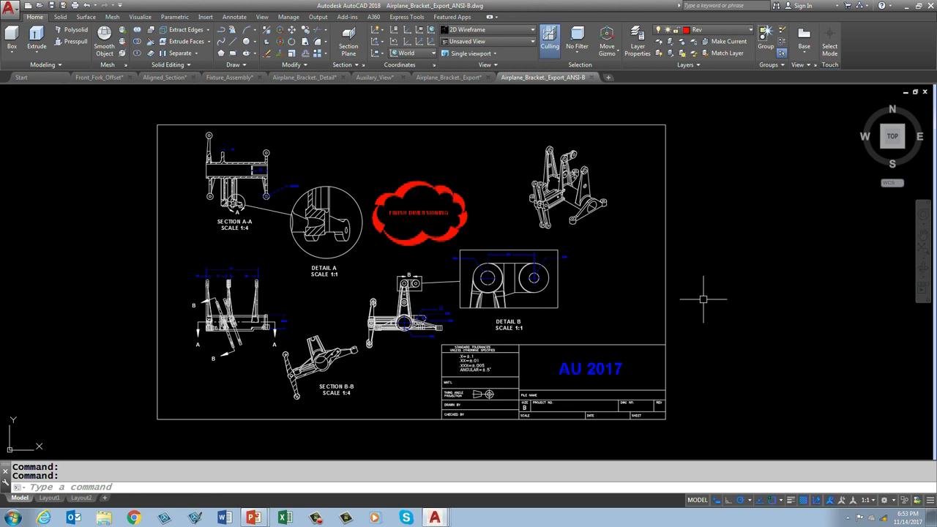
# - Switch to the PowerPoint slide show with the Q&A slide
pyautogui.click(254, 505)
pyautogui.click(249, 495)
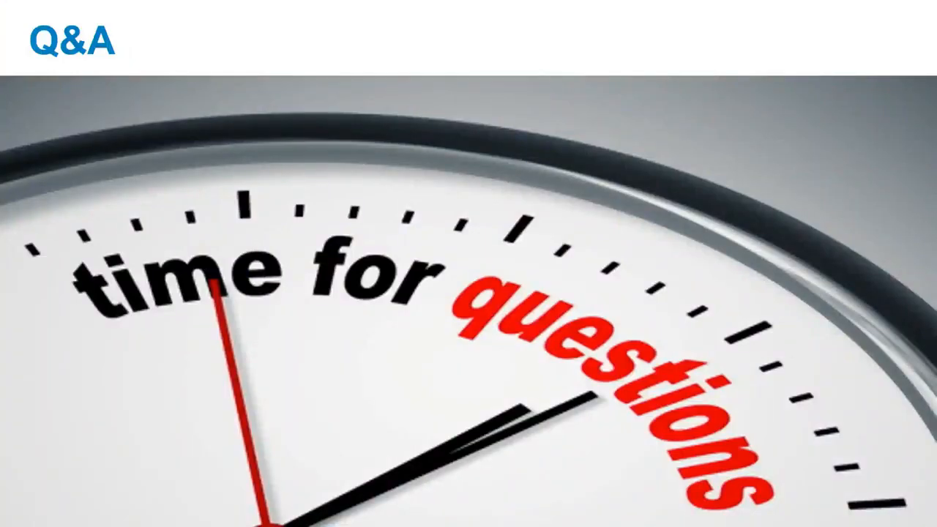